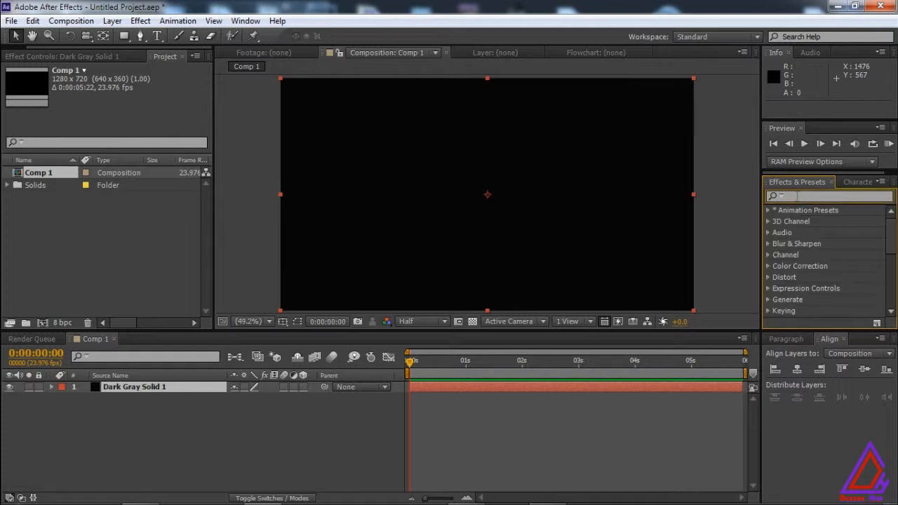
Apply the Ramp effect to the dark gray solid and set its ramp shape to Radial Ramp.
text(ramp)
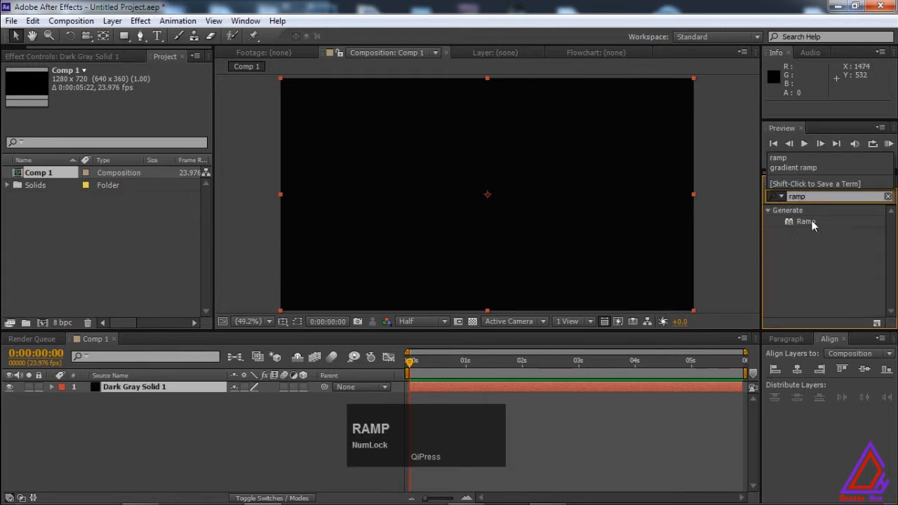
double_click(807, 221)
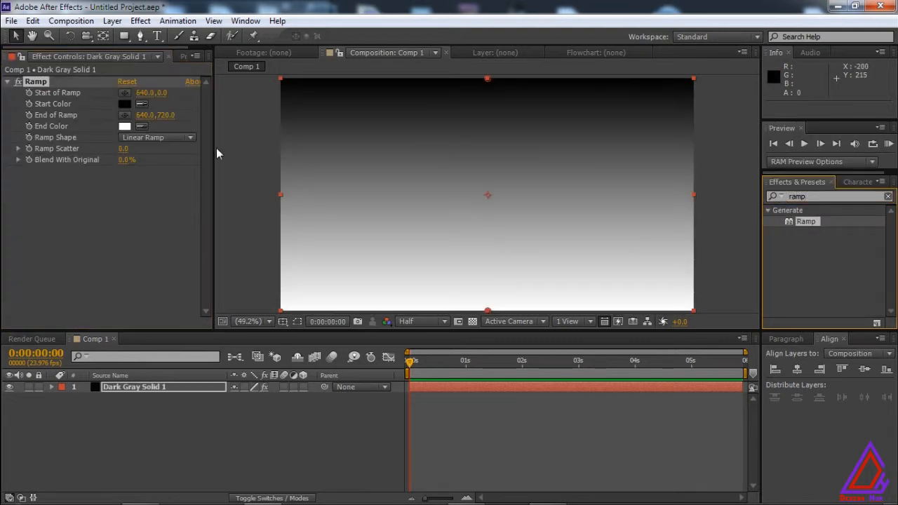
click(148, 138)
click(168, 169)
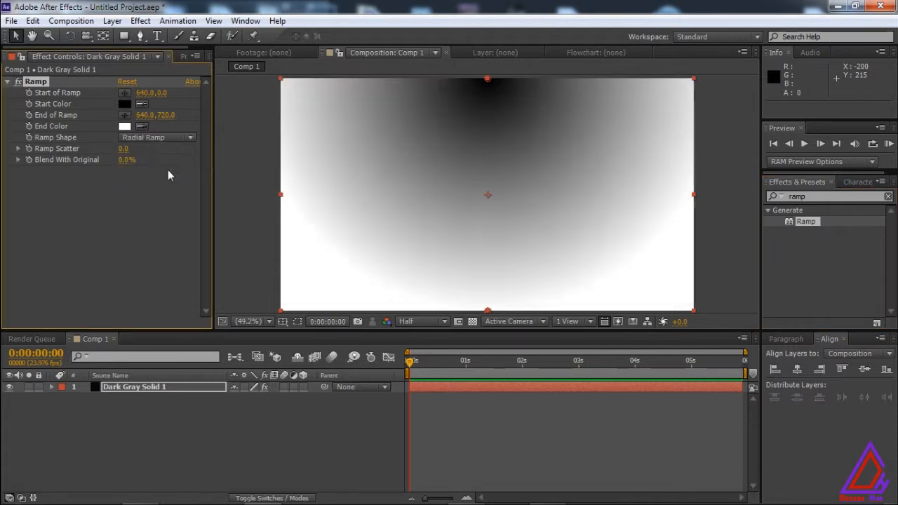
Set the ramp's start color to dark gray 595959.
click(126, 103)
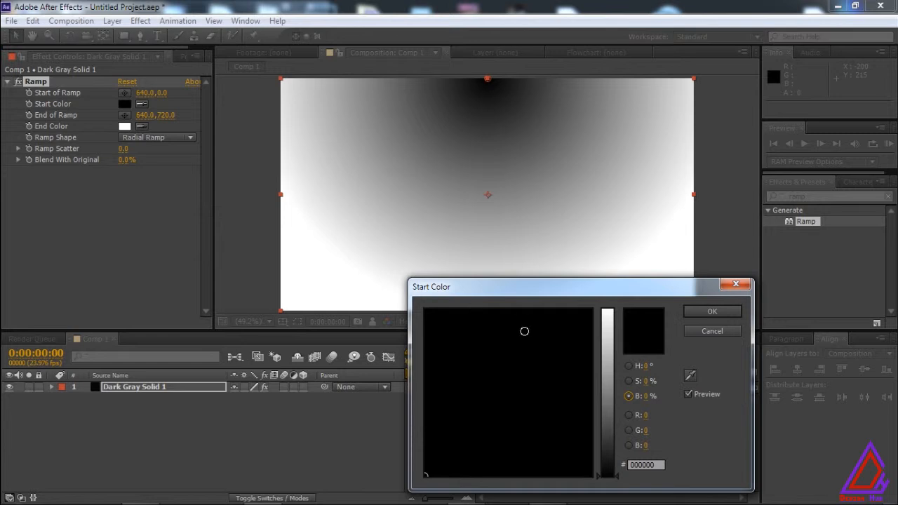
click(604, 418)
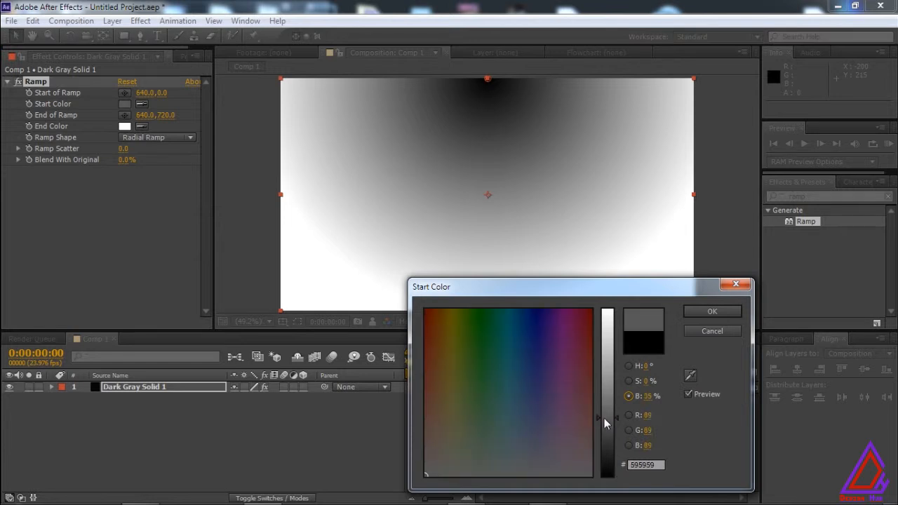
click(711, 310)
Set the ramp's end color to red C70C38.
click(125, 126)
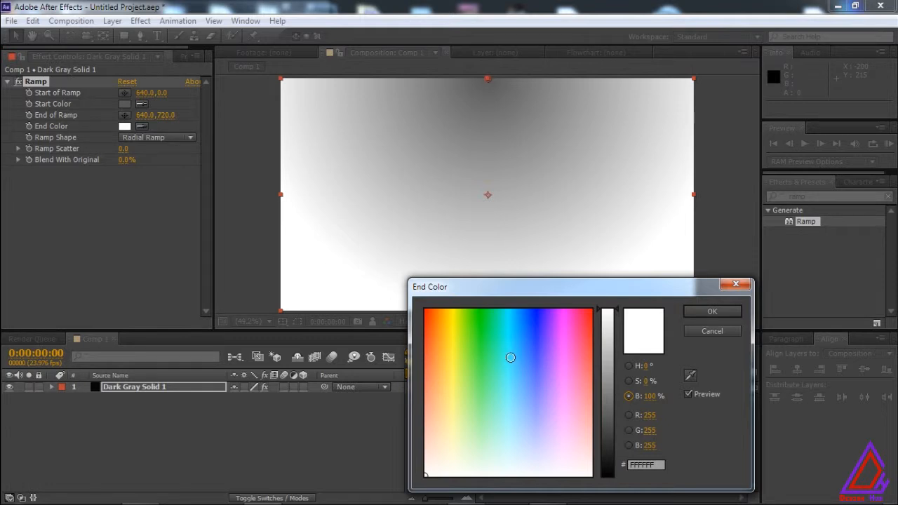
click(591, 346)
click(607, 346)
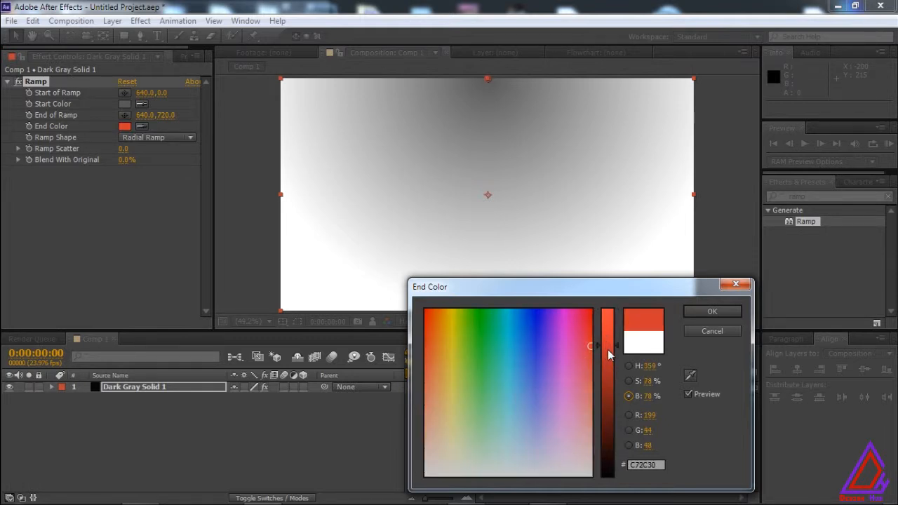
click(582, 318)
click(702, 312)
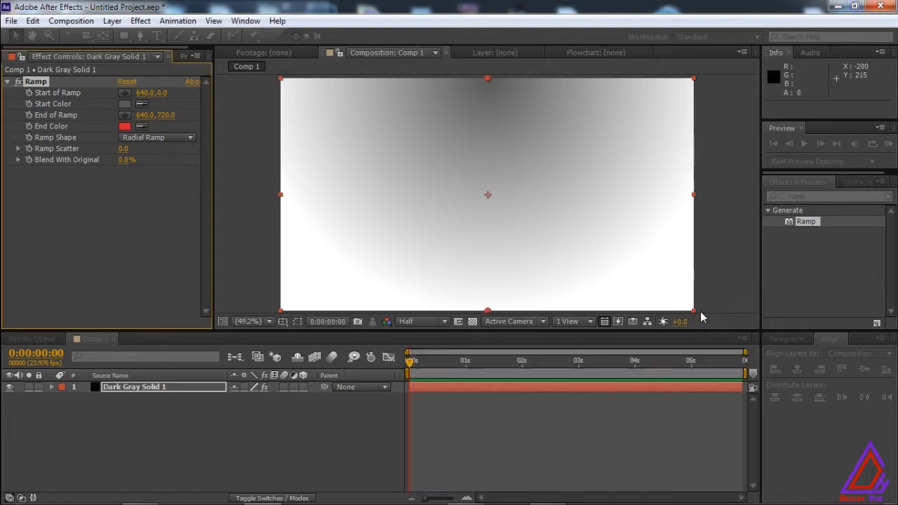
Place the ramp's start point near the frame's centre at about 646.8, 372.2 and its end point outside the lower-left corner at about -56.9, 715.9.
click(126, 93)
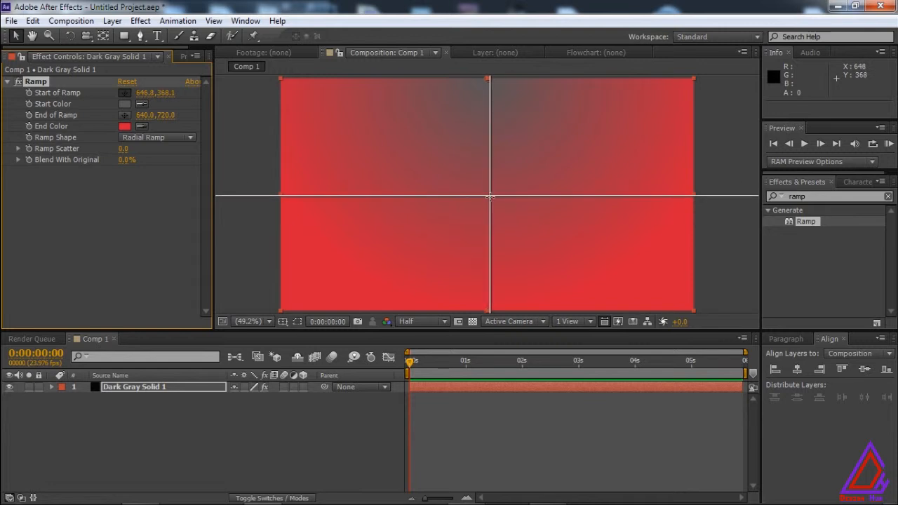
click(490, 197)
click(124, 115)
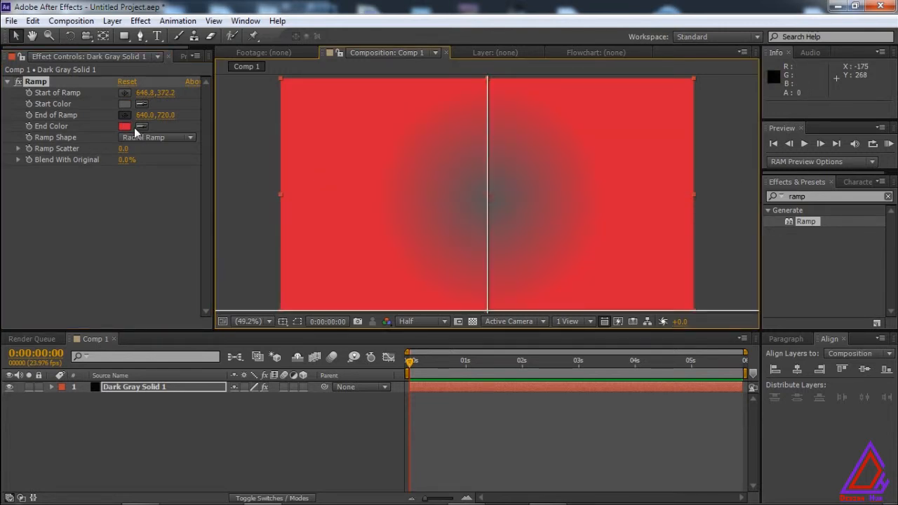
click(262, 310)
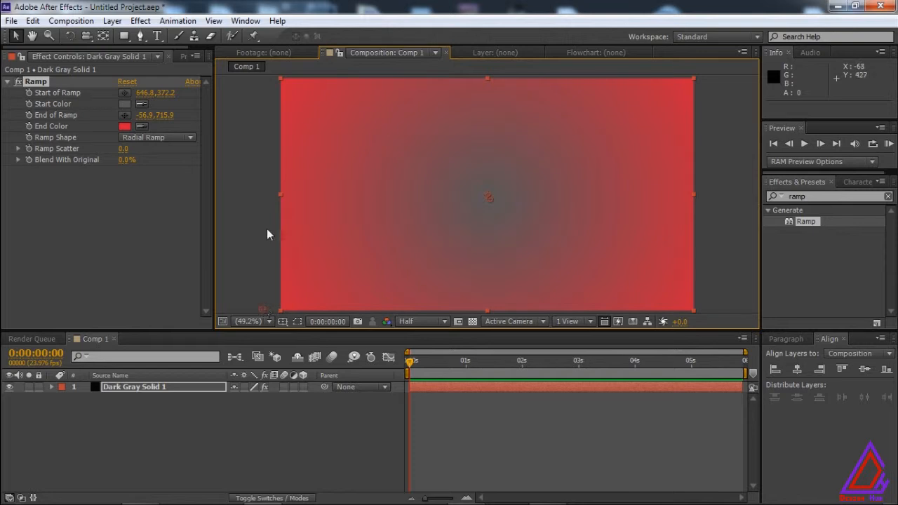
Change the ramp's start color to light gray C5C5C5.
click(124, 104)
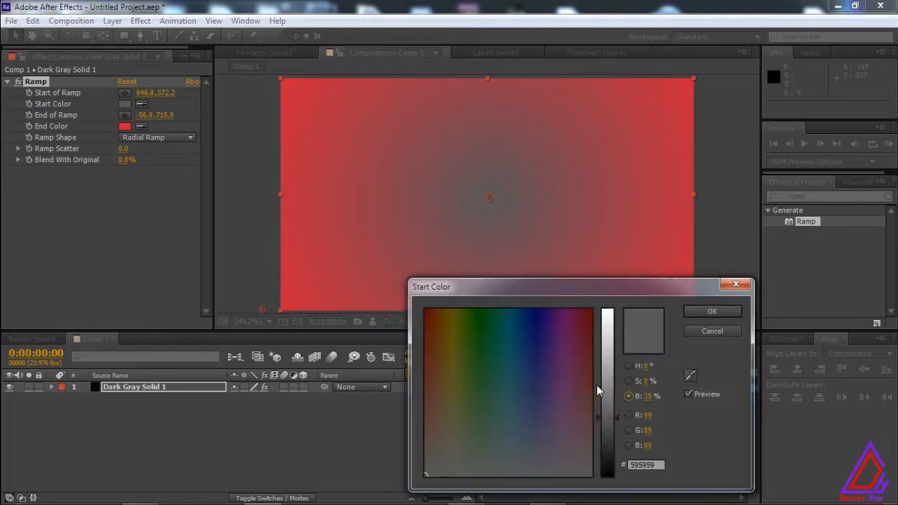
drag(596, 384, 608, 376)
click(611, 348)
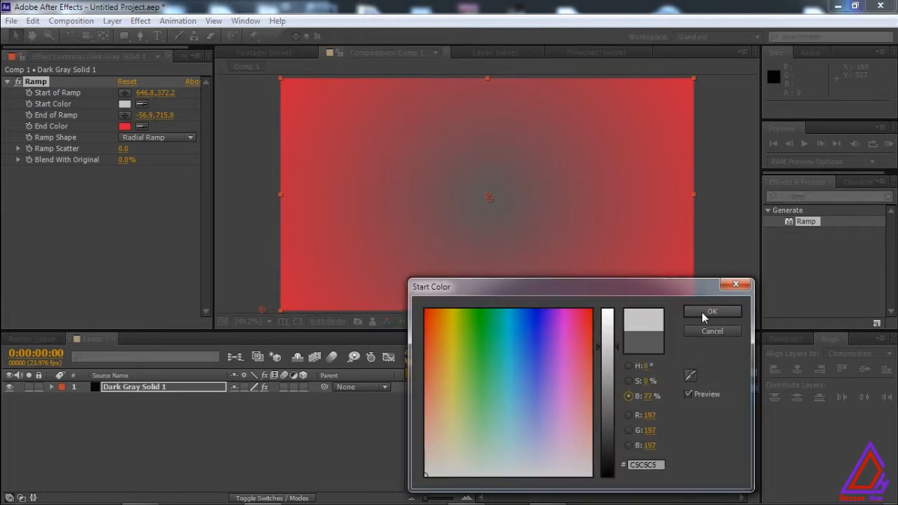
click(699, 312)
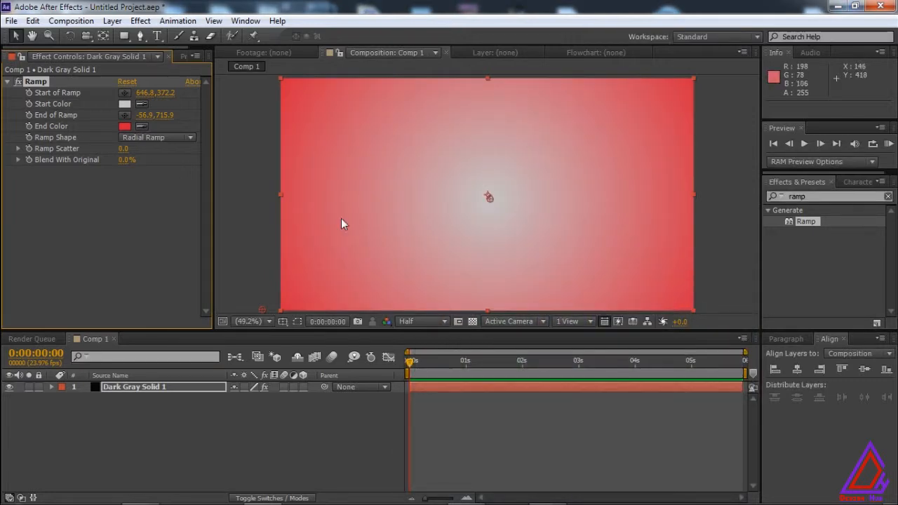
Darken the ramp's end color to a deep dark red of the same hue.
click(125, 126)
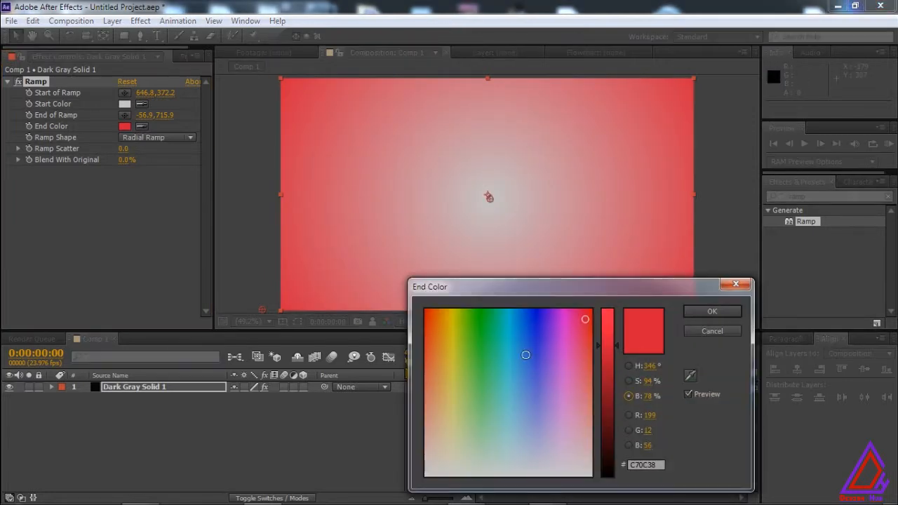
click(606, 415)
click(712, 311)
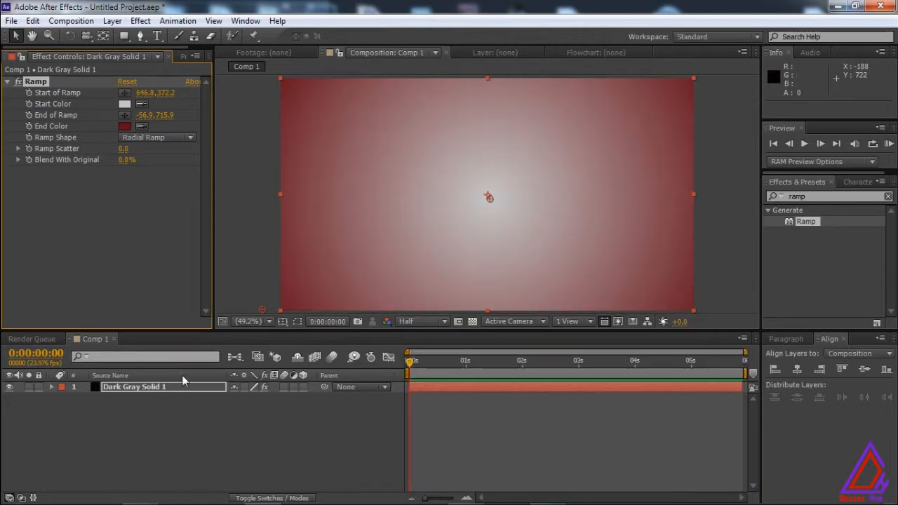
Add a new empty shape layer above the gradient solid.
click(169, 433)
right_click(187, 439)
mouse_move(358, 298)
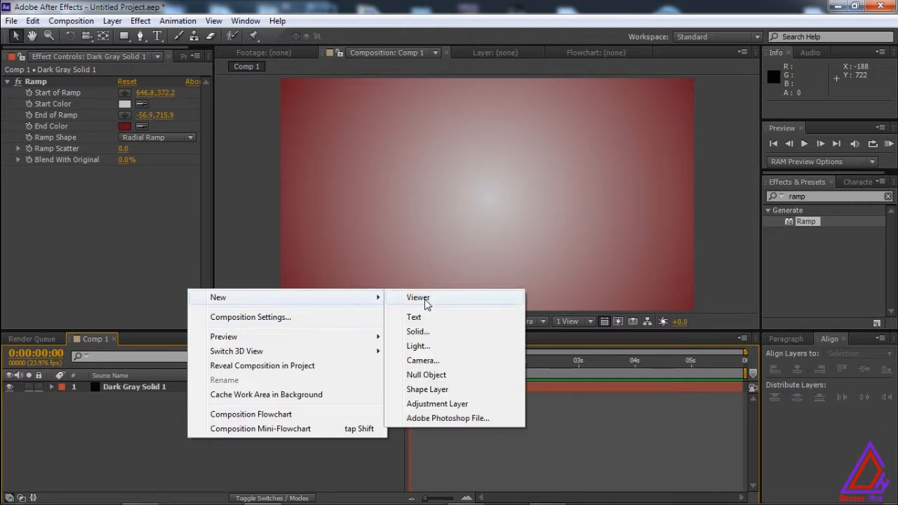
click(435, 395)
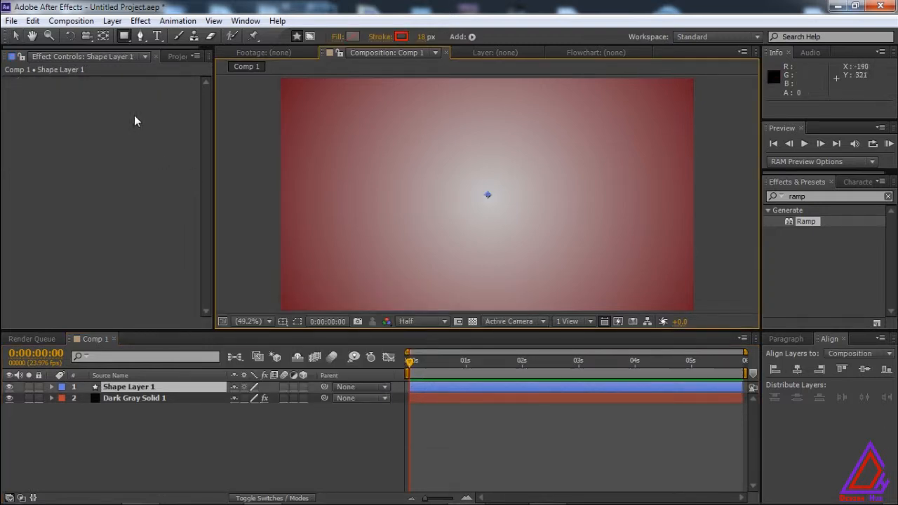
Draw a straight vertical line with the Pen tool on the shape layer, running from the composition's centre upward.
click(140, 35)
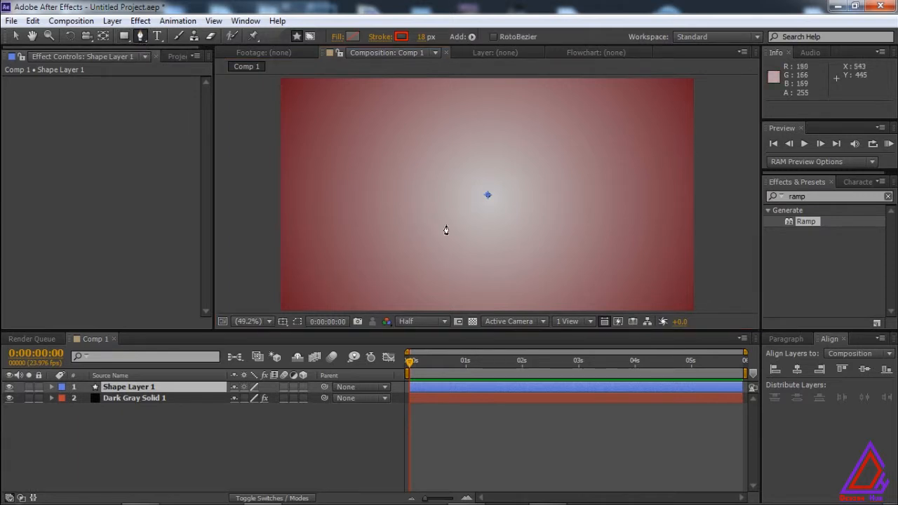
click(486, 195)
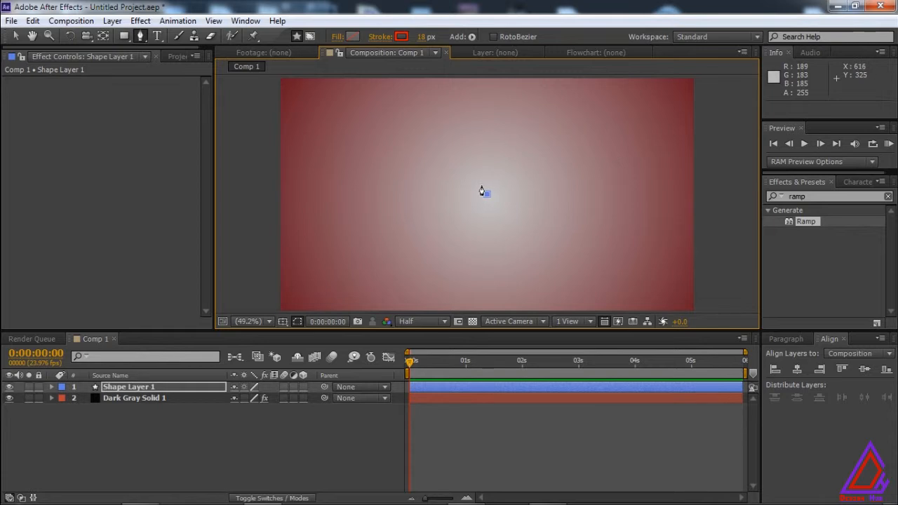
shift+click(483, 124)
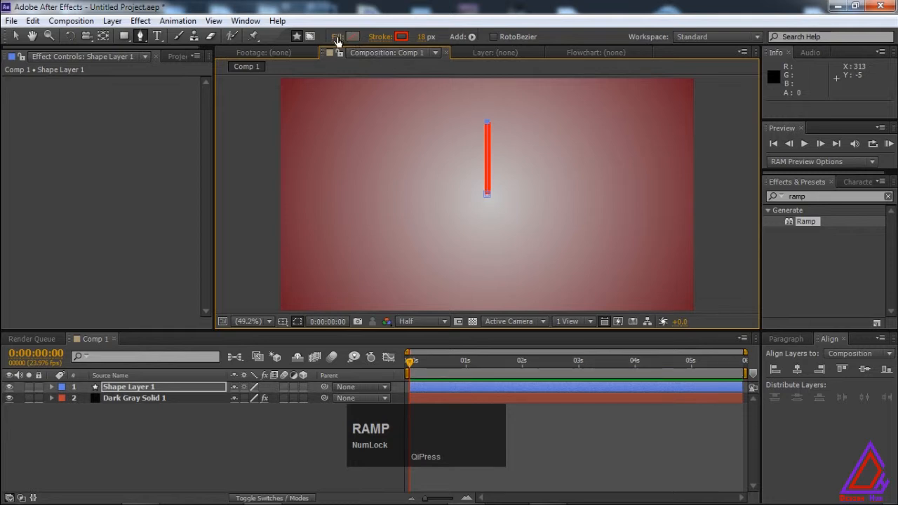
Set the line's stroke color to purple 7713FF and its stroke width to 22 px.
click(336, 37)
click(430, 297)
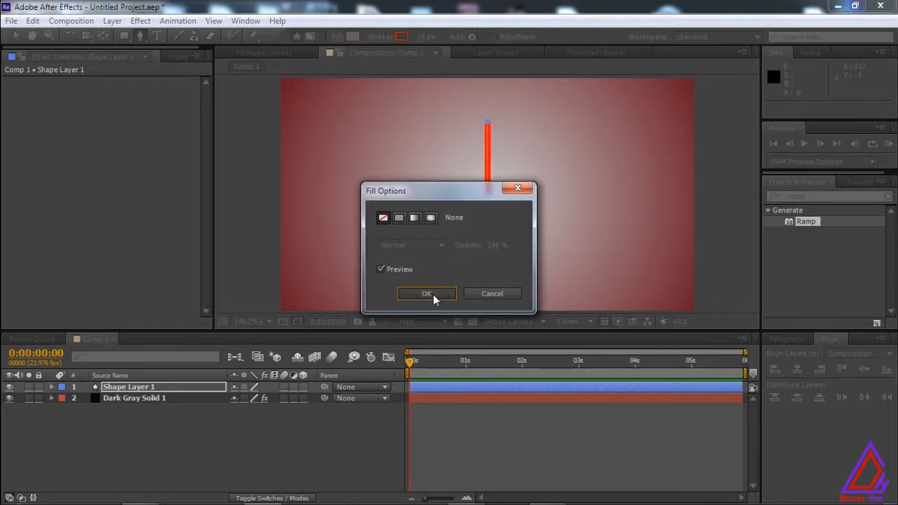
click(400, 37)
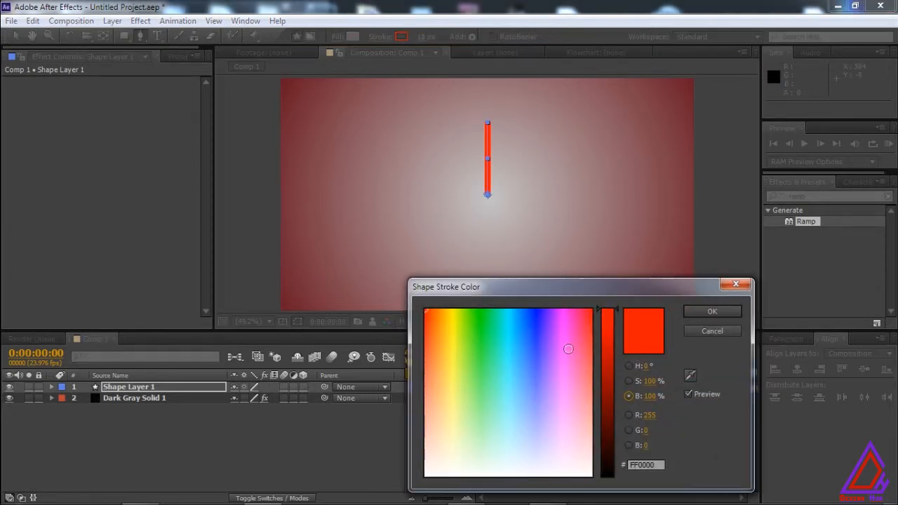
click(548, 321)
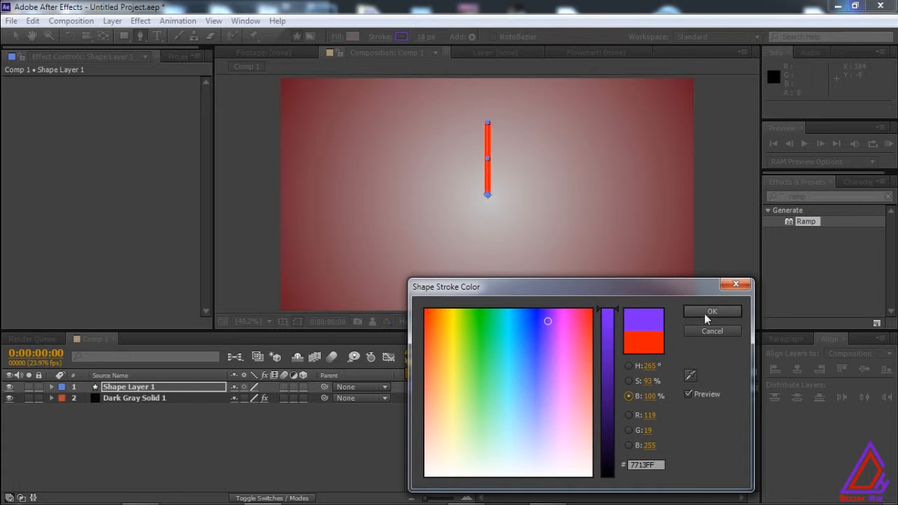
click(705, 315)
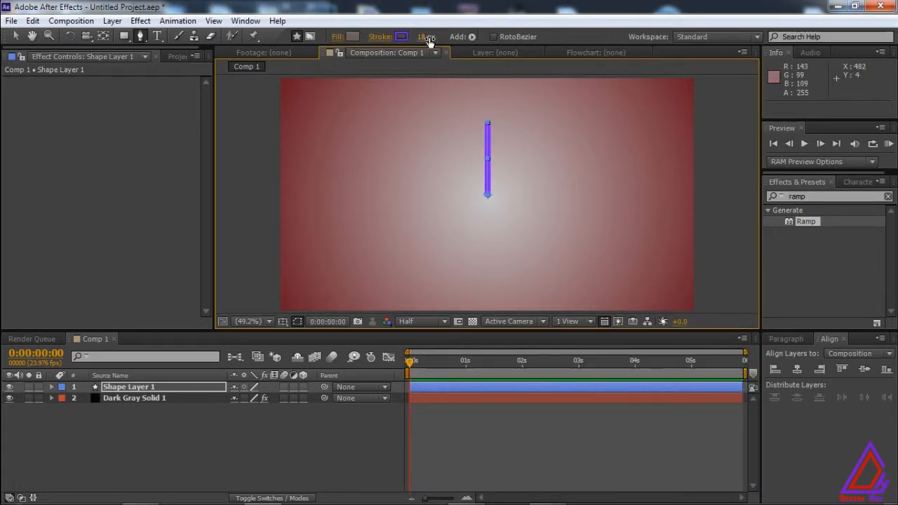
click(421, 38)
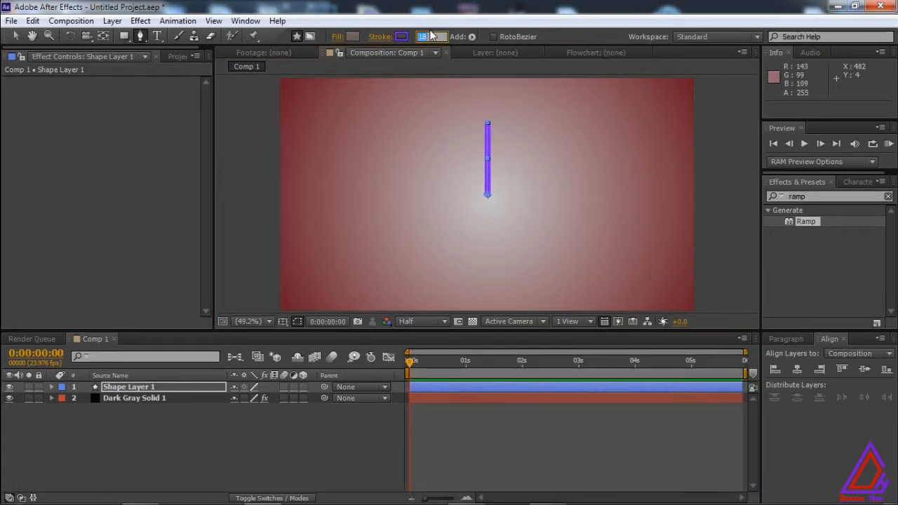
text(25)
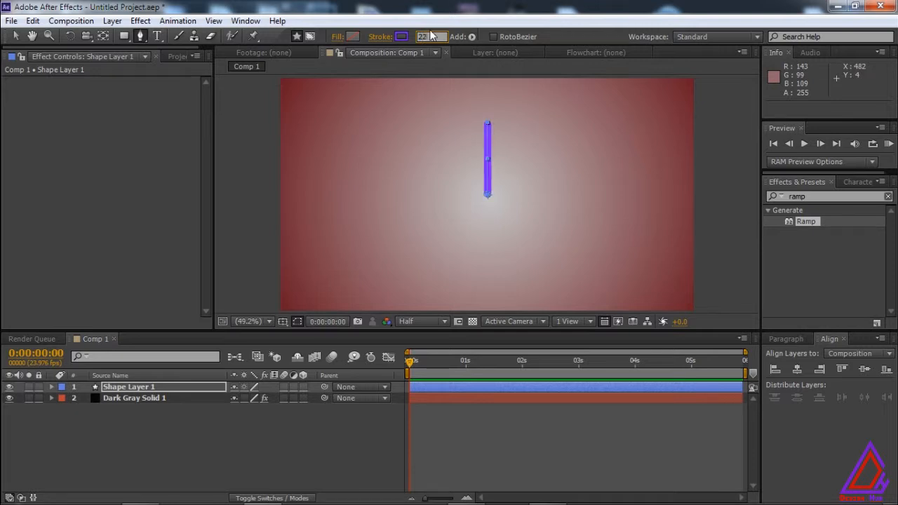
key(Return)
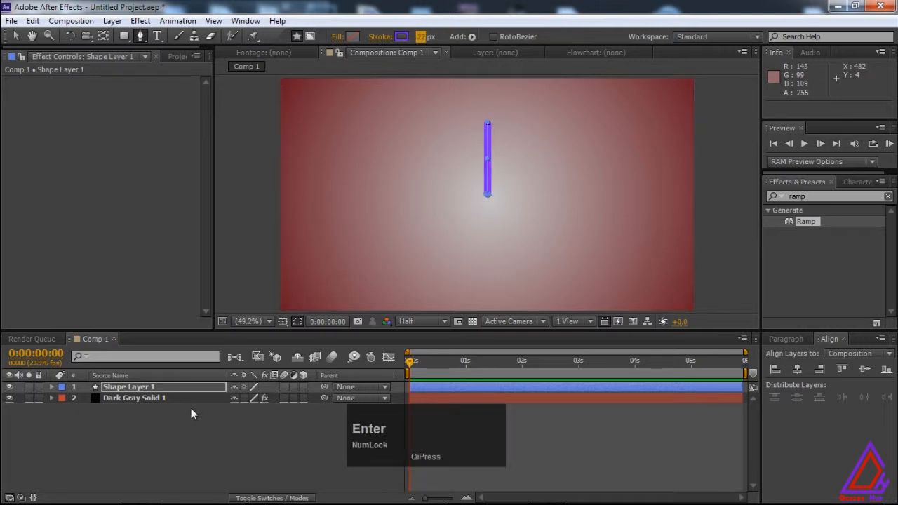
Add a Repeater to the contents of the shape layer holding the line.
click(52, 387)
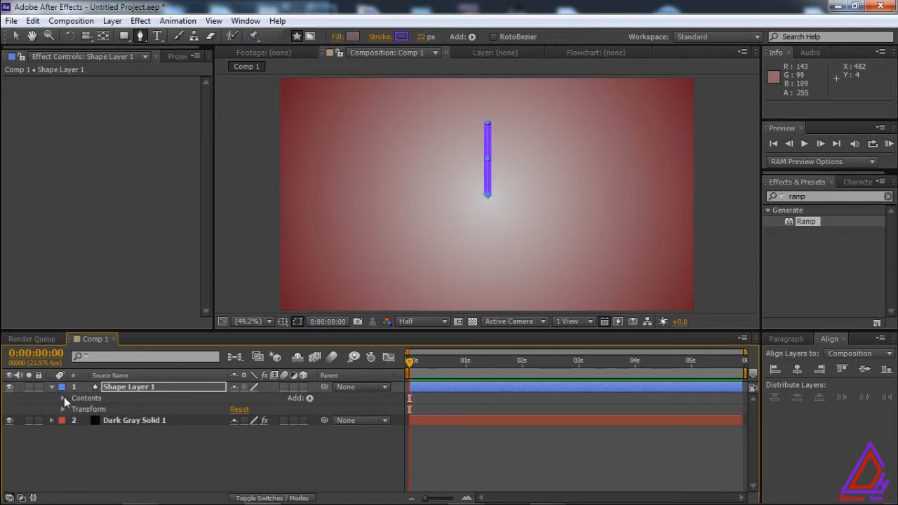
click(97, 398)
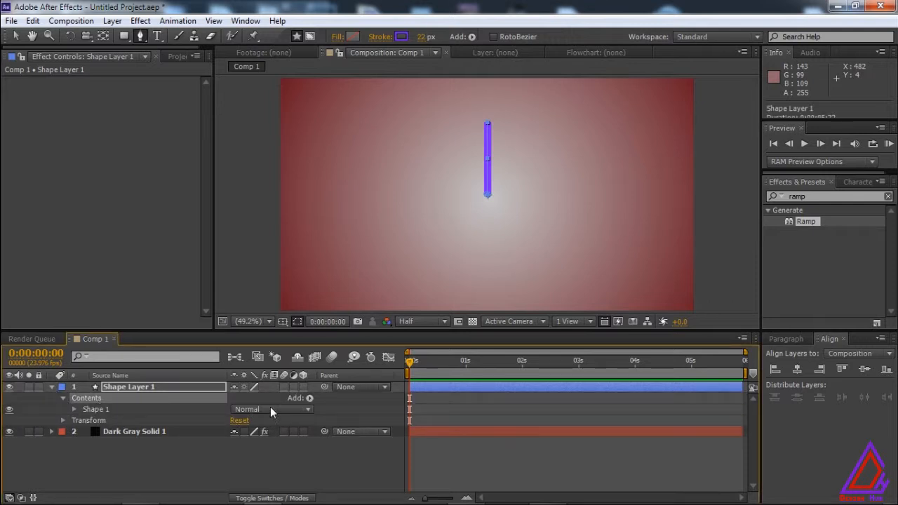
click(310, 397)
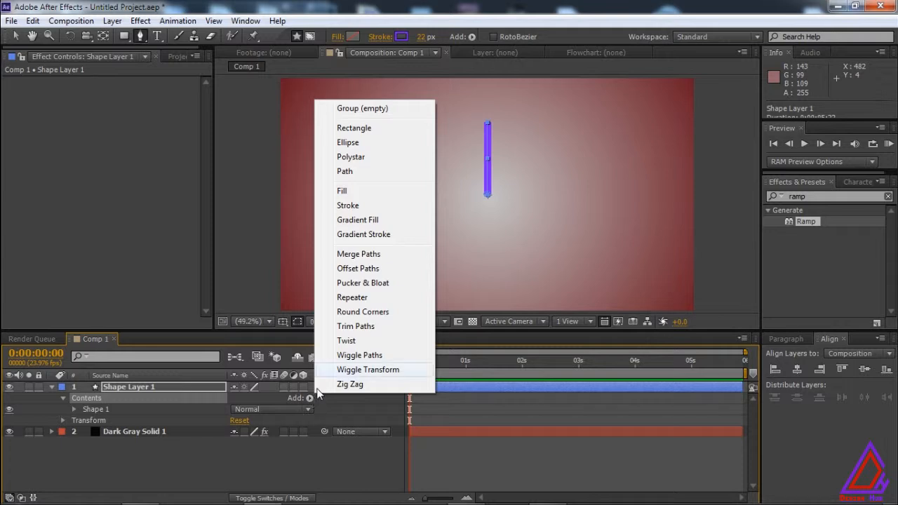
click(383, 298)
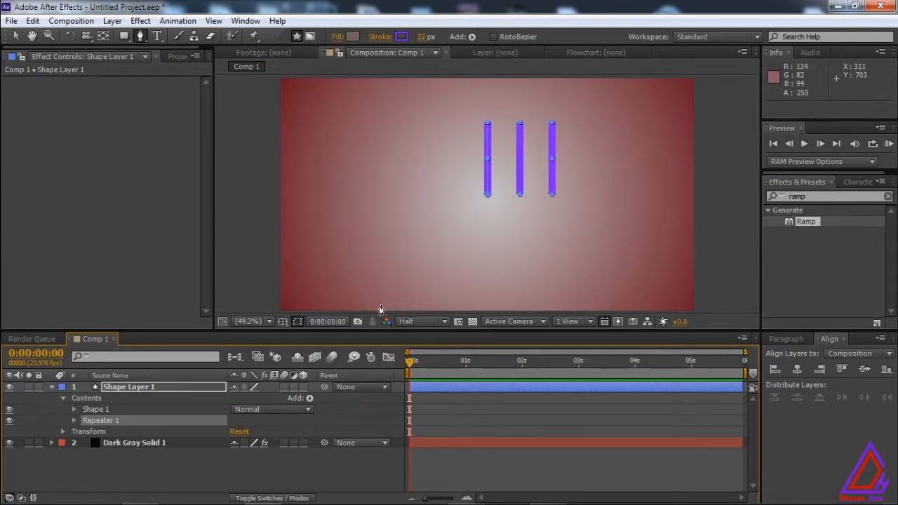
Set the Repeater's transform position to 0, 0 so all copies of the line coincide.
click(70, 419)
click(74, 420)
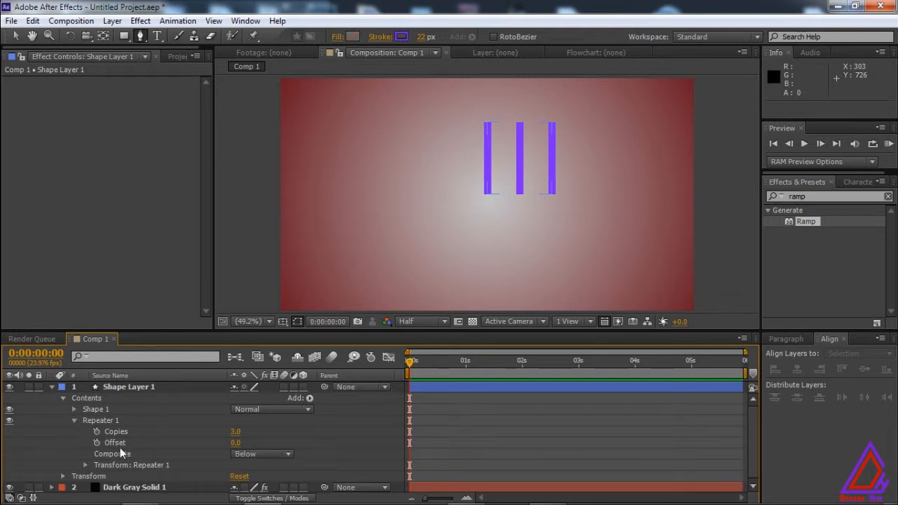
click(84, 465)
scroll(95, 463, down, 2)
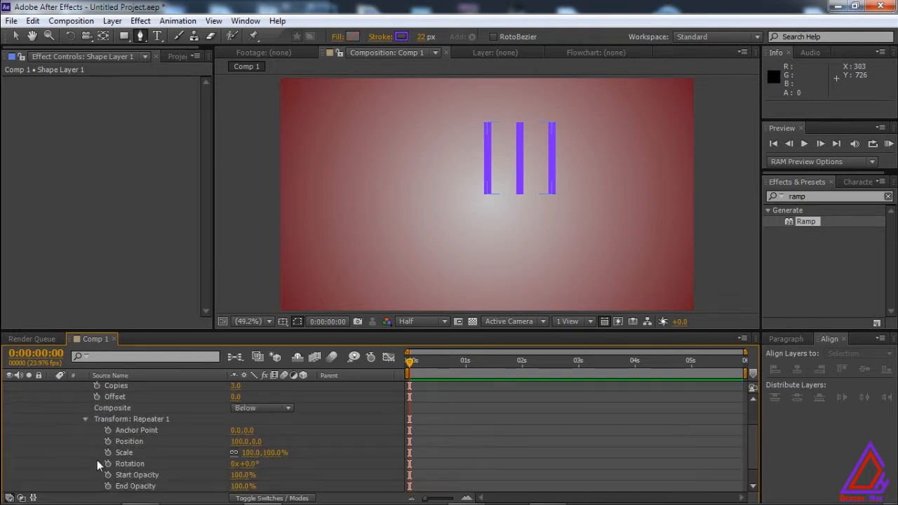
scroll(752, 453, down, 1)
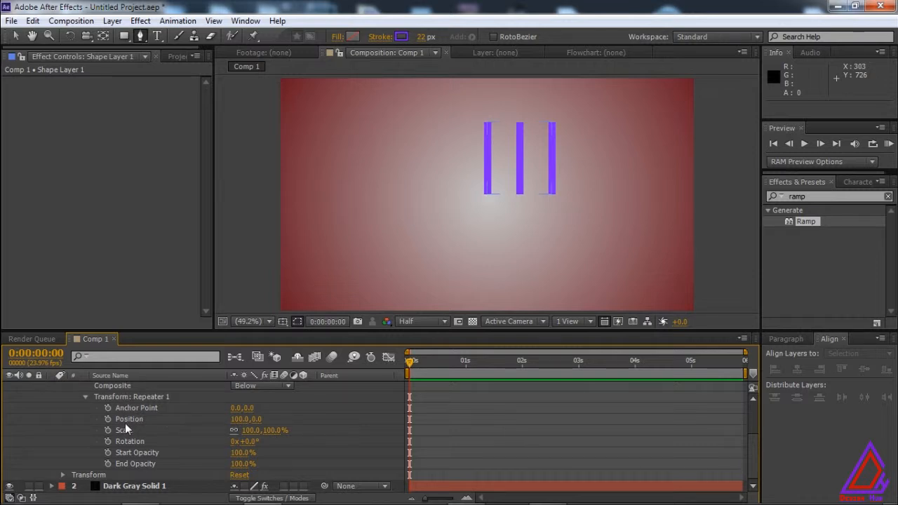
click(238, 419)
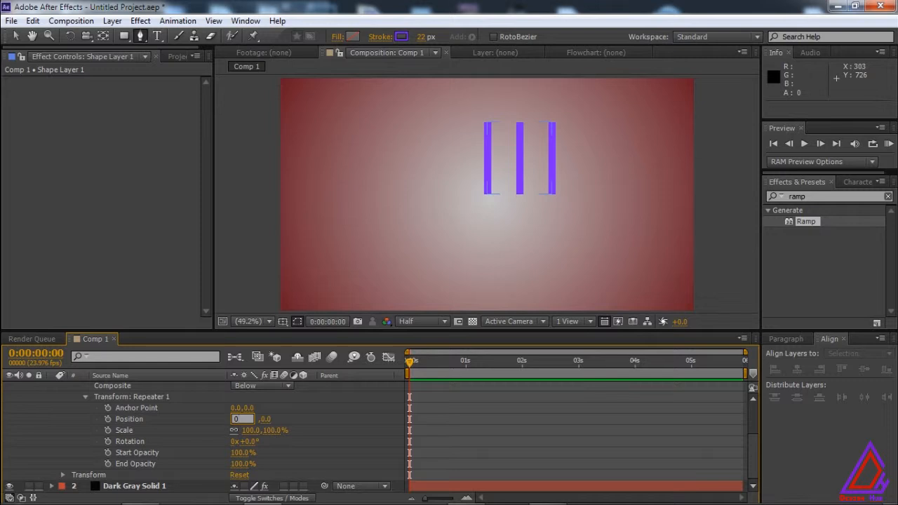
key(Return)
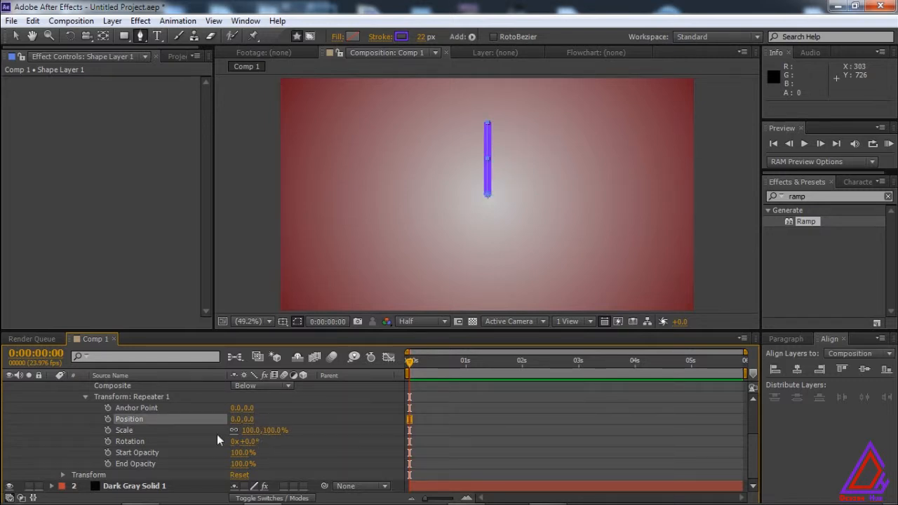
Set the Repeater's number of copies to 20.
drag(751, 453, 751, 417)
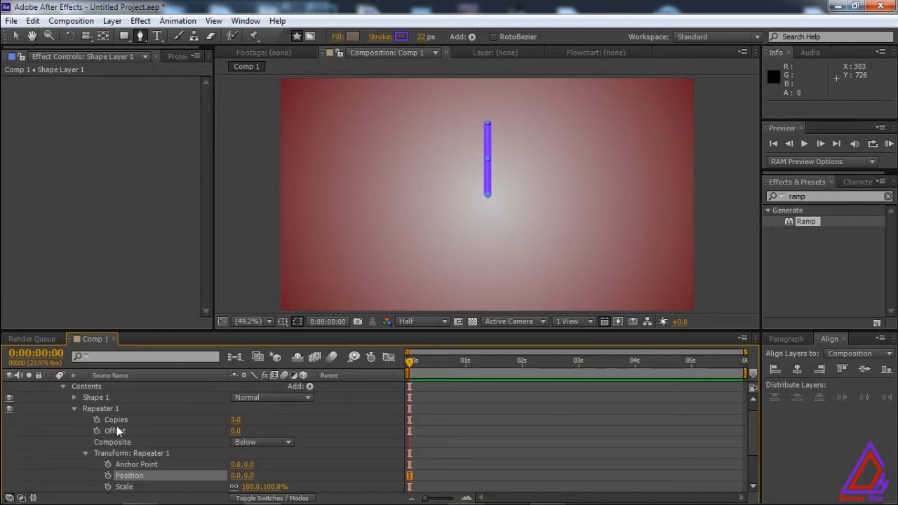
click(236, 419)
text(20)
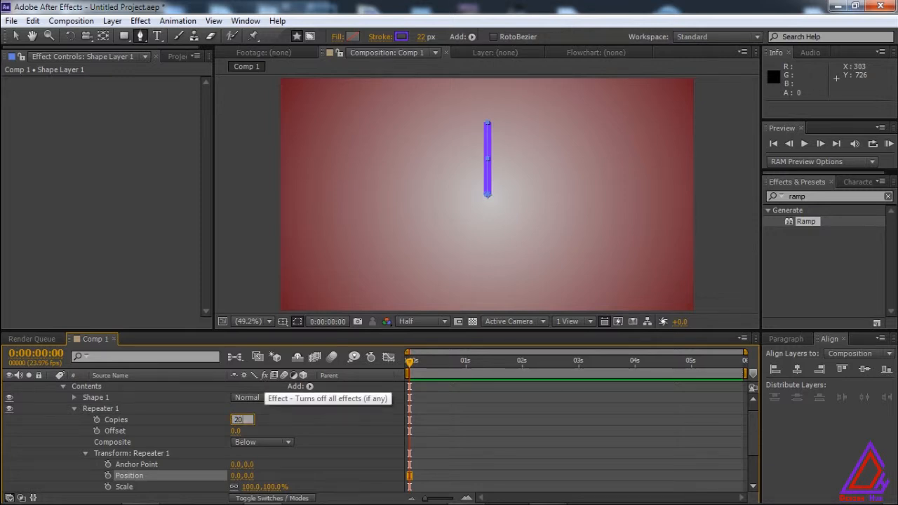
key(Return)
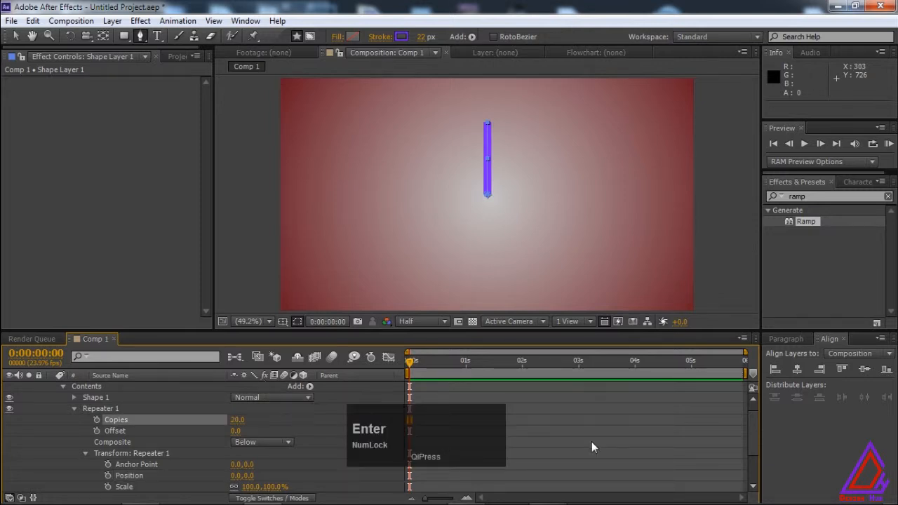
Set the Repeater's transform rotation to 360/20 (18°) to spread the copies around a full circle.
drag(749, 427, 749, 457)
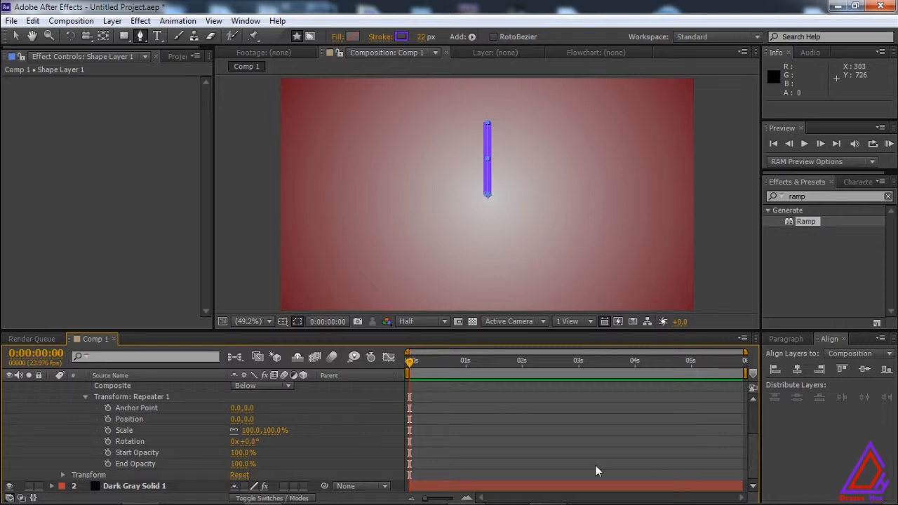
click(250, 441)
text(360/20)
key(Return)
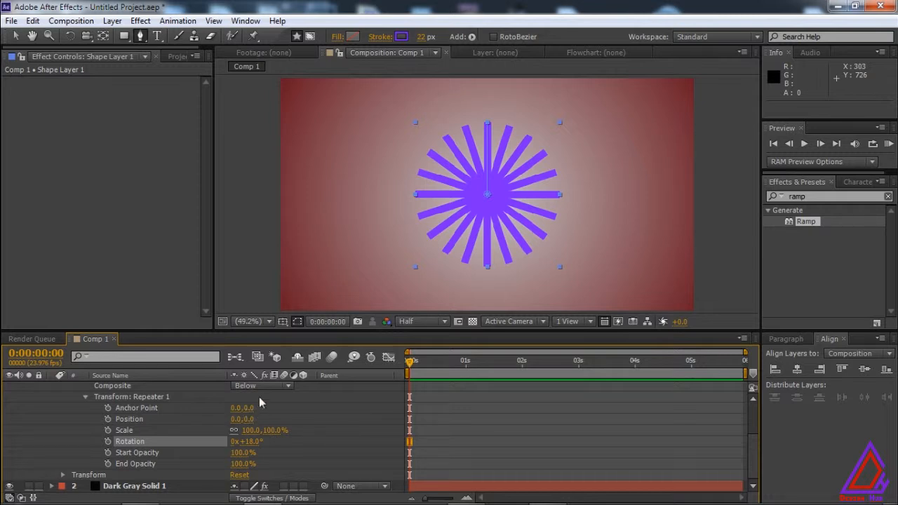
Set the Repeater's anchor point to 0, 105 and center the shape layer horizontally and vertically in the composition.
drag(250, 408, 258, 406)
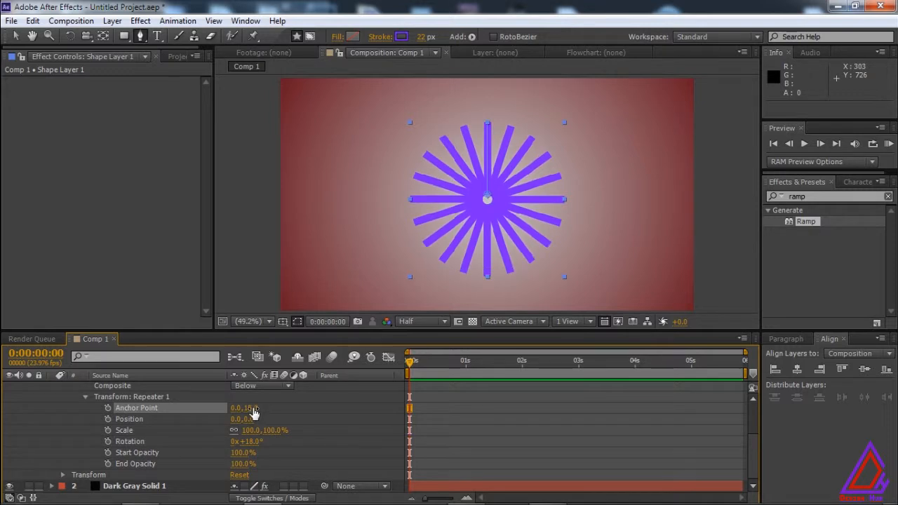
mouse_move(266, 408)
mouse_down()
mouse_move(283, 410)
mouse_move(267, 410)
mouse_up()
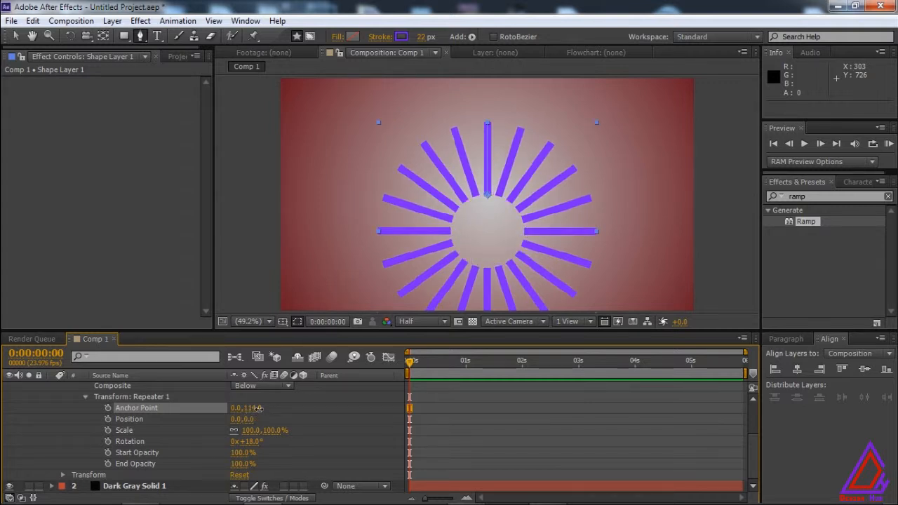
drag(250, 408, 254, 411)
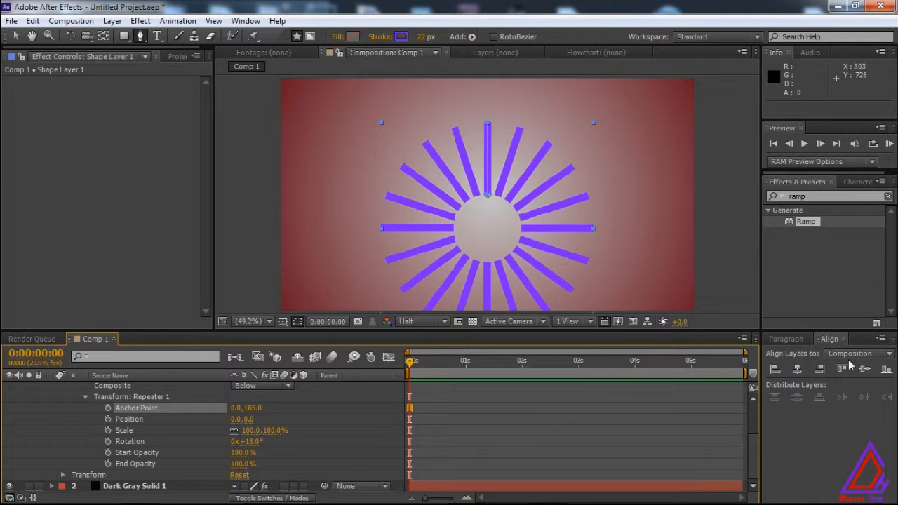
click(797, 370)
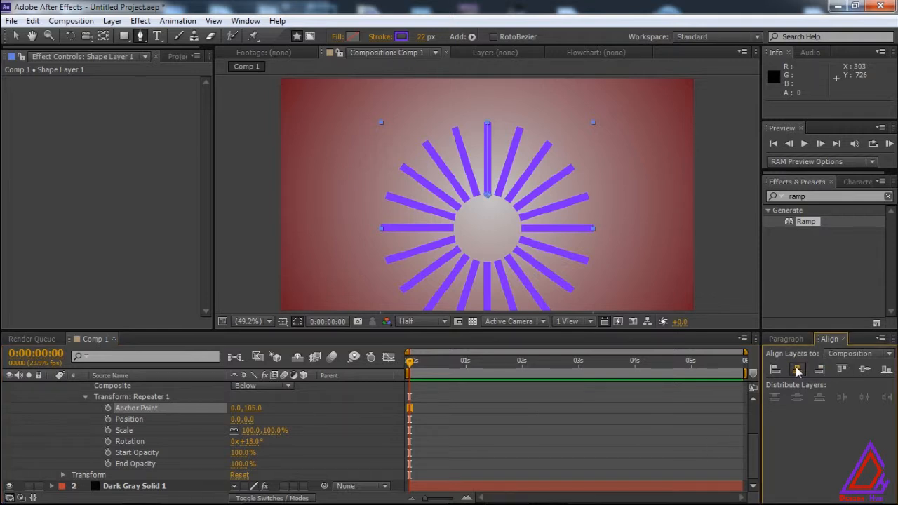
click(864, 369)
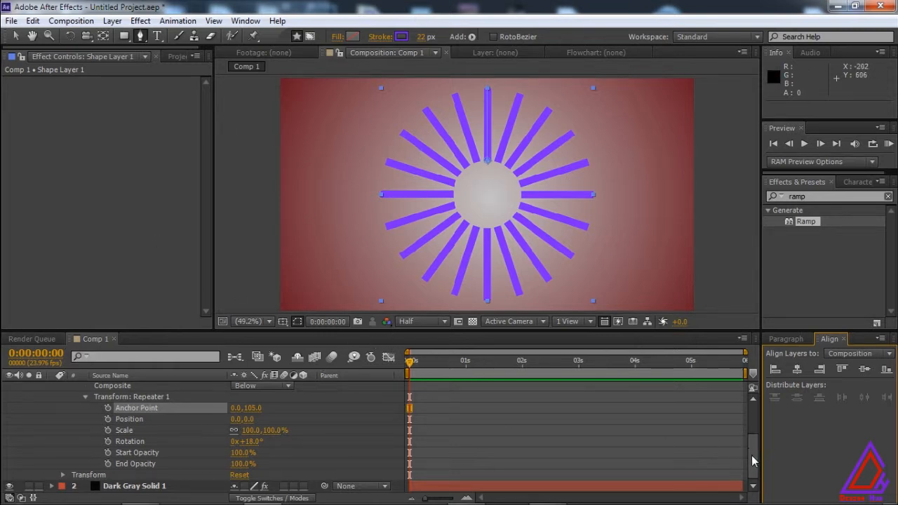
Add Trim Paths to the contents of the shape layer.
drag(752, 453, 758, 420)
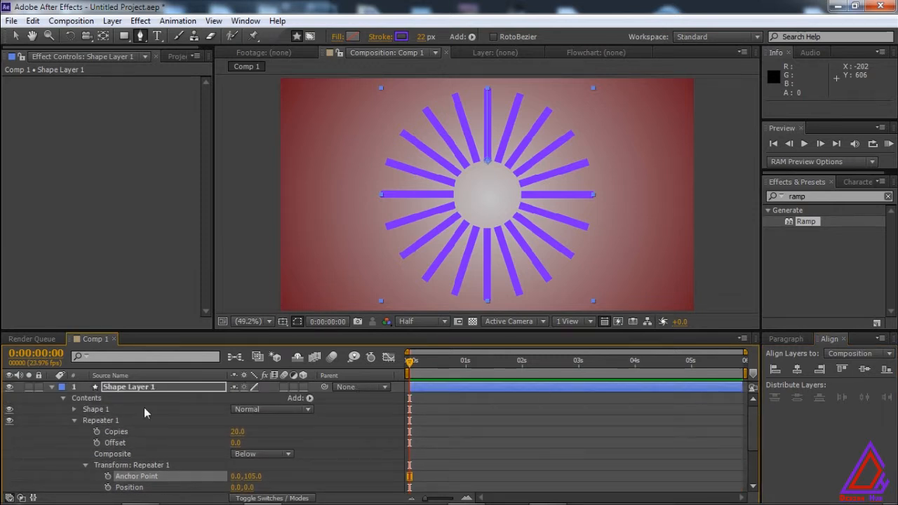
click(74, 420)
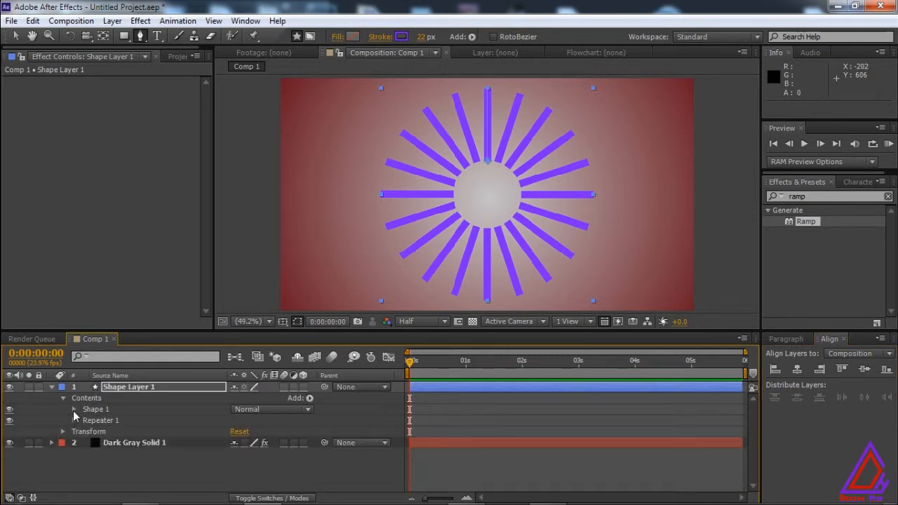
click(309, 398)
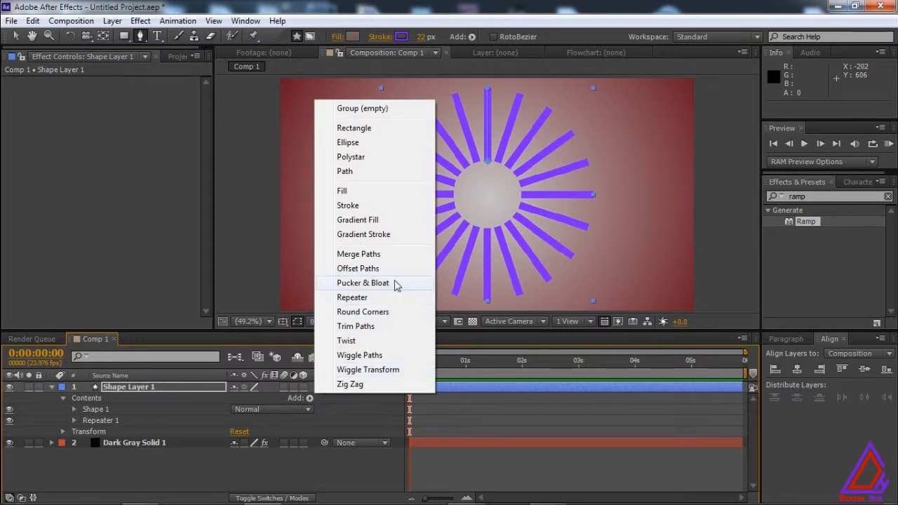
click(366, 326)
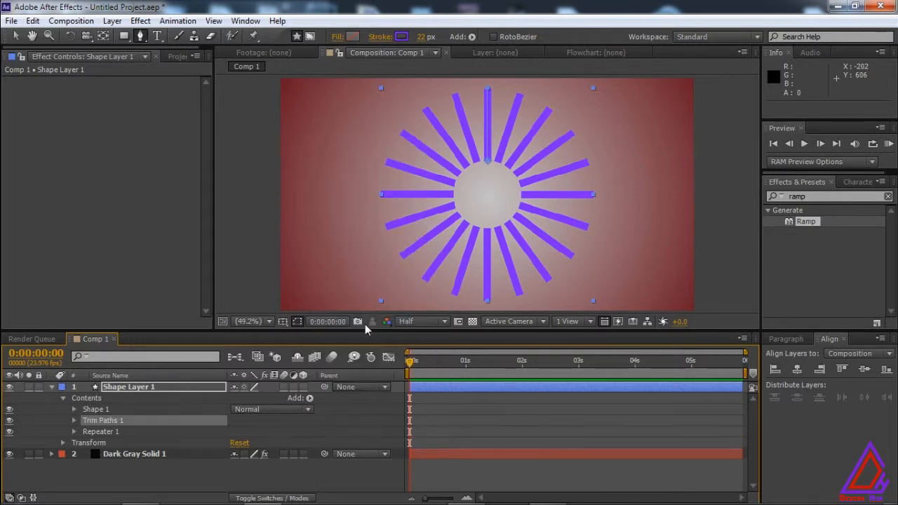
Enable keyframing for the Trim Paths Start and End at 0:00:00:00 and set End to 0%.
click(74, 421)
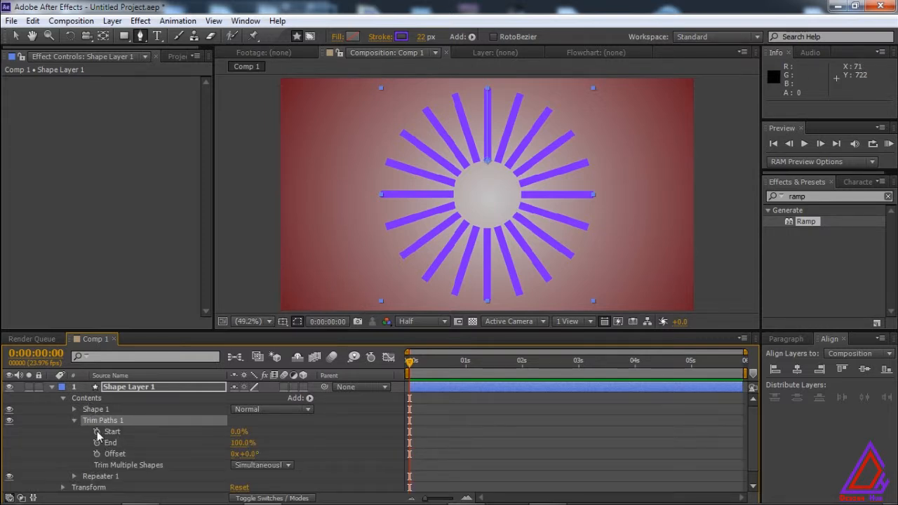
click(97, 432)
click(97, 443)
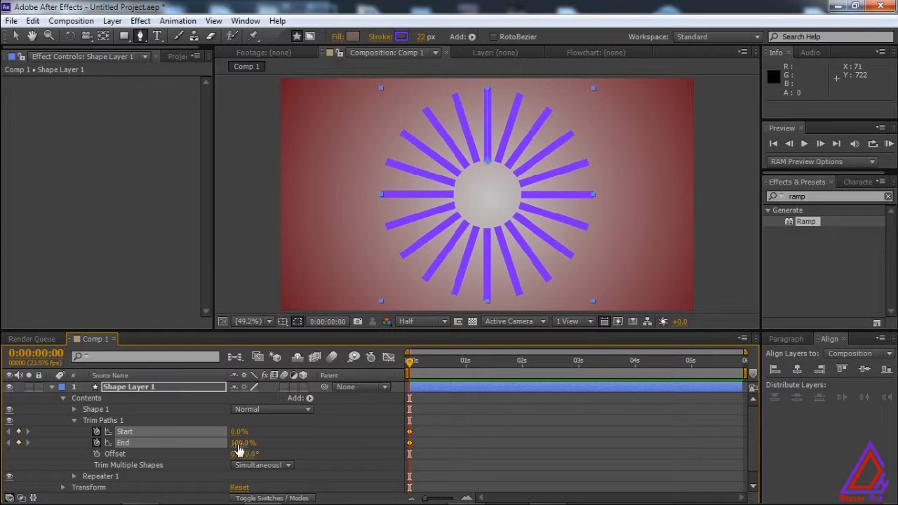
drag(239, 443, 151, 440)
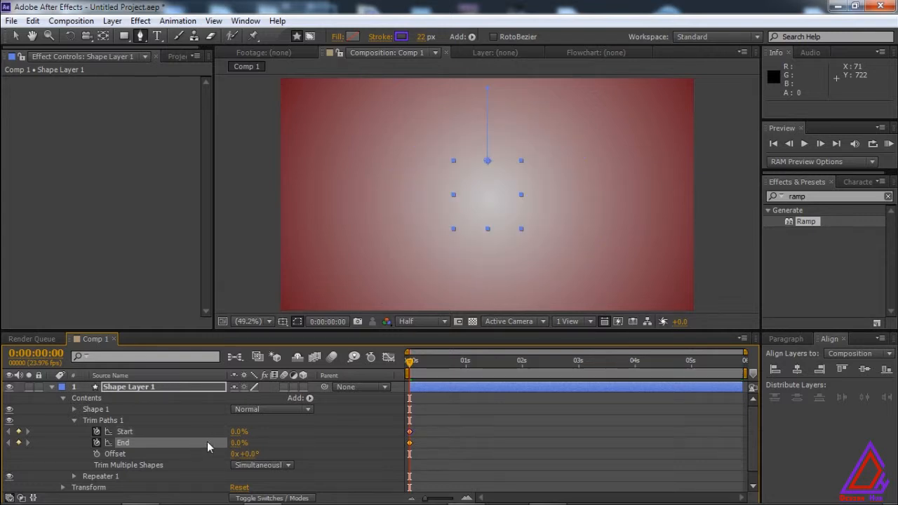
Keyframe the Trim Paths End at 100% at 0:00:01:12, and shift both End keyframes four frames later.
drag(411, 365, 484, 362)
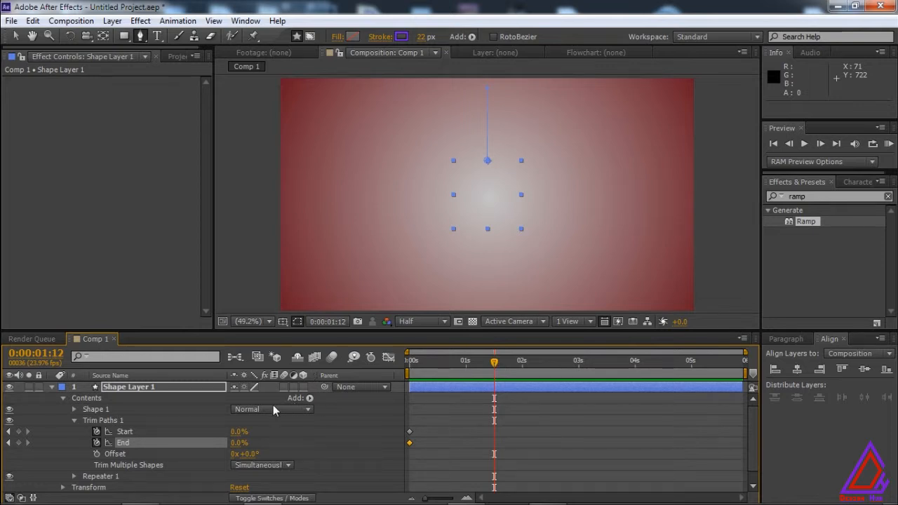
click(239, 443)
text(100)
key(Return)
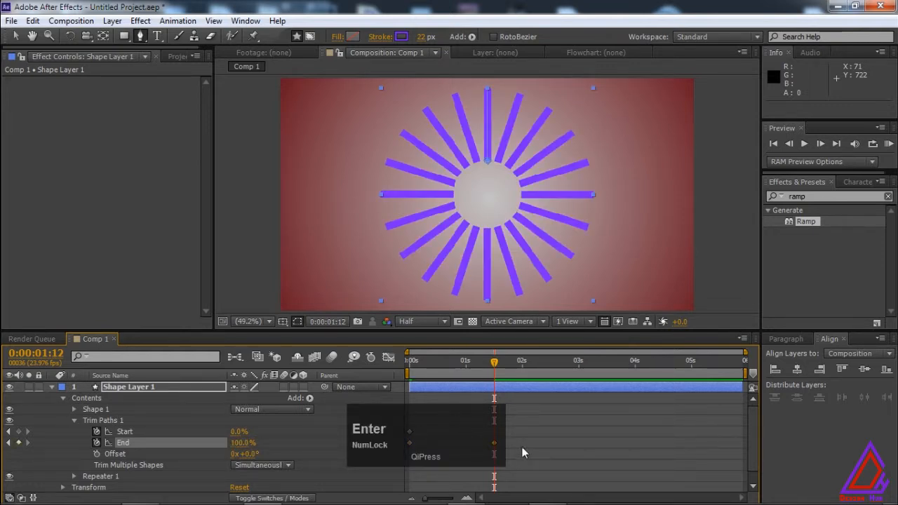
drag(501, 445, 420, 446)
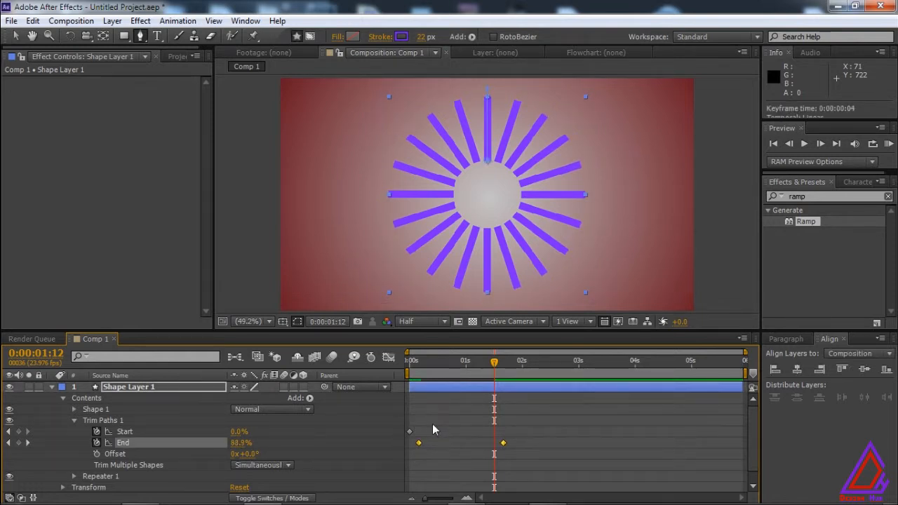
Keyframe the Trim Paths Start at 100% at 0:00:01:12.
click(239, 431)
text(100)
key(Return)
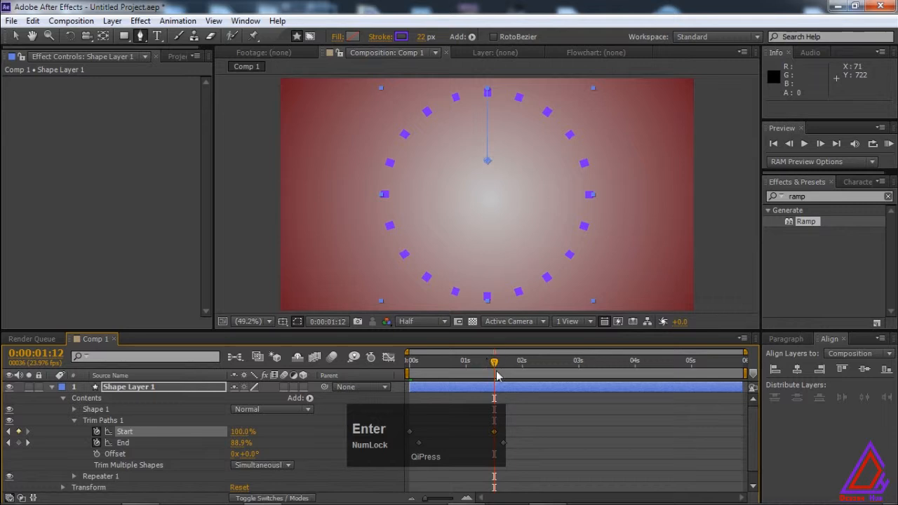
Apply Easy Ease to all the Start and End keyframes of the Trim Paths.
click(519, 451)
drag(520, 446, 405, 422)
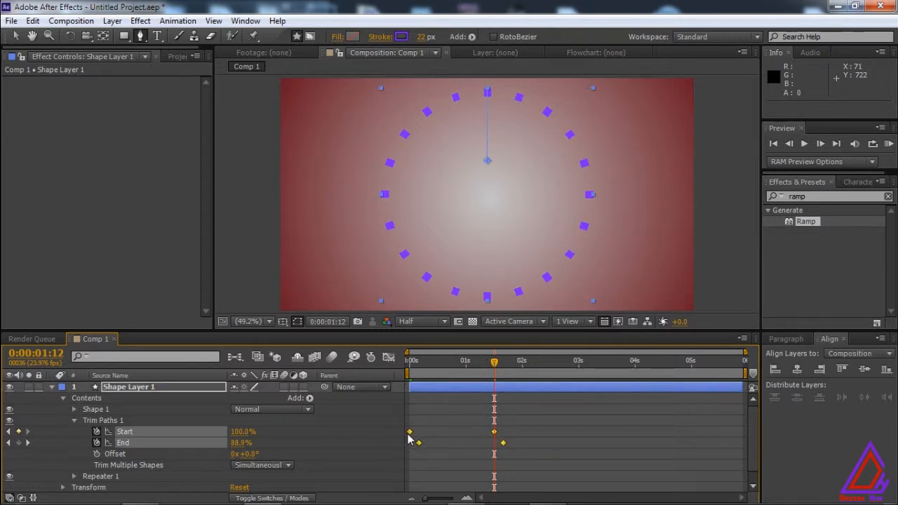
right_click(409, 440)
mouse_move(494, 424)
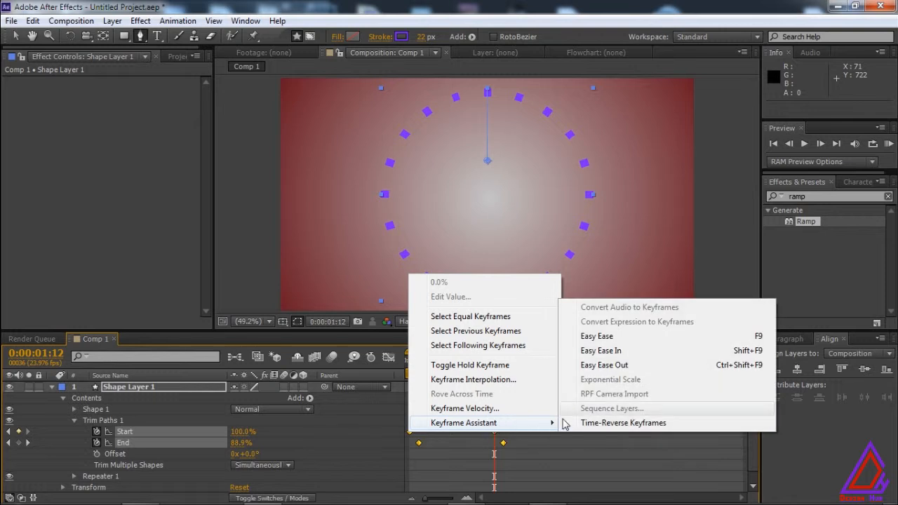
click(621, 339)
End the work area at 0:00:02:11 and play a RAM preview of the animation from the first frame.
drag(502, 366, 546, 362)
key(n)
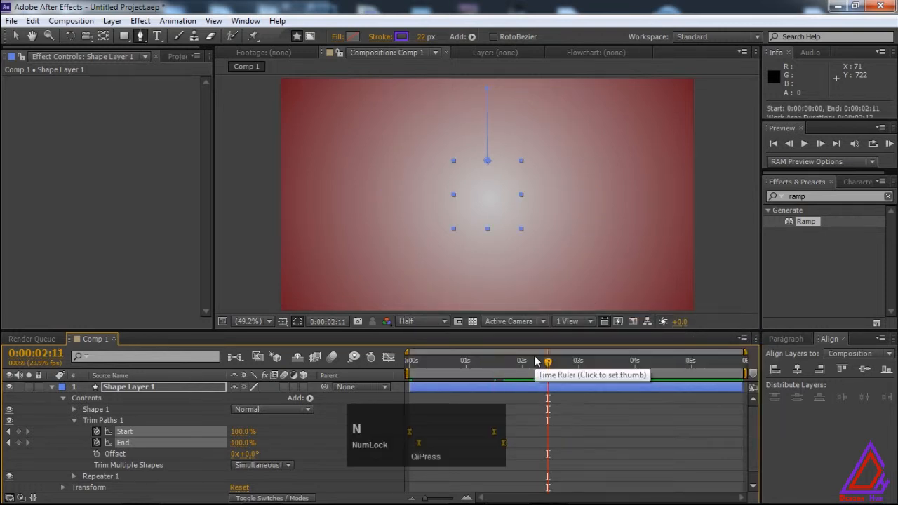
drag(550, 364, 405, 361)
key(KP_0)
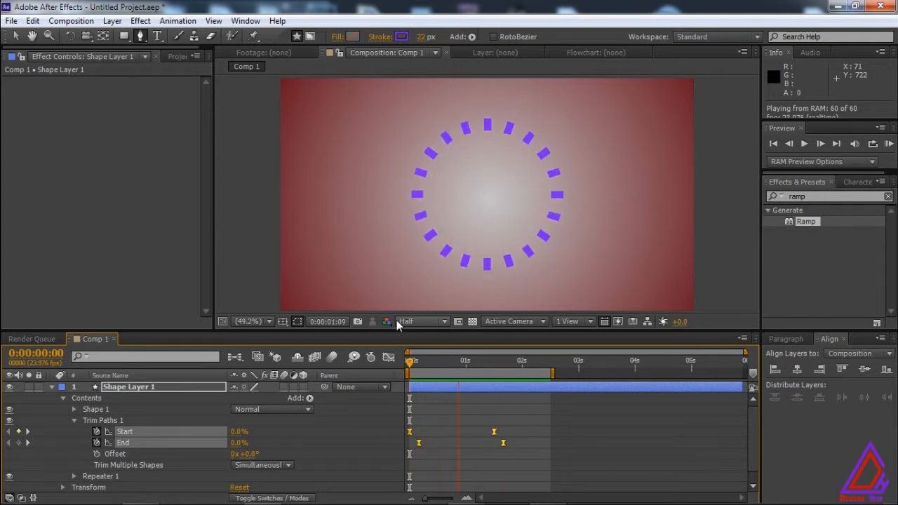
key(space)
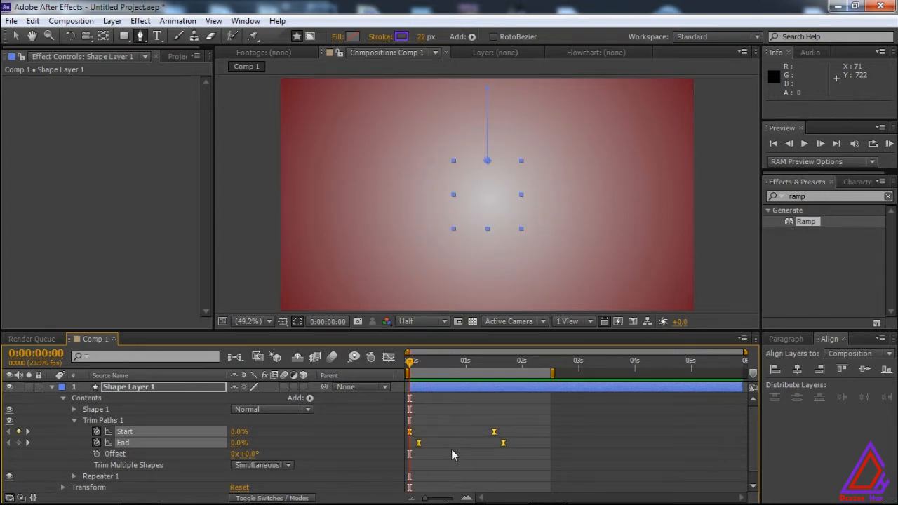
Try the first End keyframe at 0:00:00:07, and return it to 0:00:00:04.
click(426, 447)
click(418, 443)
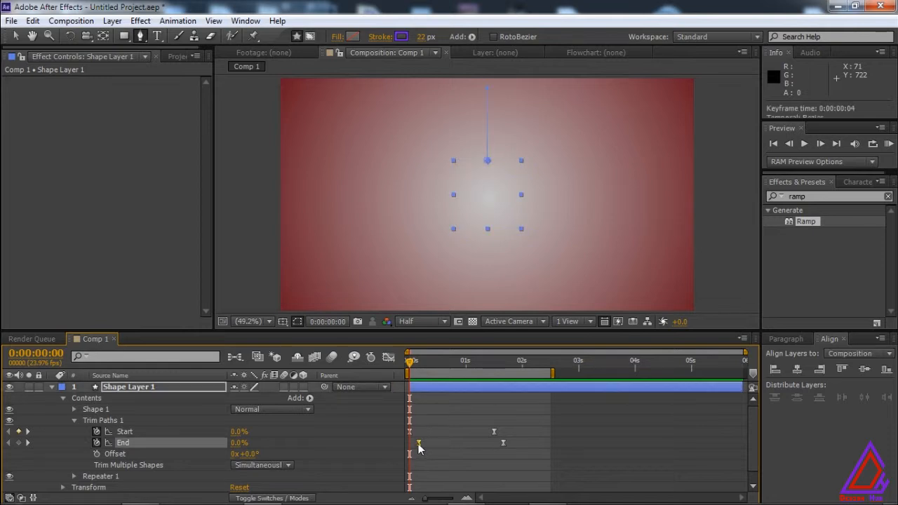
drag(420, 443, 425, 442)
click(414, 368)
drag(414, 367, 424, 366)
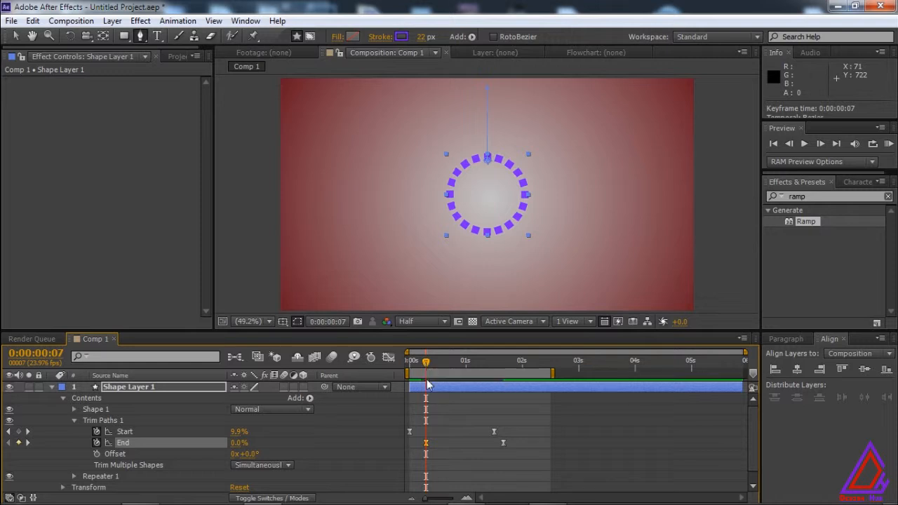
drag(426, 444, 421, 448)
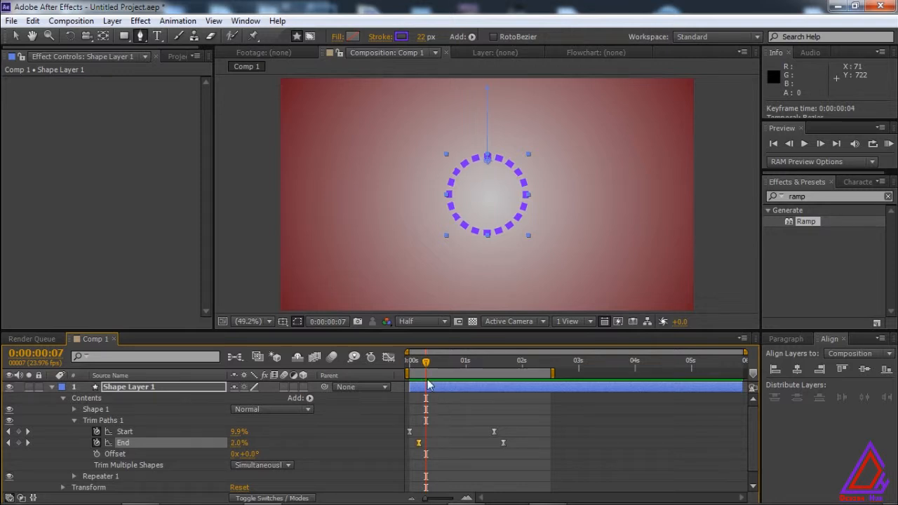
drag(425, 371, 416, 371)
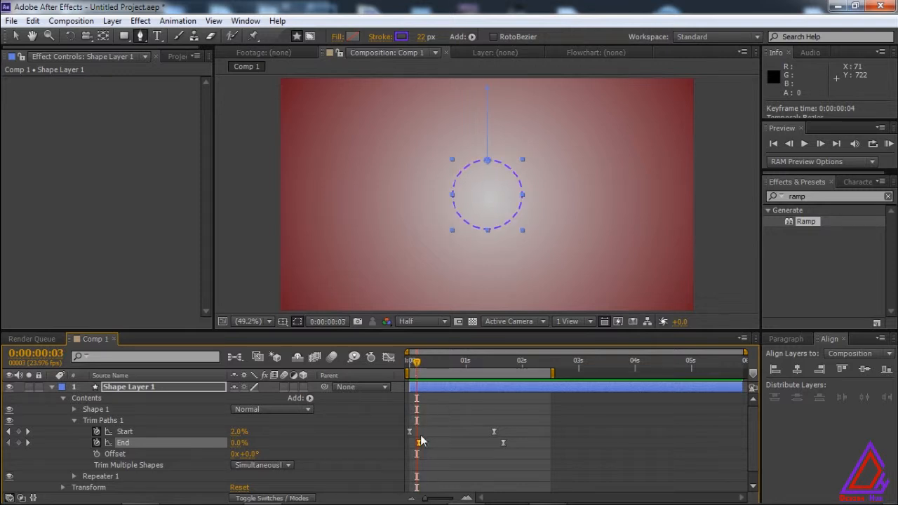
Shift both End keyframes of the Trim Paths a few frames away from the Start keyframes and preview the animation.
drag(419, 445, 427, 439)
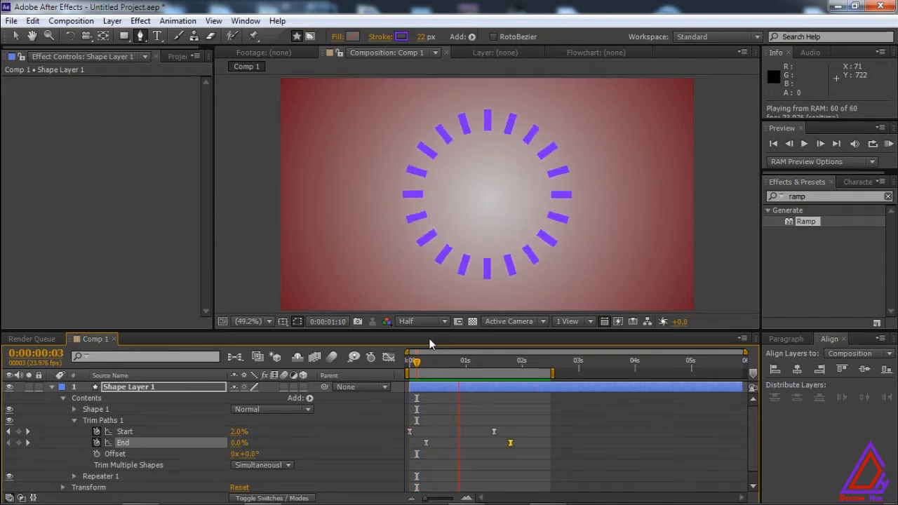
key(space)
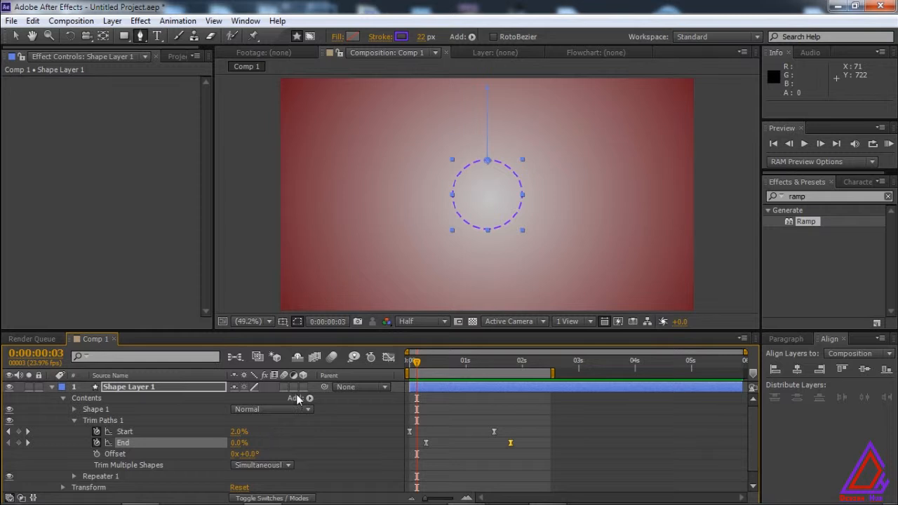
Reshape the speed graph of the Trim Paths Start and End so the speed peaks early and eases out slowly, and preview the result.
drag(524, 445, 403, 418)
click(388, 357)
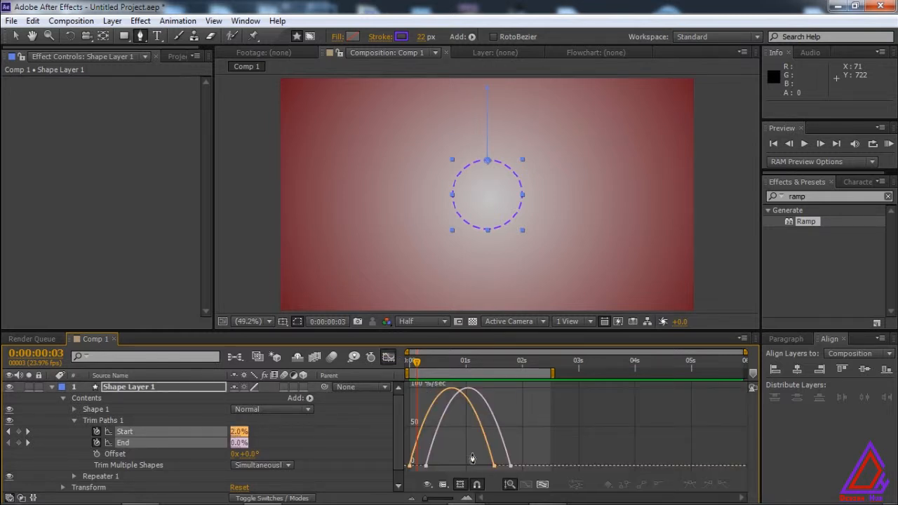
click(16, 38)
drag(472, 447, 462, 373)
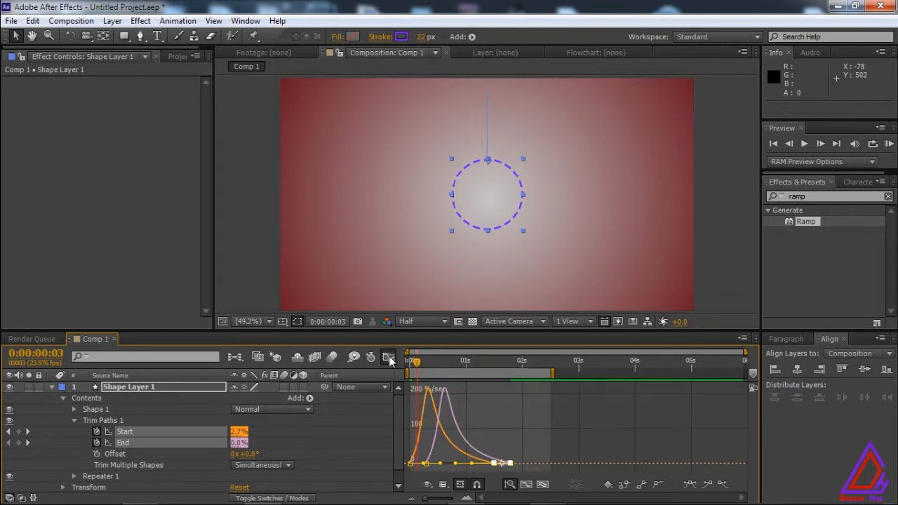
click(388, 357)
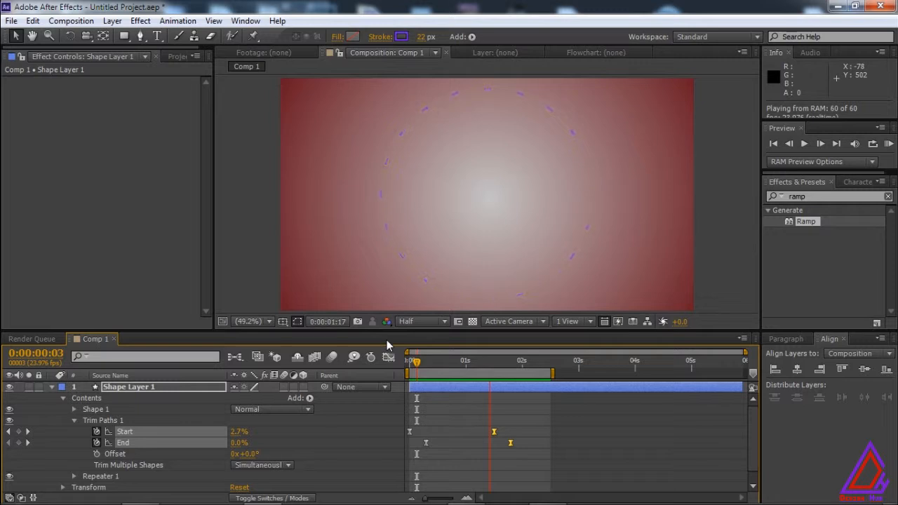
key(space)
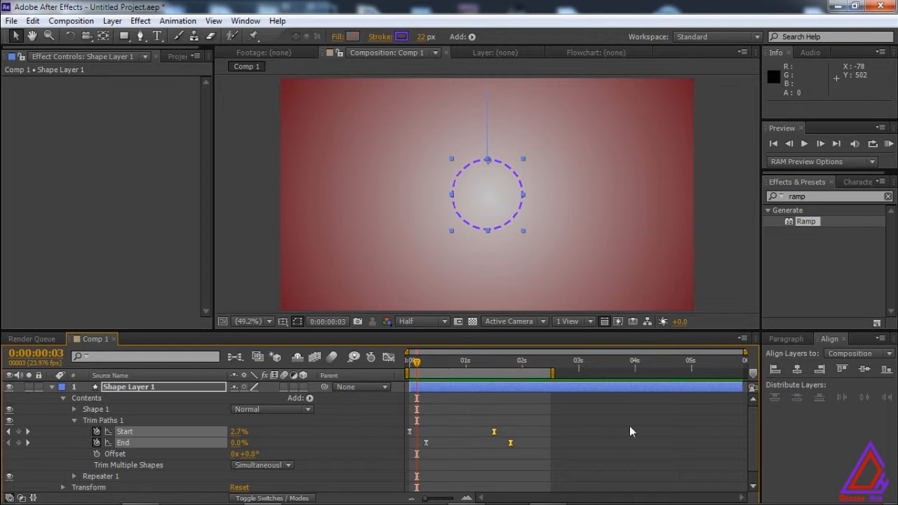
Expand the settings of Repeater 1 and check the burst at 0:00:00:08.
scroll(752, 440, down, 1)
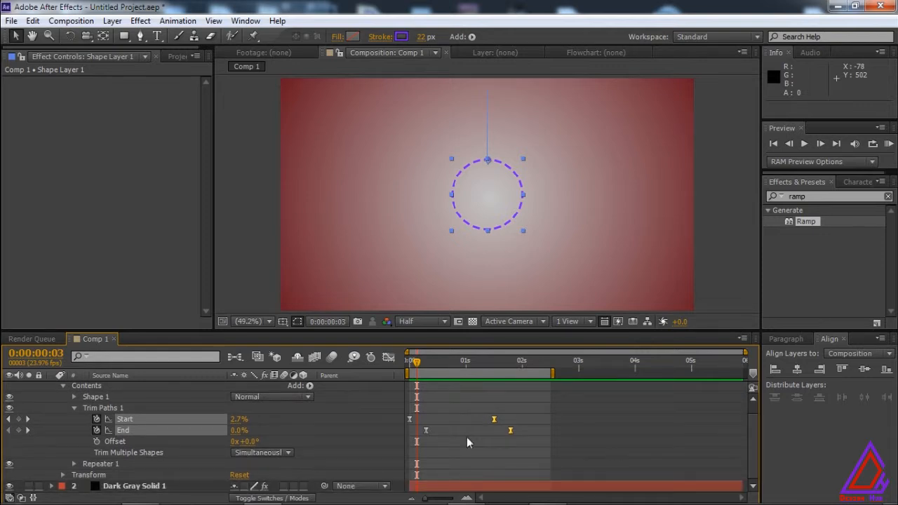
click(73, 464)
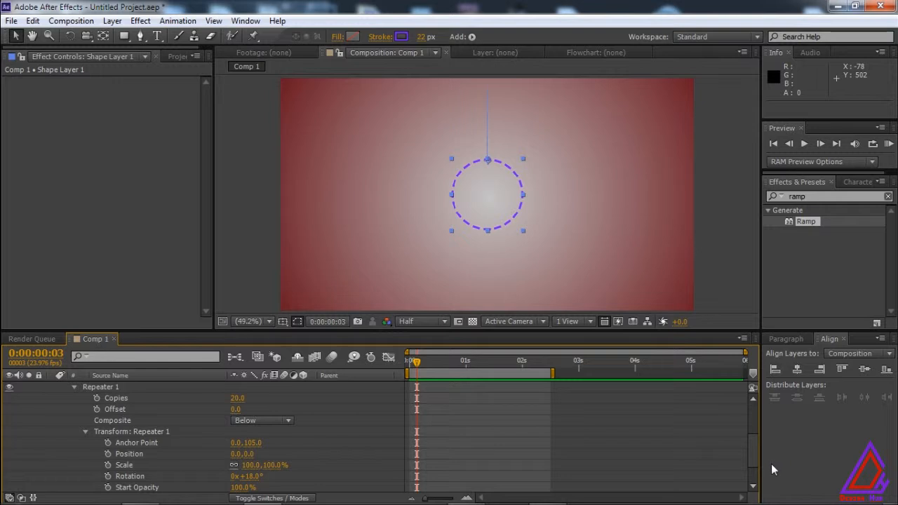
drag(416, 362, 427, 362)
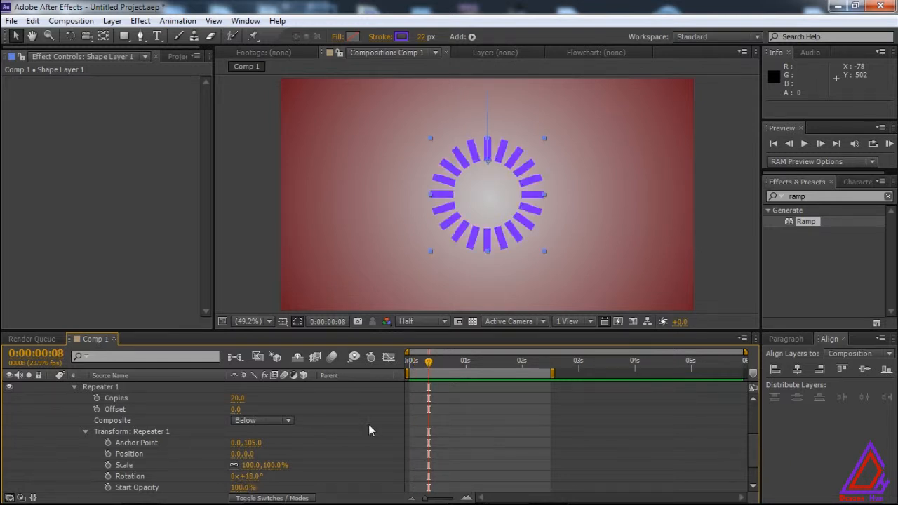
Keyframe the Stroke Width of Stroke 1 at 22 at 0:00:00:00.
drag(428, 362, 410, 362)
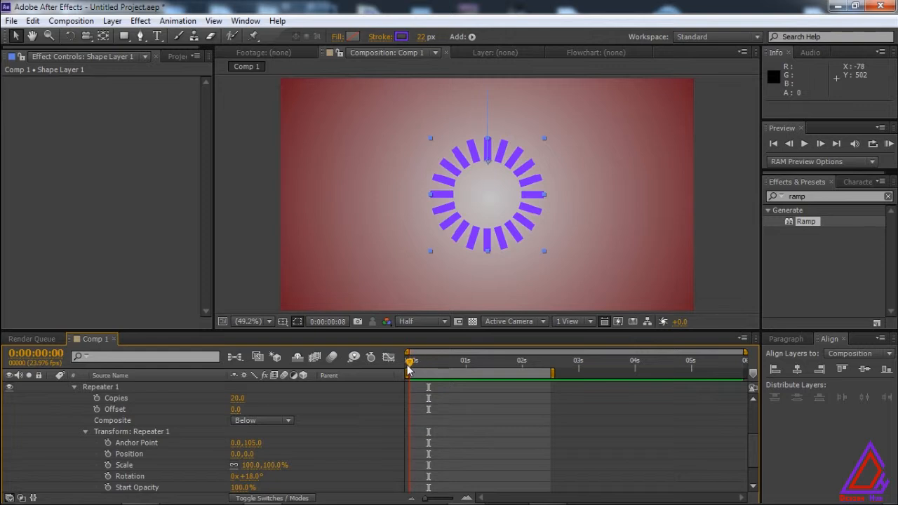
drag(752, 452, 755, 420)
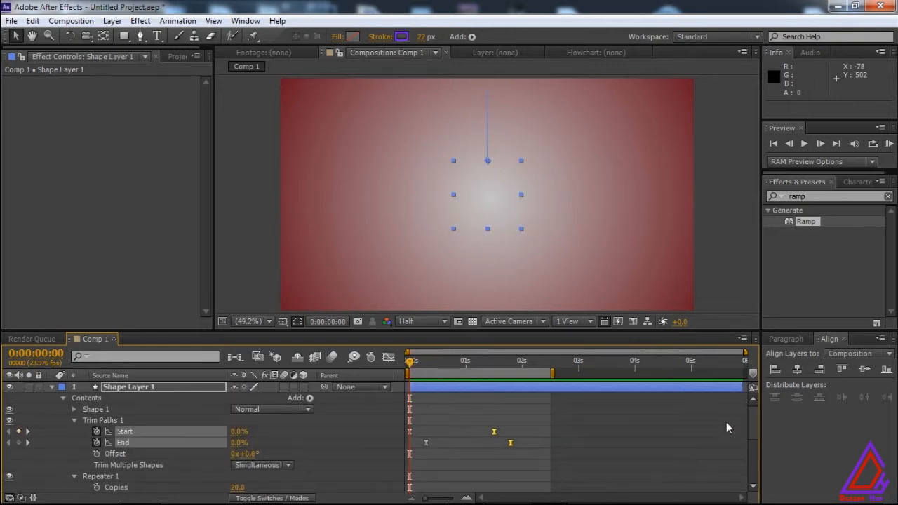
click(75, 409)
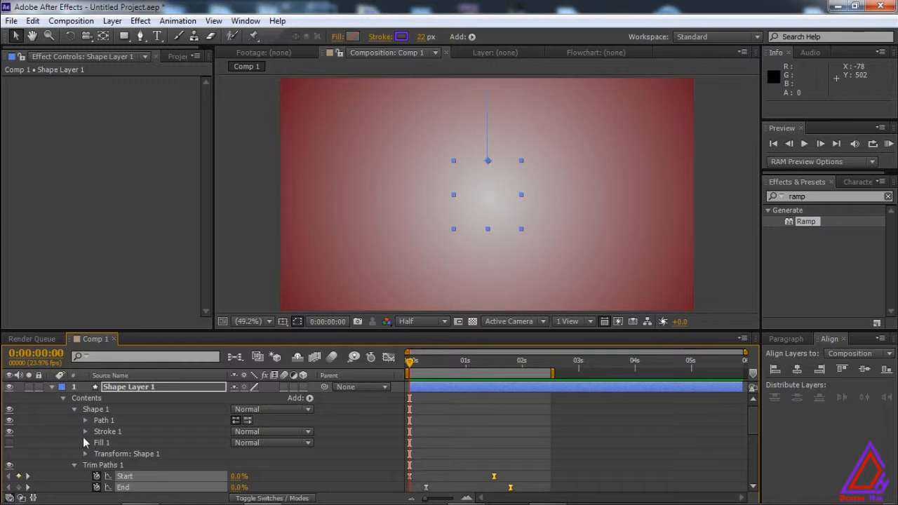
click(85, 431)
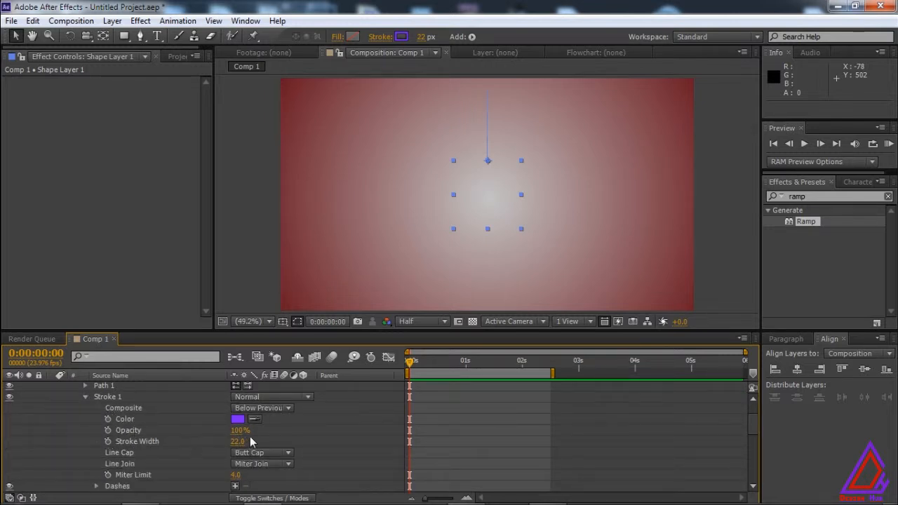
click(108, 441)
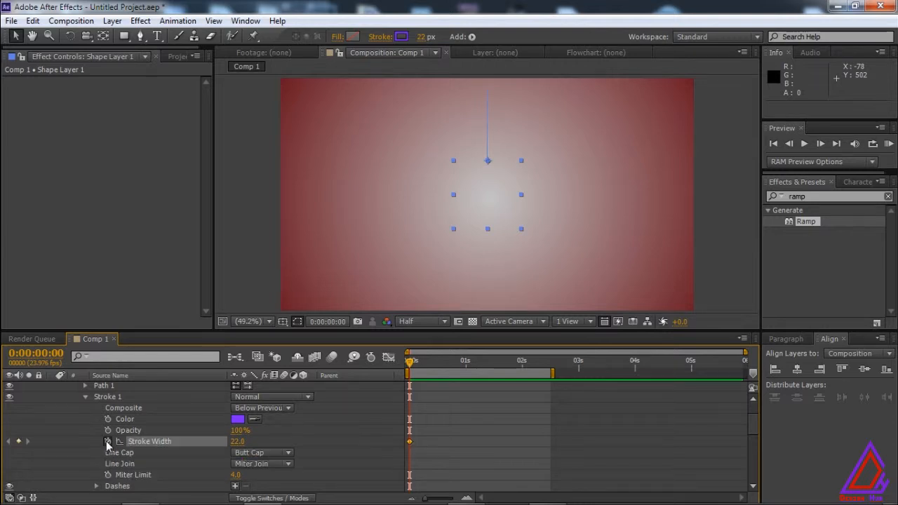
Keyframe the Stroke Width at 0 at 0:00:01:18 and preview the thinning lines.
drag(410, 365, 507, 365)
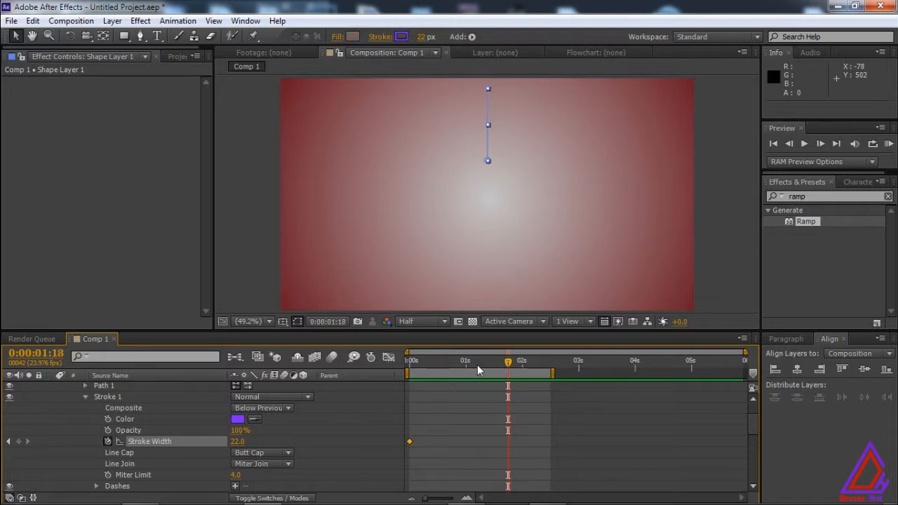
click(237, 442)
text(0)
key(Return)
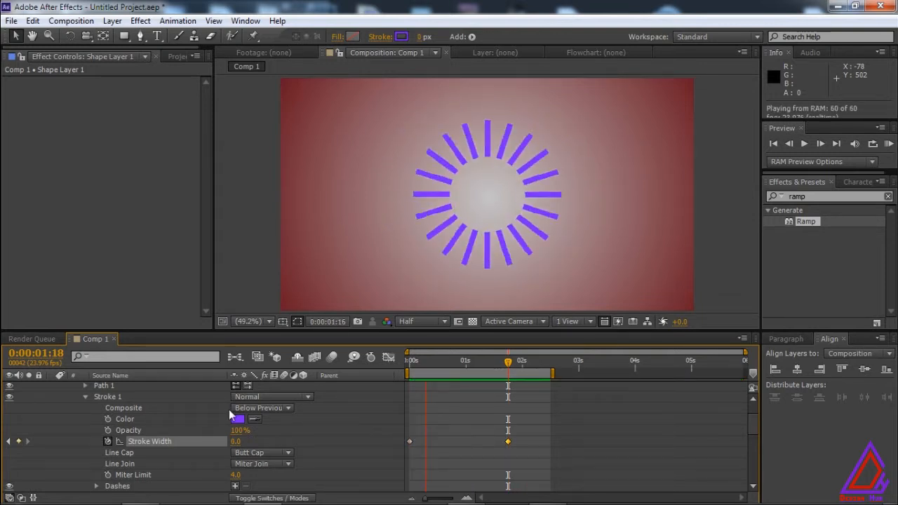
key(space)
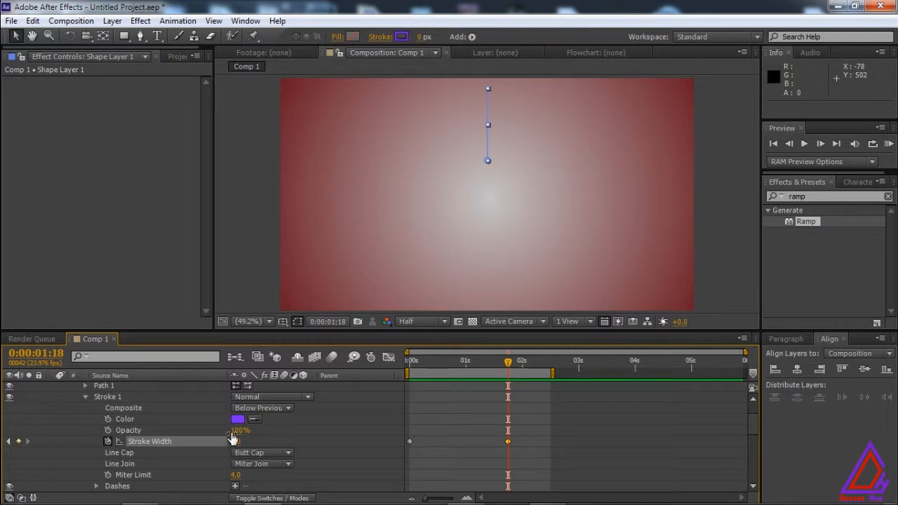
Set the stroke's Line Cap to Round Cap and return to the first frame.
click(269, 450)
click(292, 425)
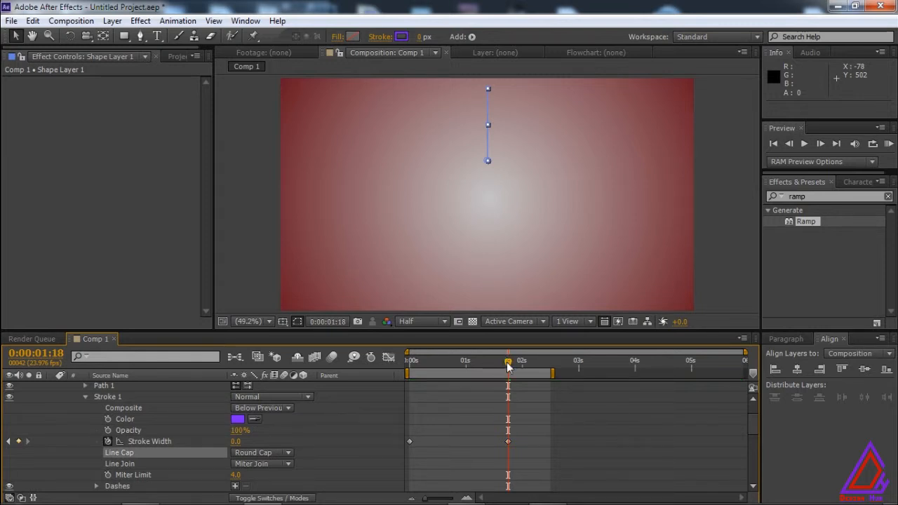
drag(508, 364, 403, 377)
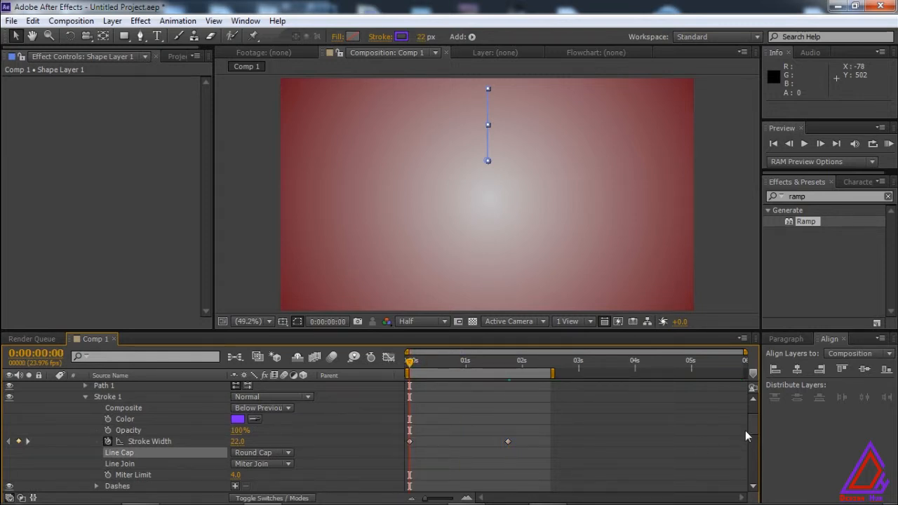
Add dashes to the stroke and undo the extra entries until a single Dash remains.
scroll(753, 431, down, 2)
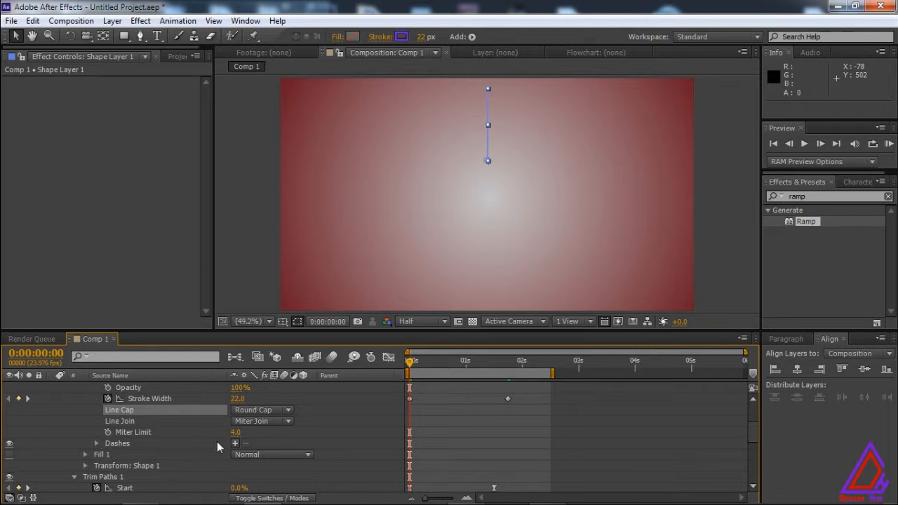
click(234, 443)
click(235, 444)
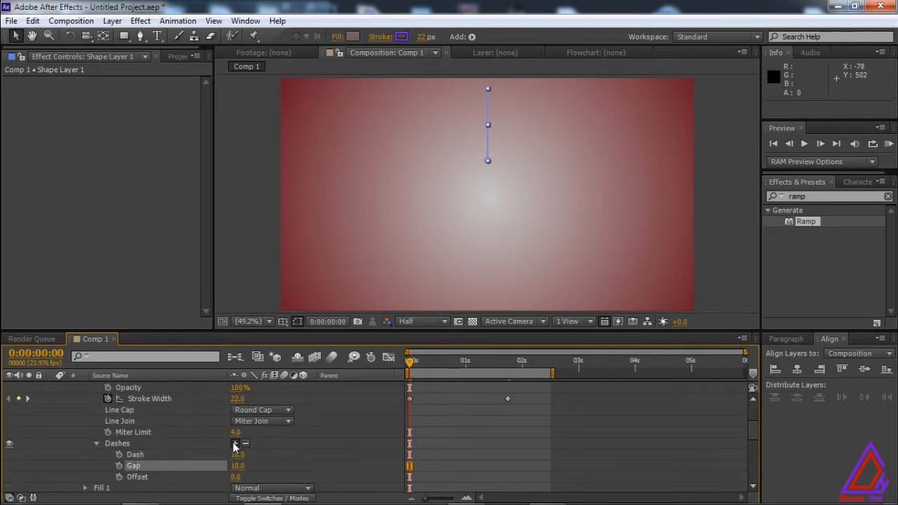
click(235, 443)
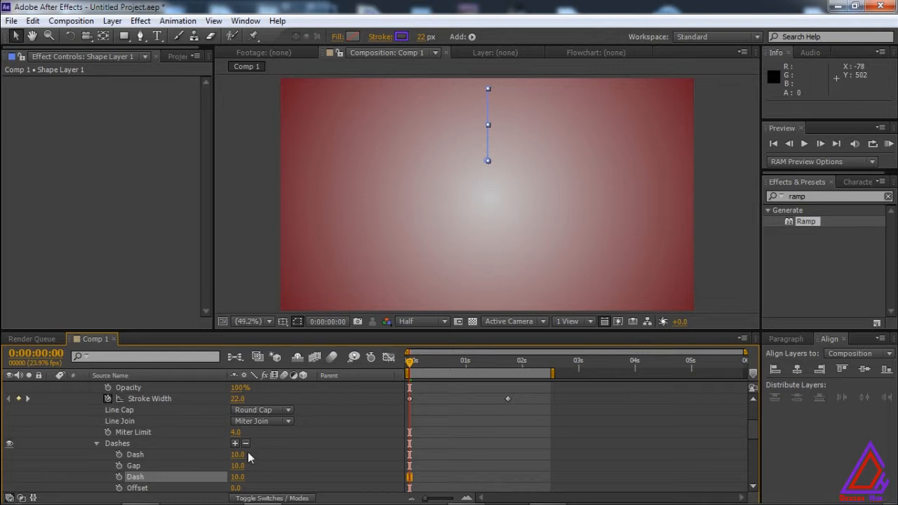
key(ctrl+z)
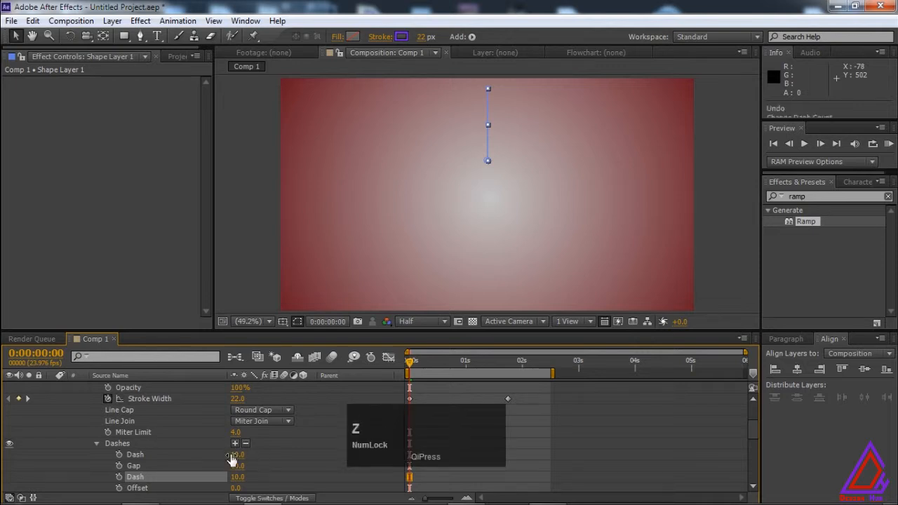
key(ctrl+z)
key(ctrl+z)
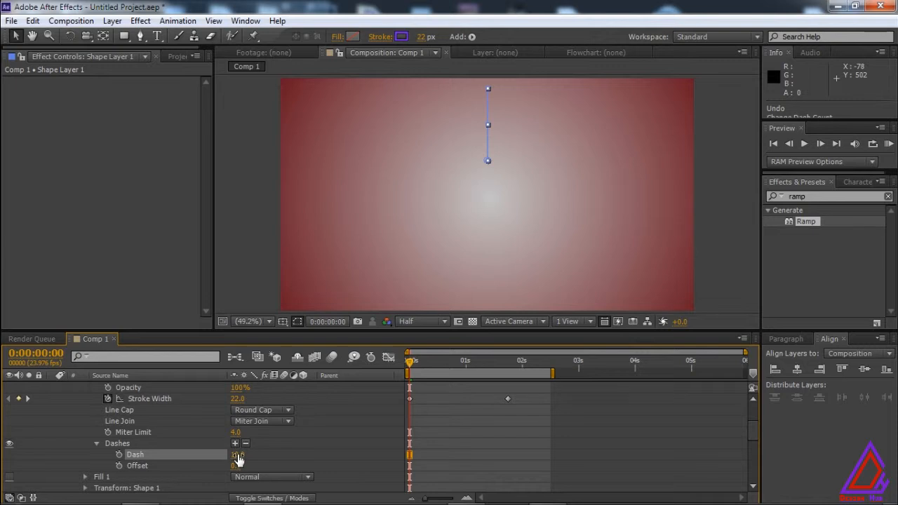
Go to 0:00:00:14 and set the stroke's Line Cap to Projecting Cap.
click(410, 362)
drag(410, 362, 442, 366)
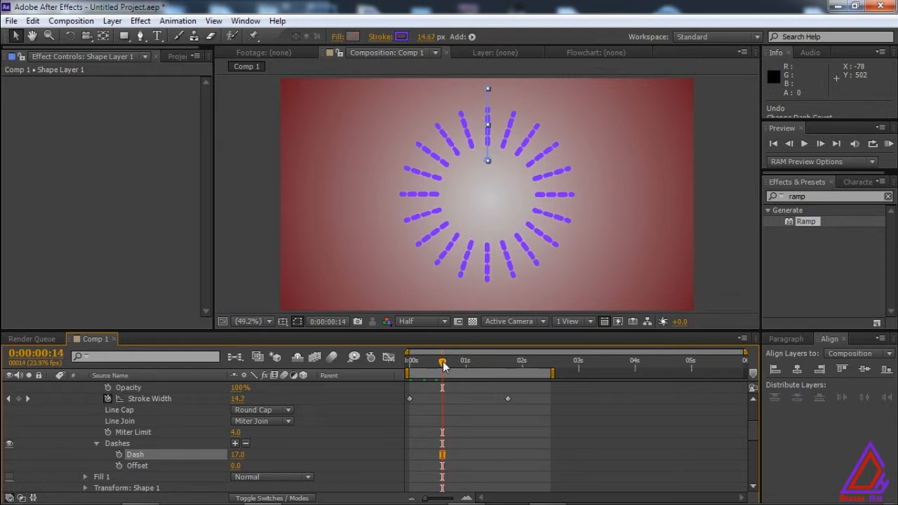
click(284, 410)
click(283, 453)
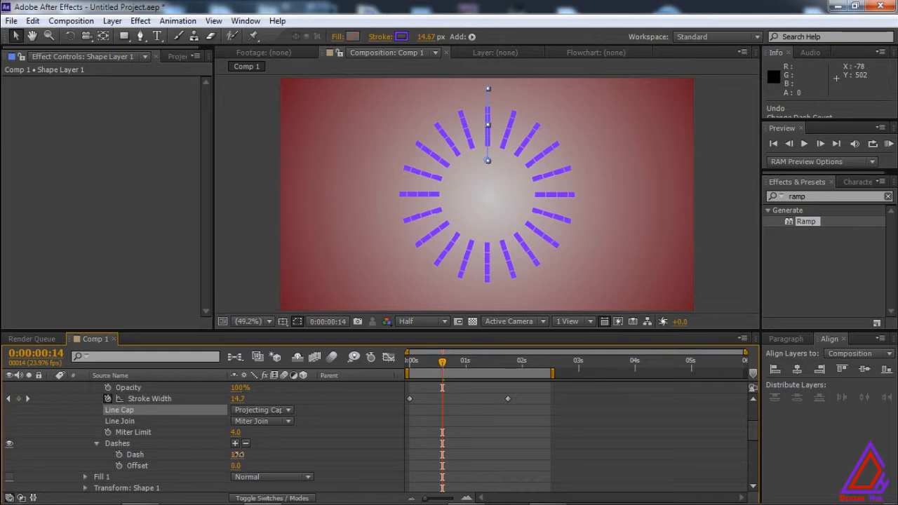
Try Dash lengths of 5 and 25 on the stroke, and remove the dash.
drag(237, 455, 236, 455)
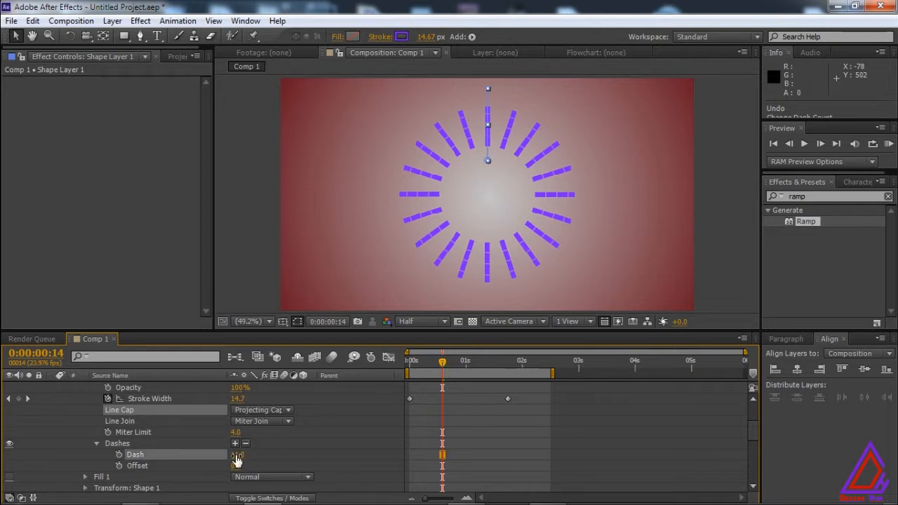
click(236, 454)
text(5)
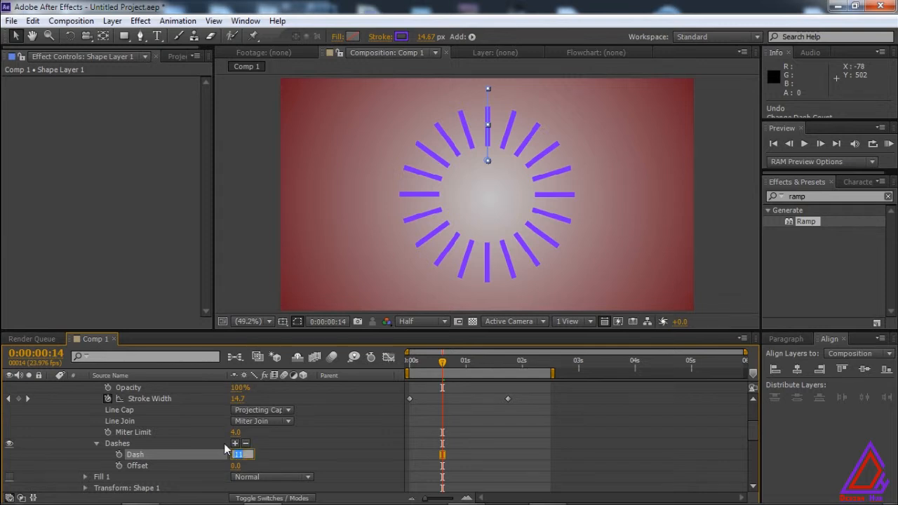
key(Return)
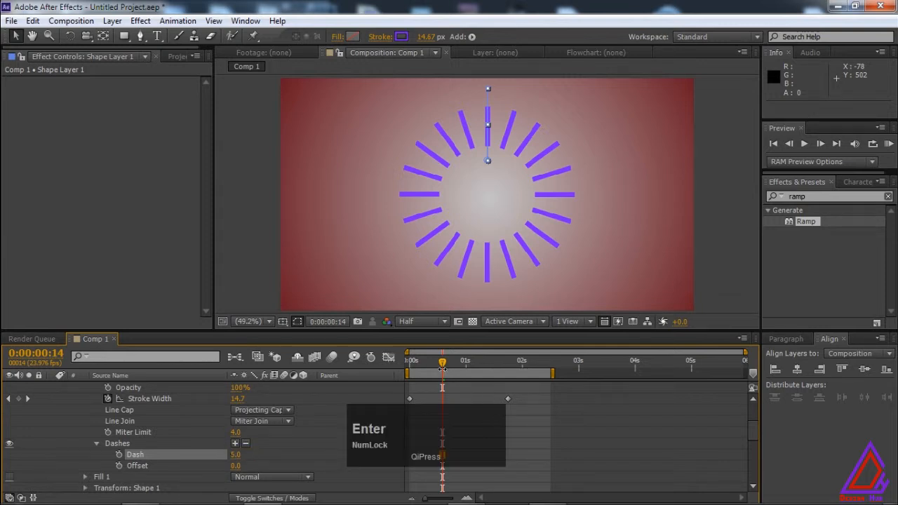
mouse_move(442, 363)
mouse_down()
mouse_move(453, 365)
mouse_move(430, 368)
mouse_up()
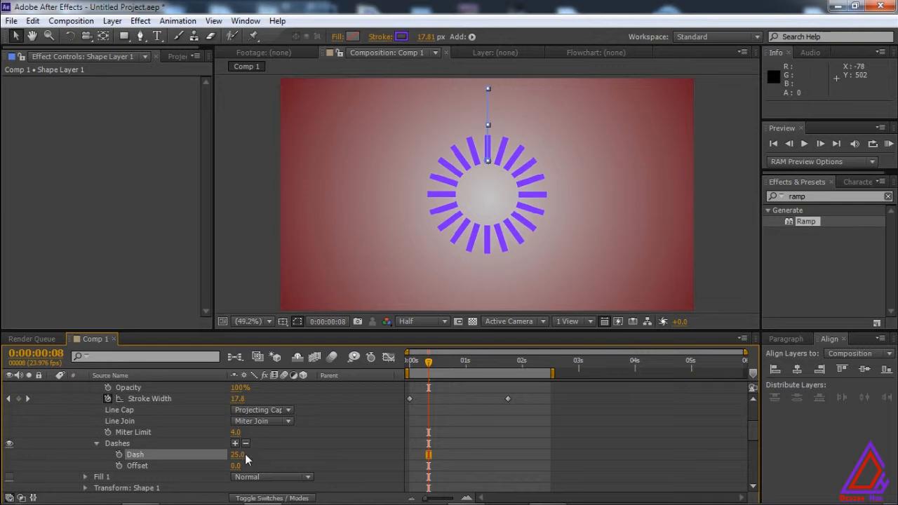
mouse_move(251, 458)
mouse_down()
mouse_move(228, 458)
mouse_move(237, 460)
mouse_up()
click(245, 443)
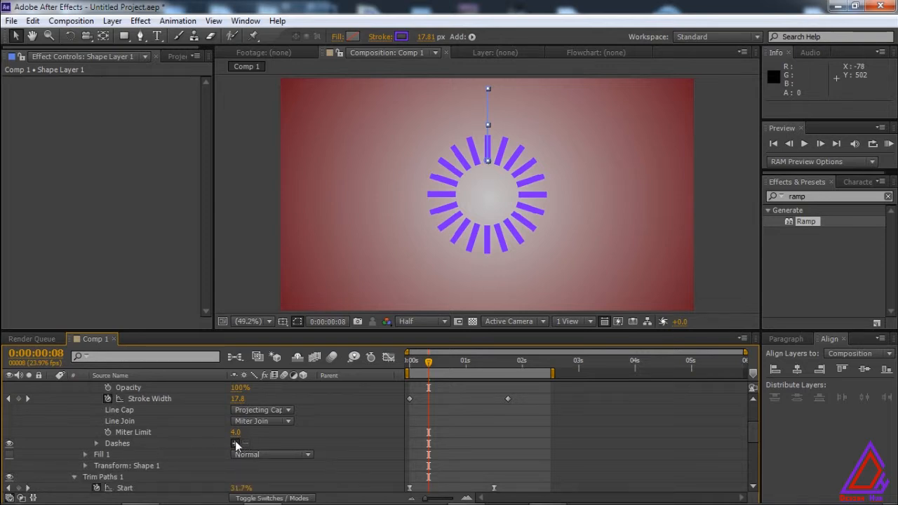
Add a dash to the stroke, set its Dash length to 21 and preview the animation.
click(236, 443)
drag(241, 455, 244, 444)
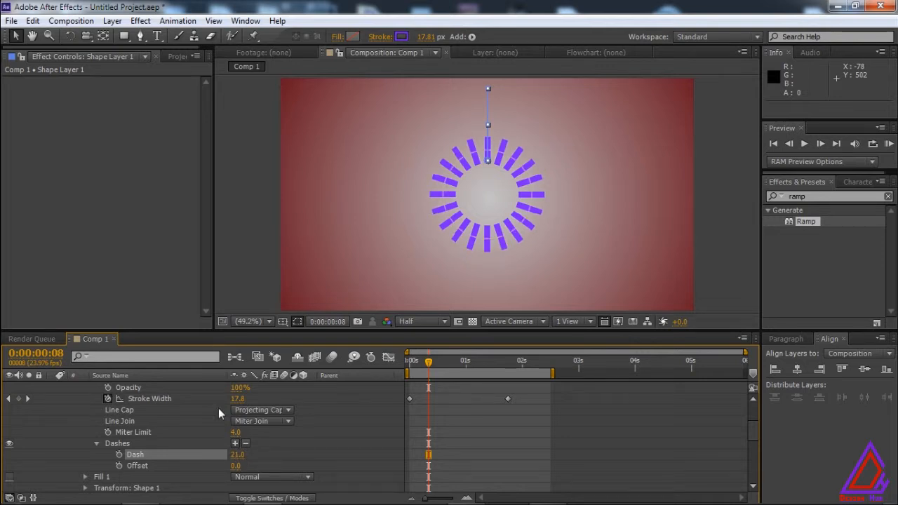
key(space)
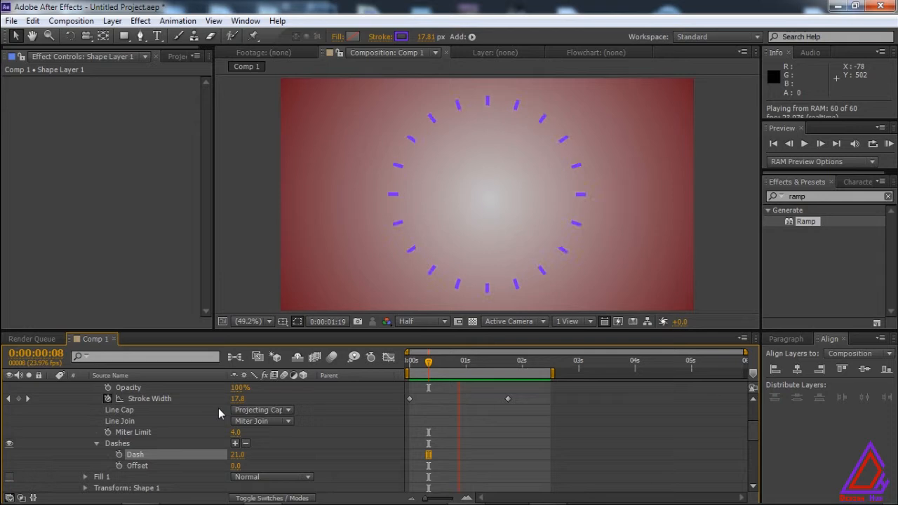
key(space)
Keyframe the Scale of Repeater 1 at 100% at 0:00:00:00.
drag(754, 437, 749, 485)
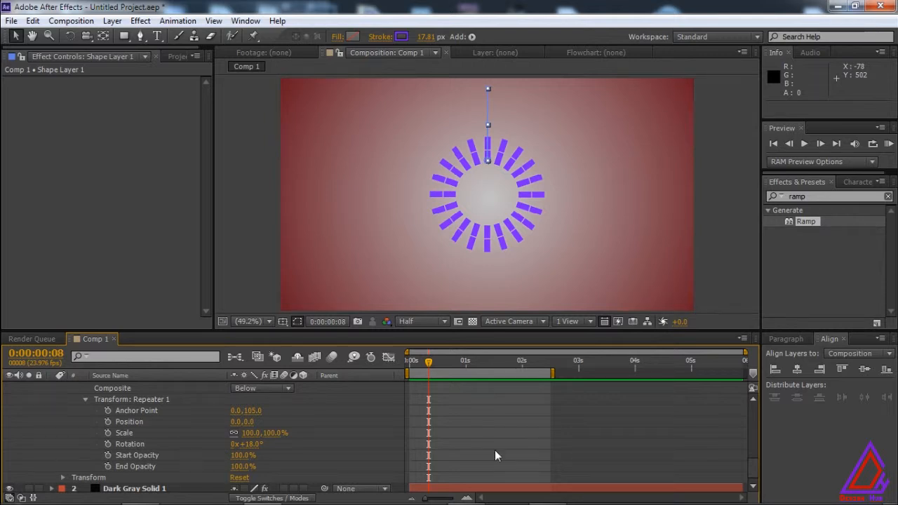
drag(429, 363, 410, 363)
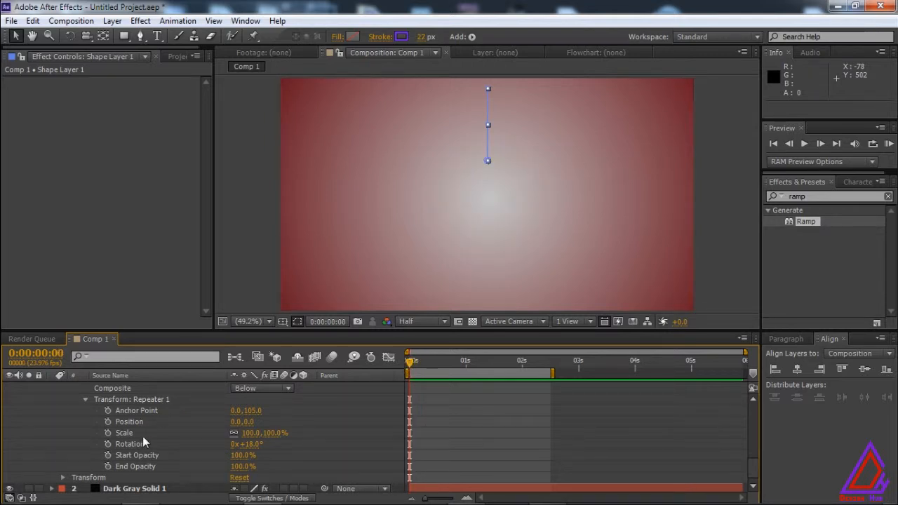
click(108, 433)
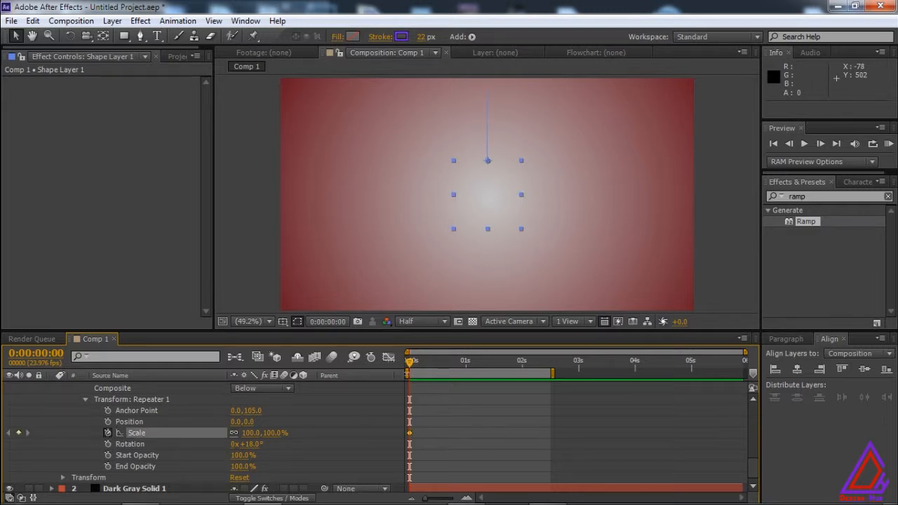
Keyframe Repeater 1's Scale at 84% at 0:00:00:13 and preview the animation.
drag(411, 367, 447, 366)
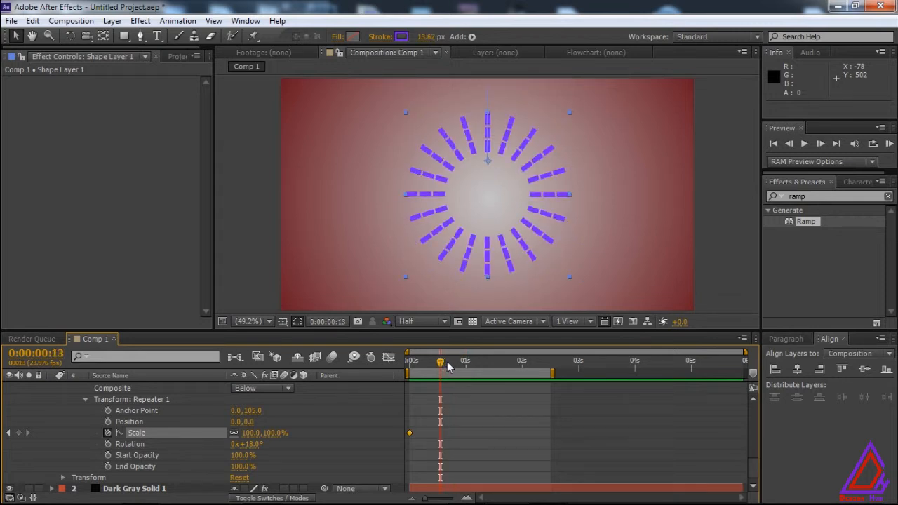
drag(275, 433, 268, 439)
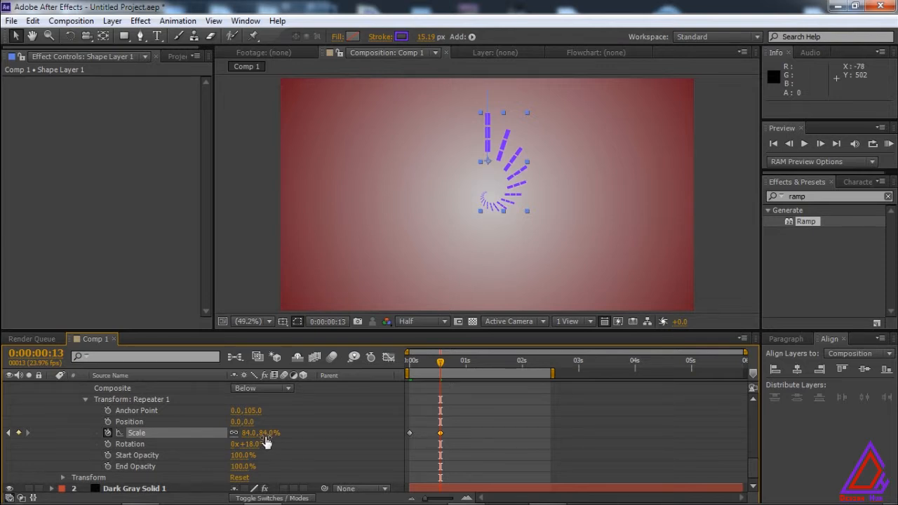
click(268, 435)
click(305, 441)
key(KP_0)
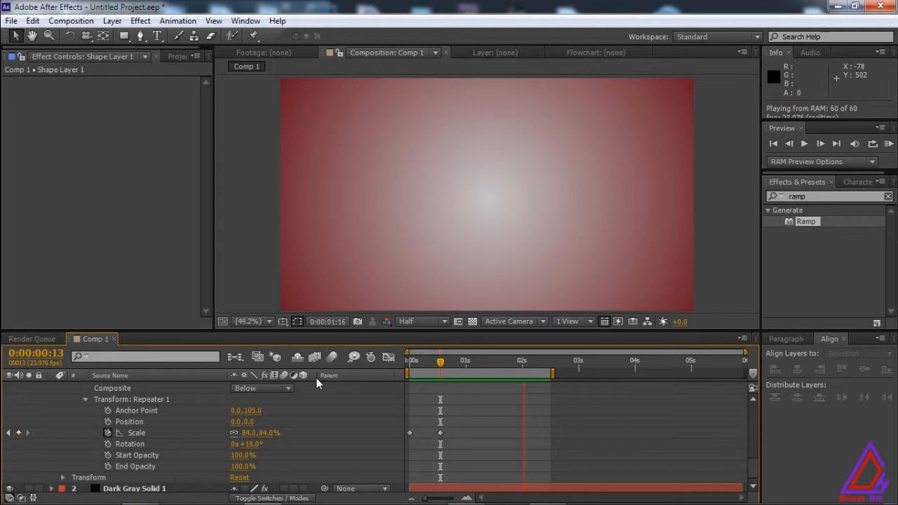
key(space)
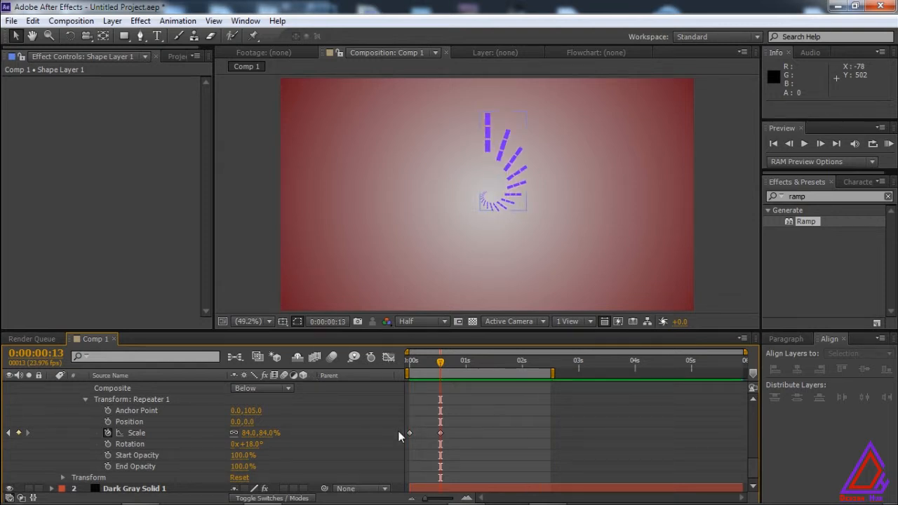
Set Repeater 1's Scale keyframe at 0:00:00:00 to 10%.
click(409, 433)
drag(439, 360, 363, 363)
click(242, 433)
text(100)
key(Return)
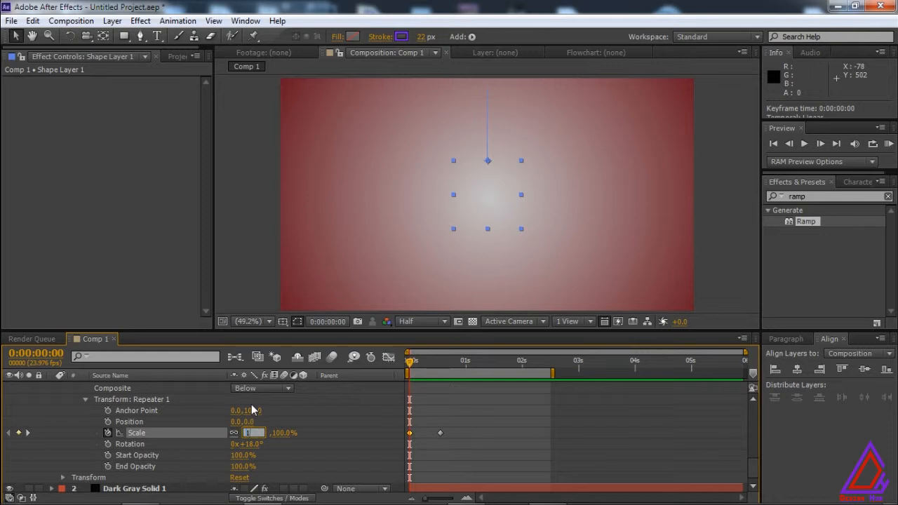
text(10)
key(Return)
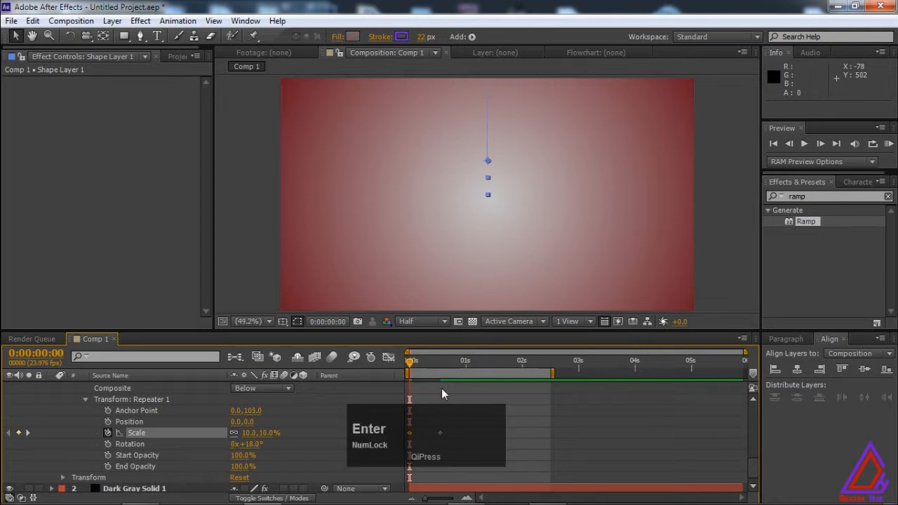
Add a Scale keyframe of 100% for Repeater 1 at 0:00:00:12 and preview the animation.
click(439, 389)
drag(409, 362, 441, 371)
click(249, 435)
text(100)
key(Return)
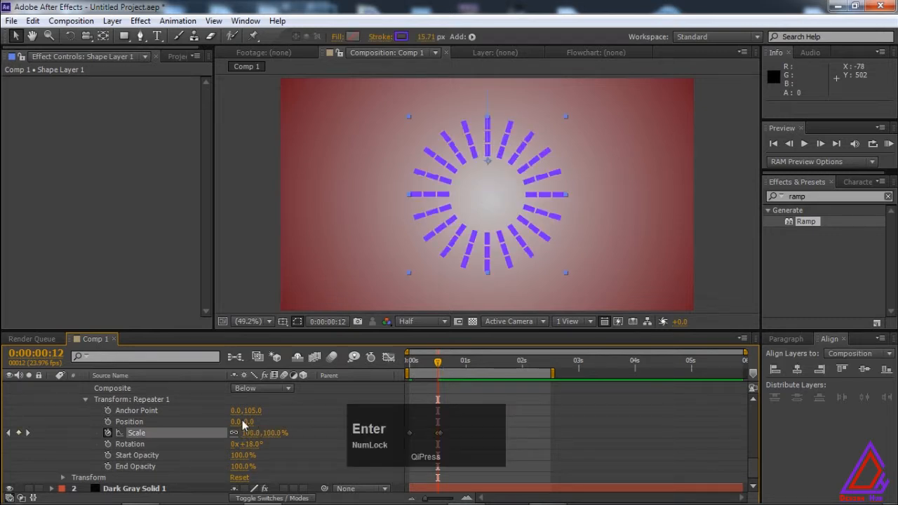
key(KP_0)
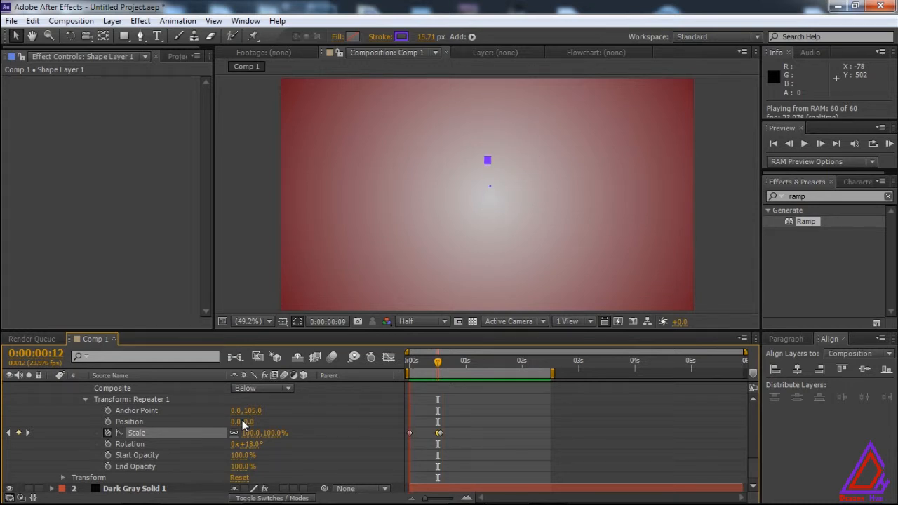
key(space)
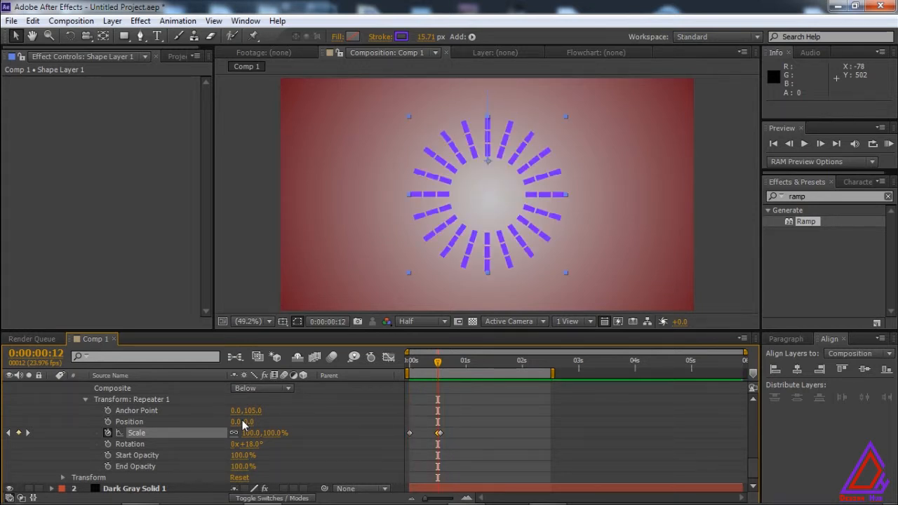
Delete Repeater 1's extra Scale keyframe at 0:00:00:13 and preview the animation.
click(438, 435)
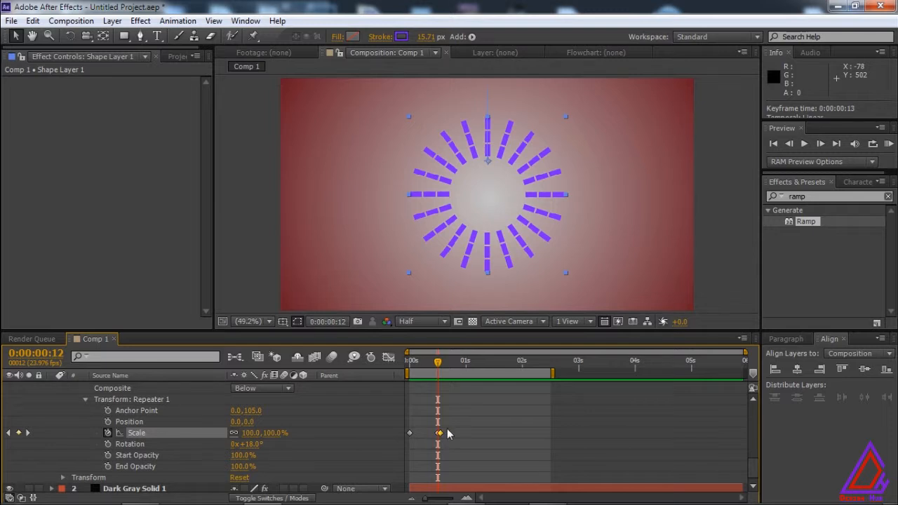
key(Delete)
key(KP_0)
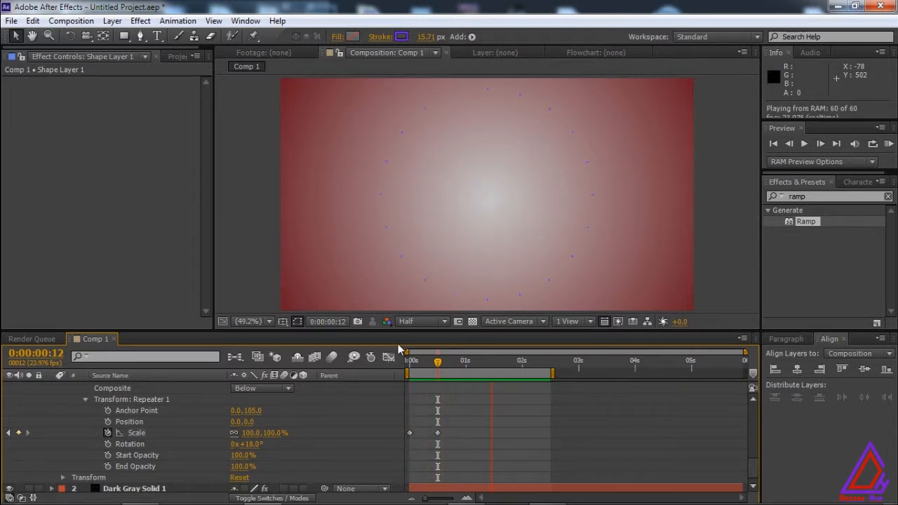
key(space)
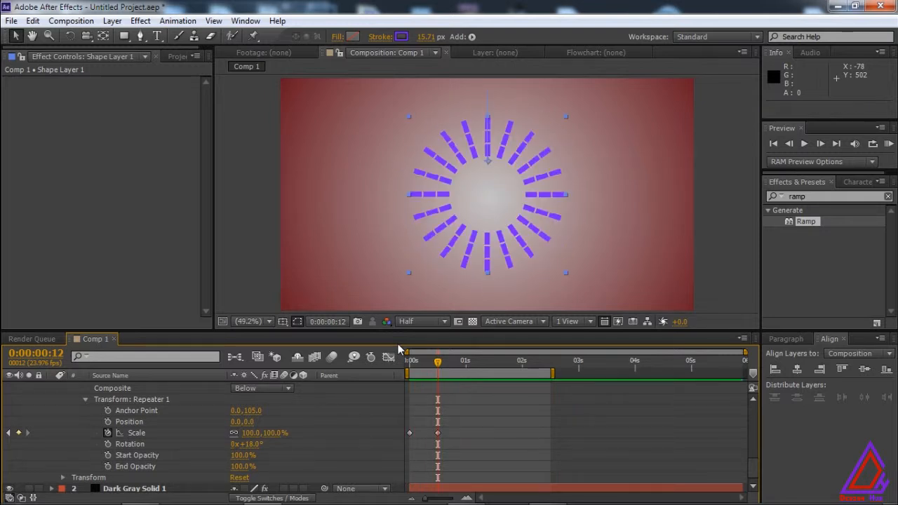
double_click(438, 432)
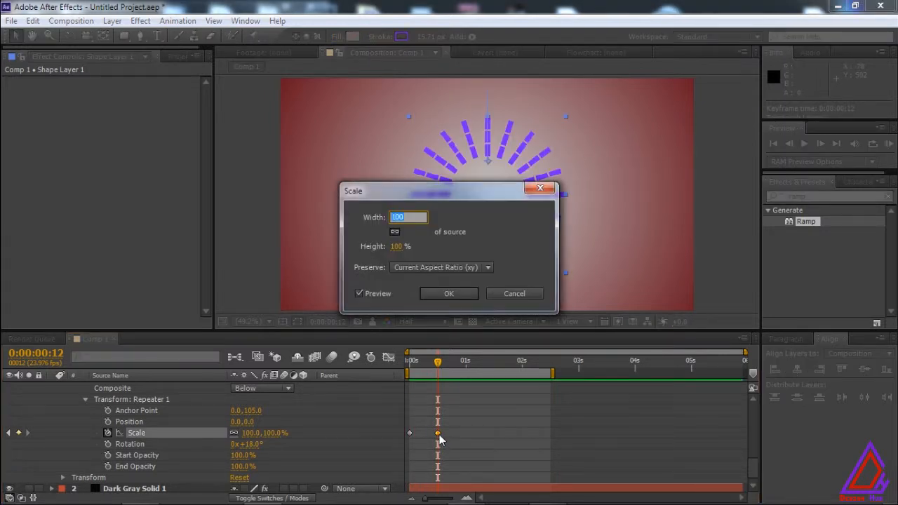
click(513, 293)
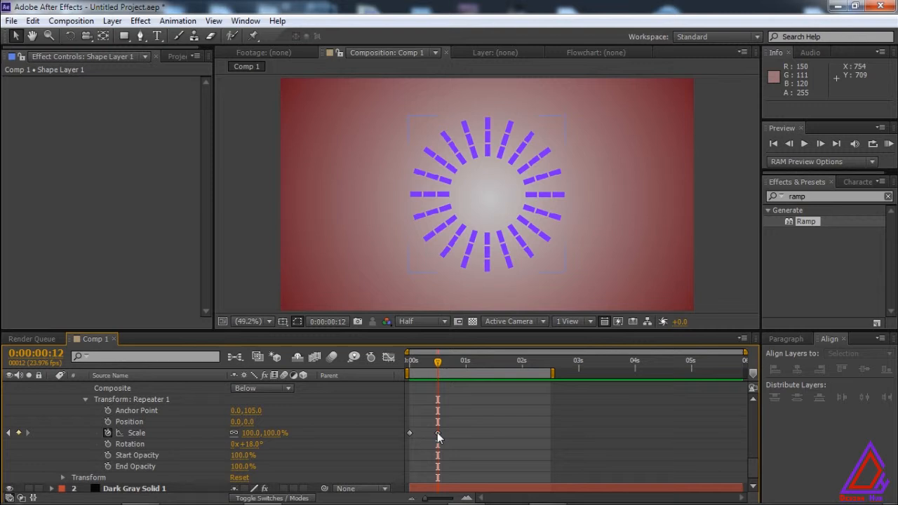
Move Repeater 1's second Scale keyframe to 0:00:00:19 and return the current time to 0:00:00:13.
drag(438, 433, 463, 433)
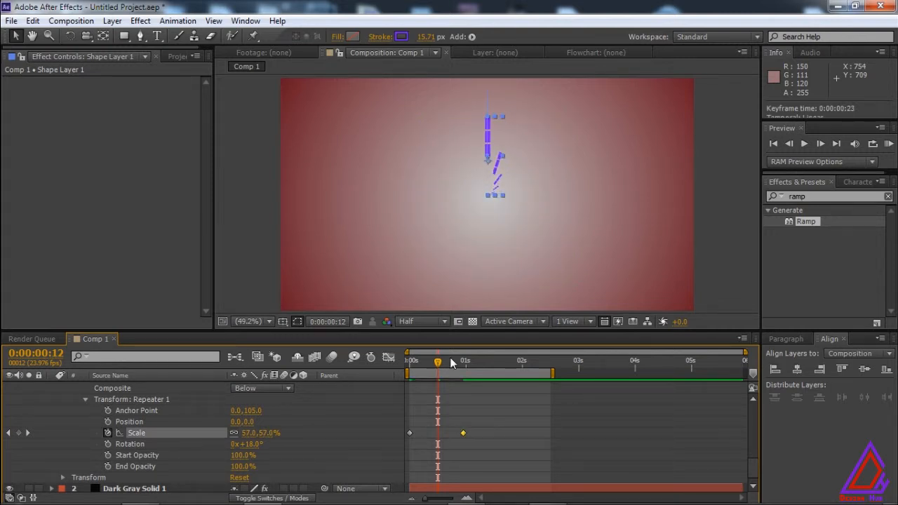
drag(438, 361, 473, 363)
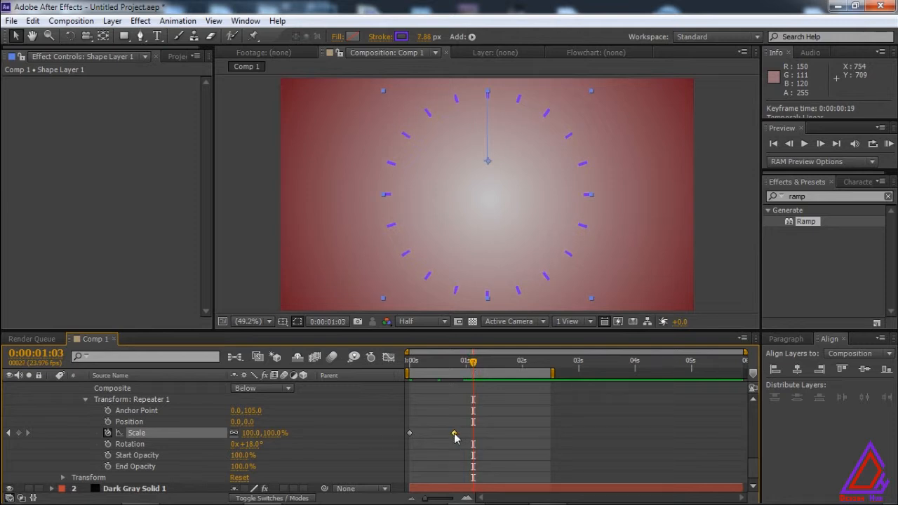
drag(474, 364, 440, 372)
Apply Easy Ease to both Scale keyframes of Repeater 1.
drag(467, 438, 390, 385)
right_click(409, 434)
mouse_move(465, 421)
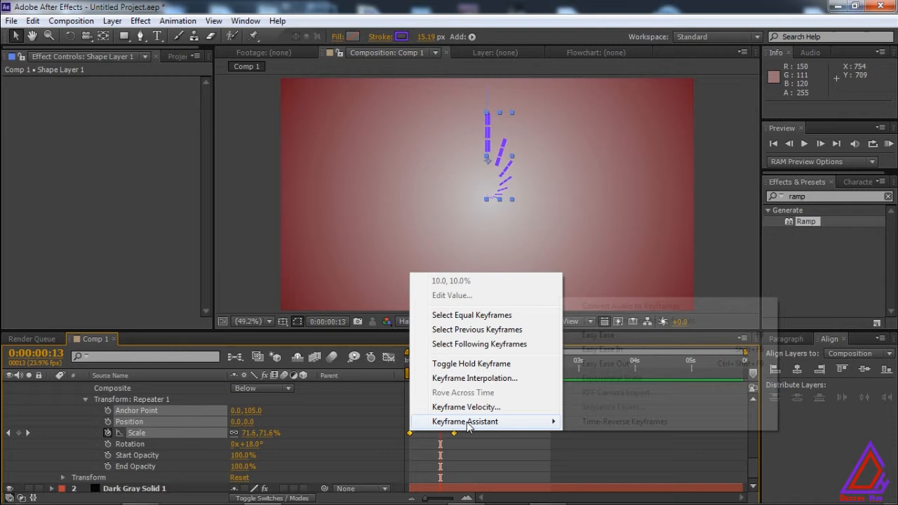
click(612, 336)
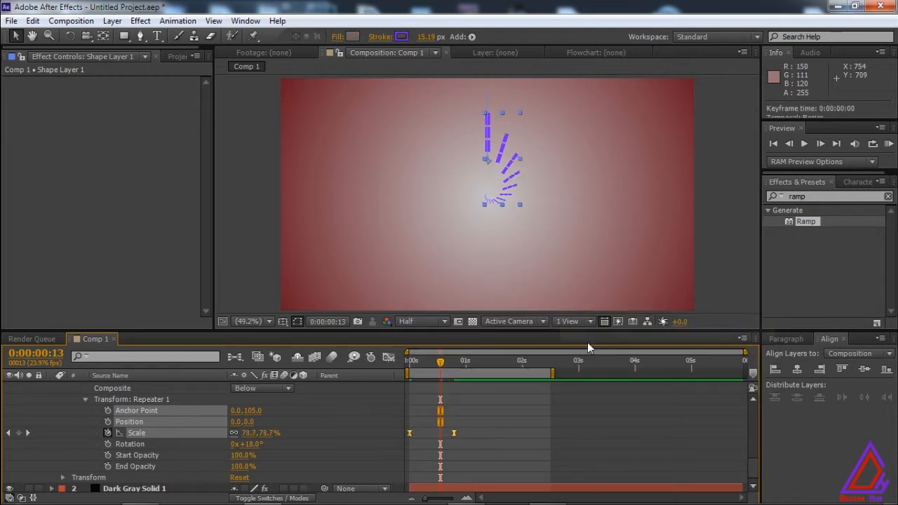
Lengthen the incoming ease of the last Scale keyframe in the speed graph so the motion peaks early, and preview it.
click(388, 356)
click(453, 465)
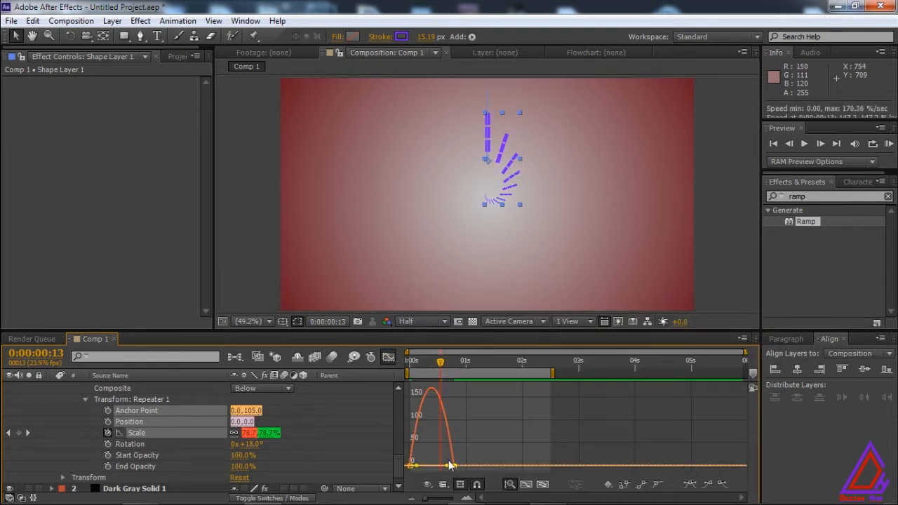
drag(445, 466, 434, 467)
click(388, 357)
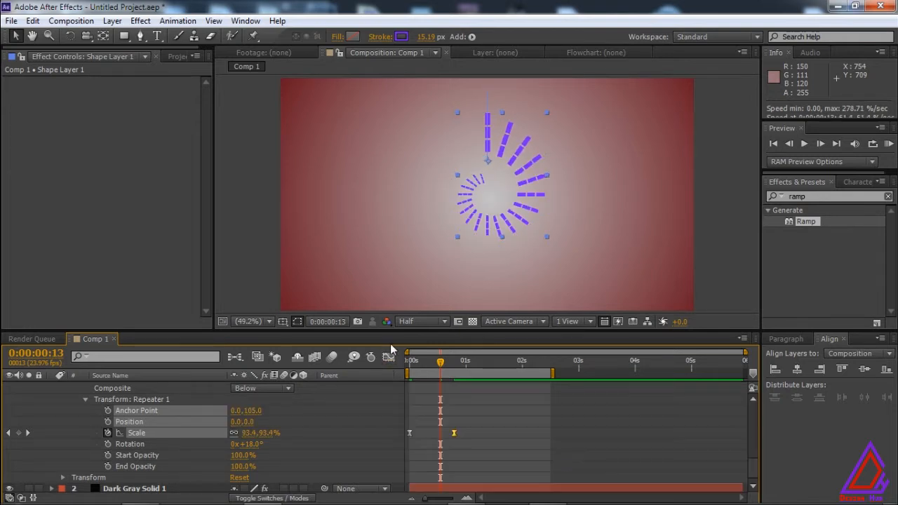
key(KP_0)
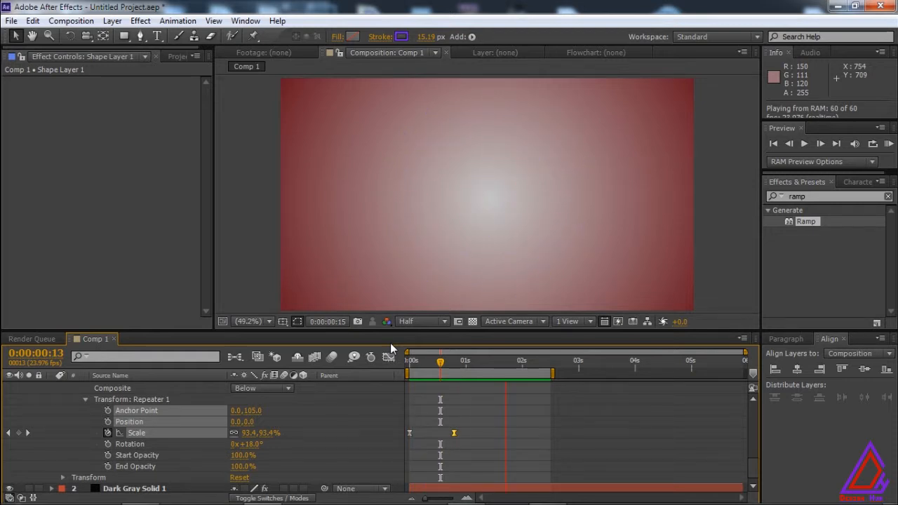
key(space)
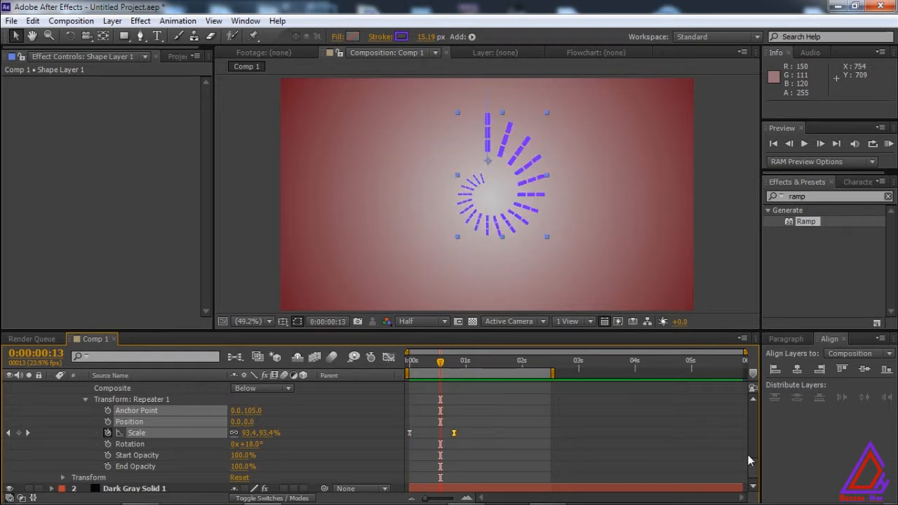
Set the Offset of the stroke's dashes to 11.
scroll(749, 458, up, 5)
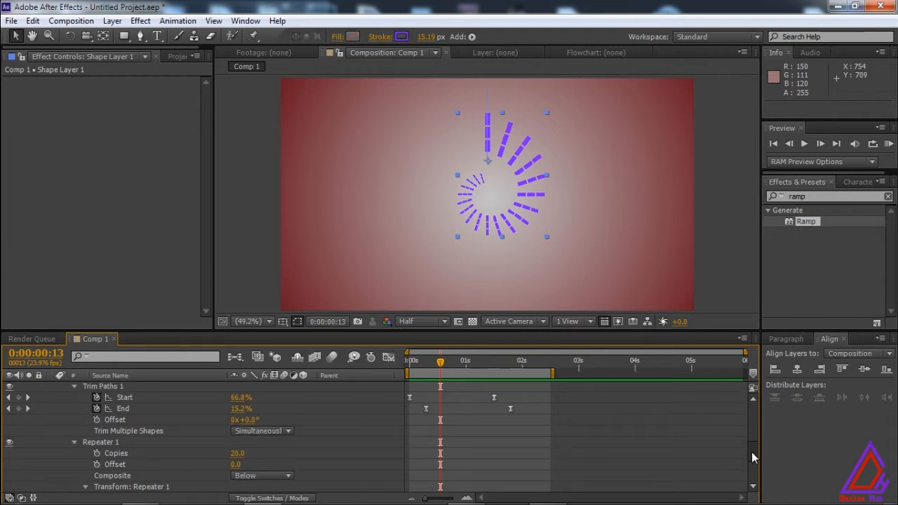
drag(751, 452, 754, 433)
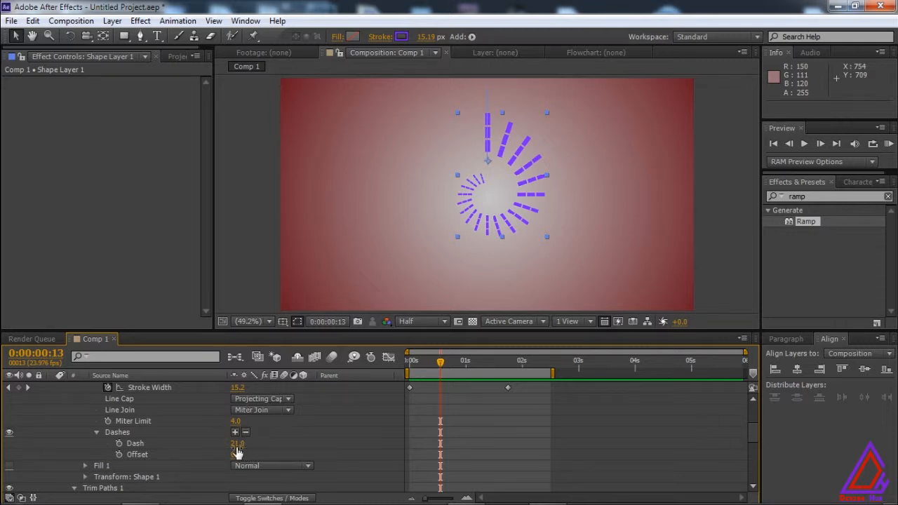
drag(238, 455, 246, 459)
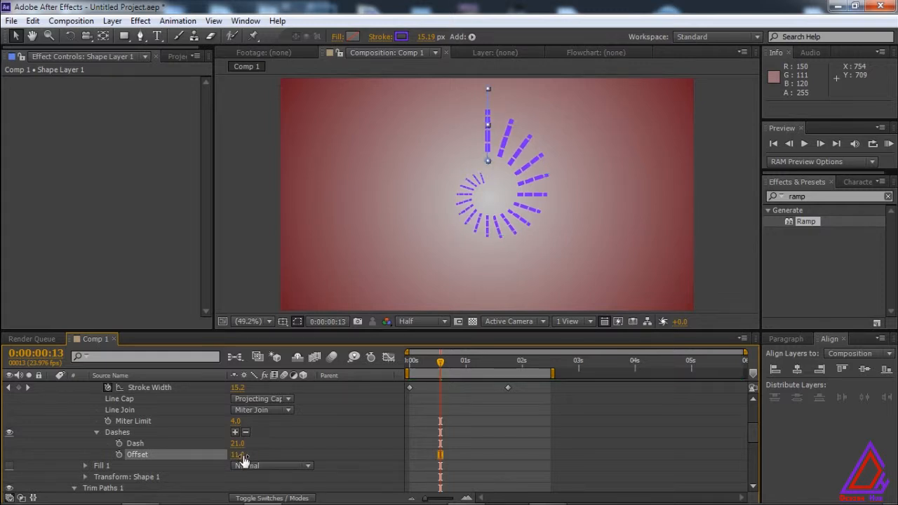
Try a Dash length of 32 on the stroke and preview the animation.
drag(244, 444, 242, 451)
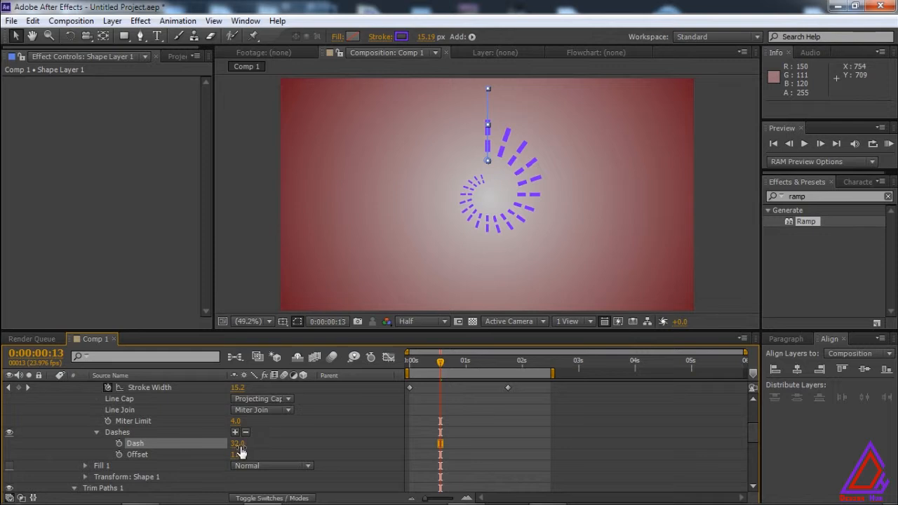
click(239, 444)
click(263, 445)
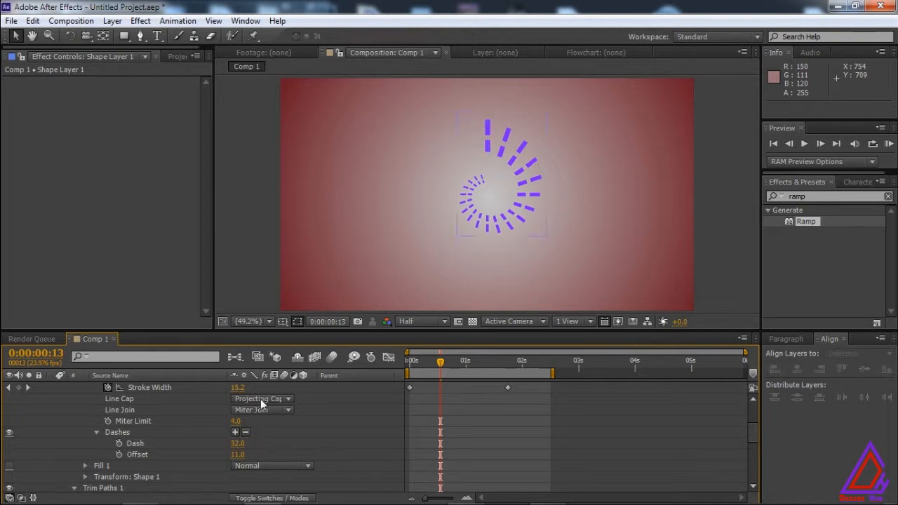
key(KP_0)
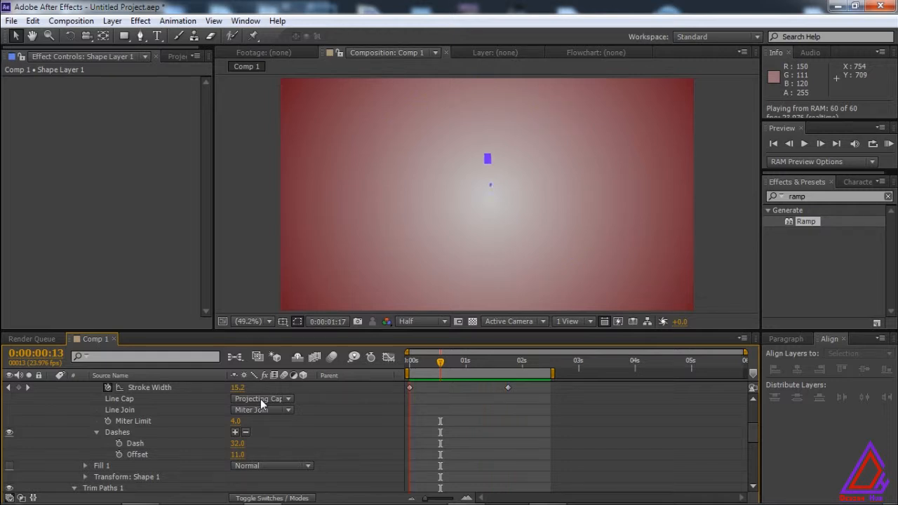
key(space)
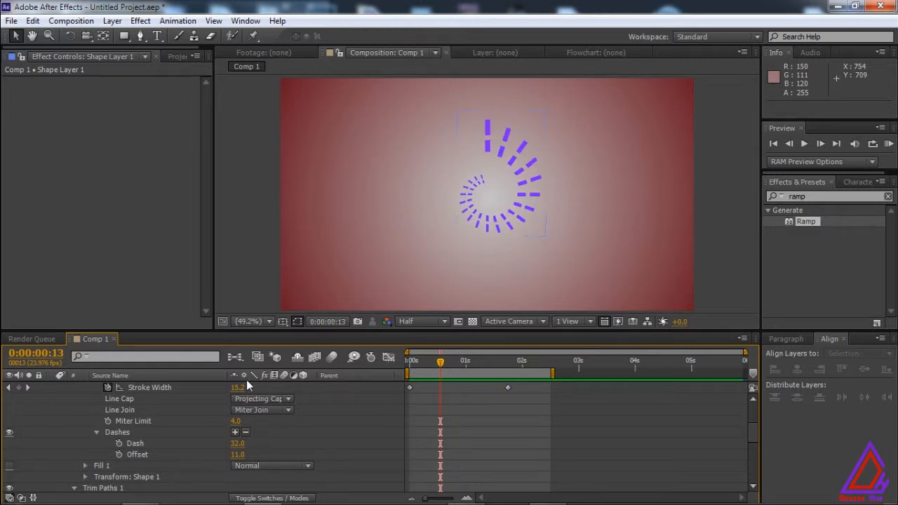
Set the stroke's Dash length to 25.
click(237, 443)
text(25)
key(KP_Enter)
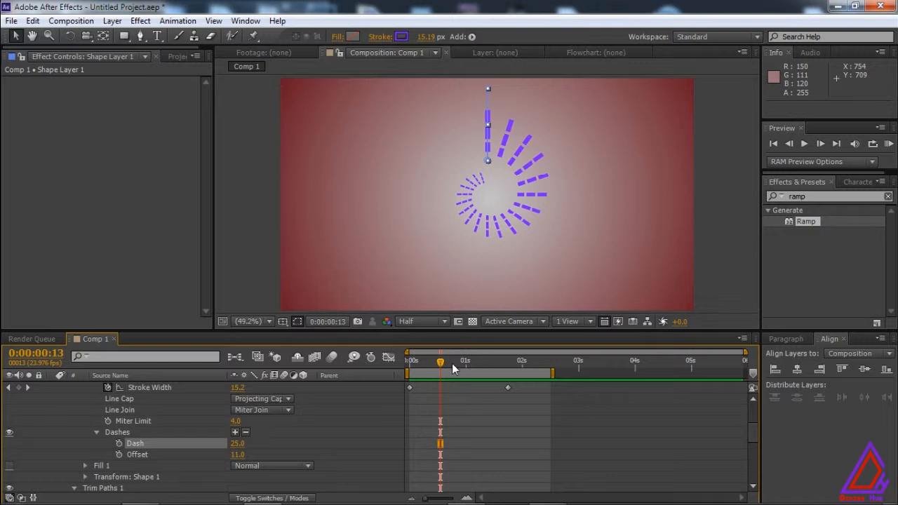
Set the Stroke Width keyframe at 0:00:00:00 to 32 and go to the end keyframe at 0:00:01:18.
drag(442, 364, 410, 362)
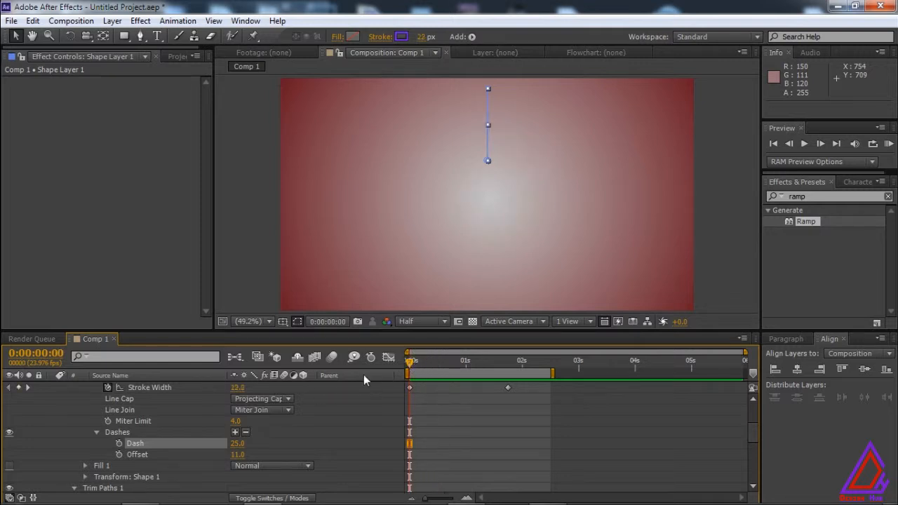
drag(246, 386, 247, 387)
mouse_move(411, 362)
mouse_down()
mouse_move(518, 373)
mouse_move(399, 374)
mouse_move(408, 396)
mouse_up()
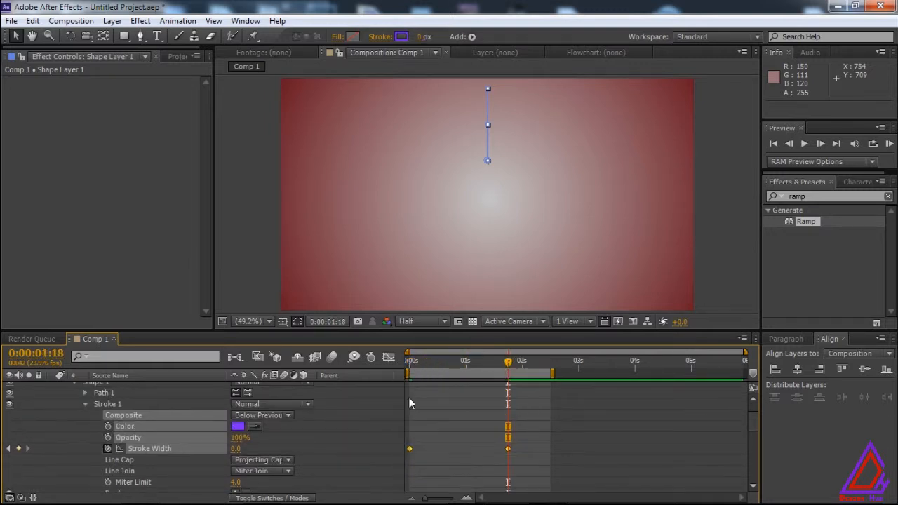
Apply Easy Ease to both Stroke Width keyframes.
right_click(407, 449)
mouse_move(552, 445)
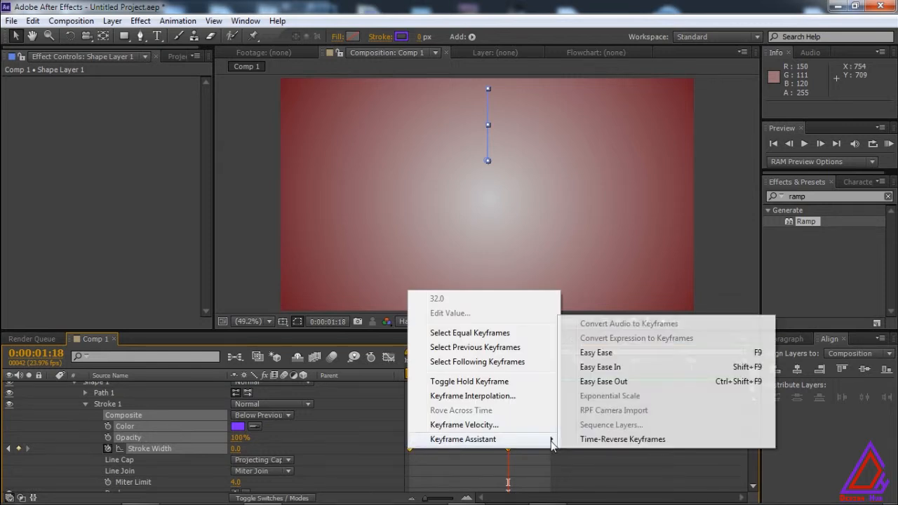
click(614, 353)
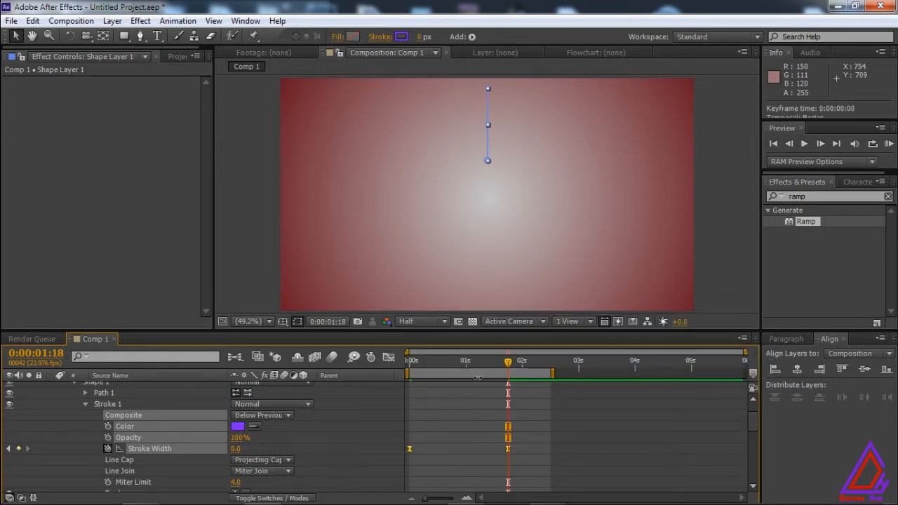
Try a longer outgoing ease on the first Stroke Width keyframe's speed curve and preview the animation.
click(388, 357)
drag(521, 412, 495, 383)
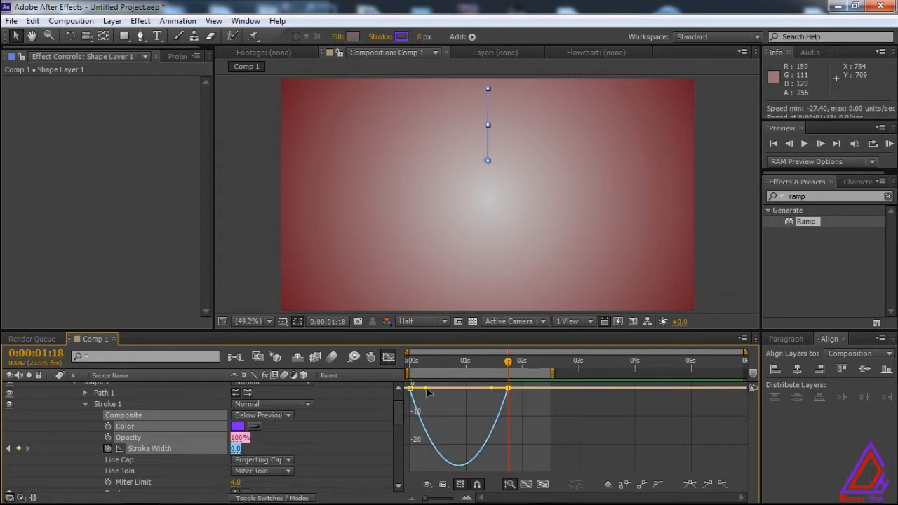
drag(424, 386, 464, 390)
click(388, 357)
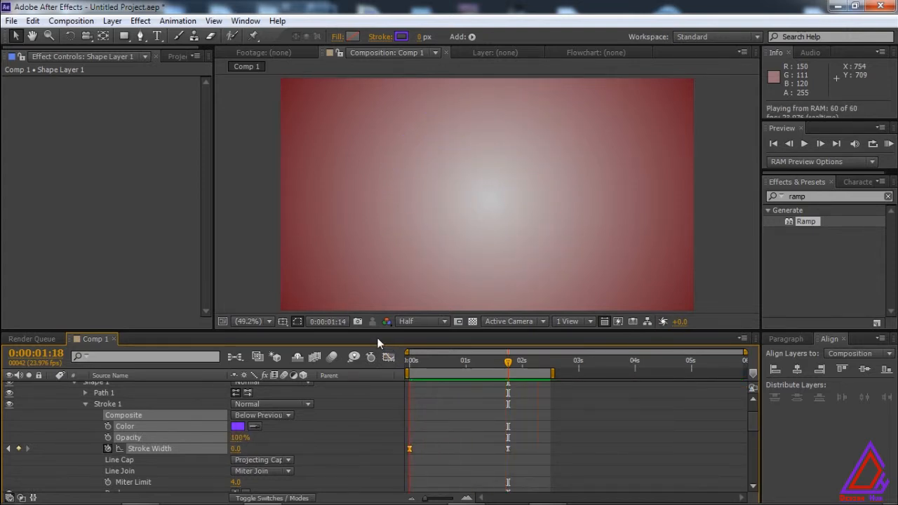
key(space)
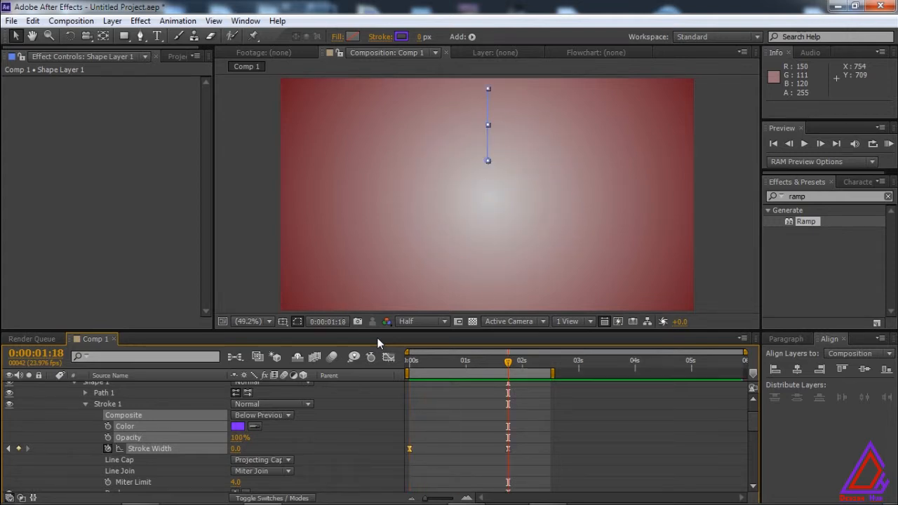
Reshape the Stroke Width speed curve with a short ease at the first keyframe and a long ease into the last, and preview it.
click(384, 359)
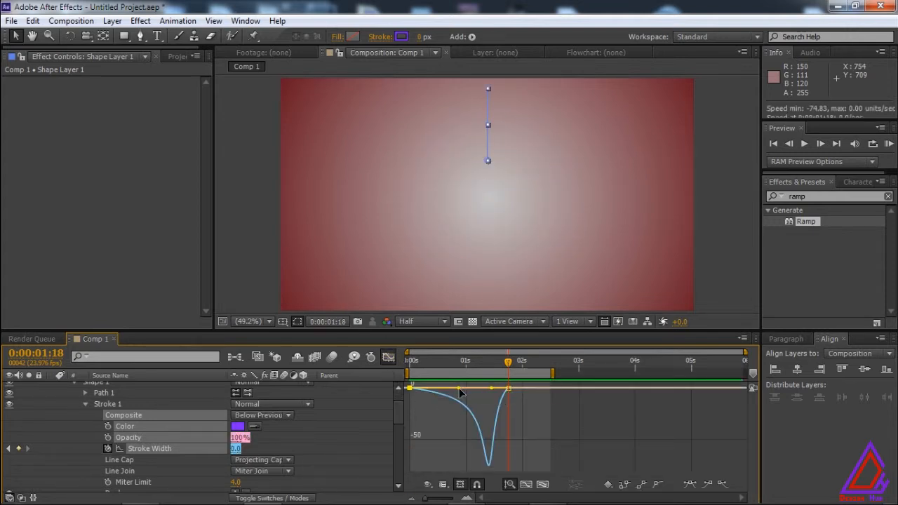
drag(459, 390, 418, 388)
drag(489, 389, 456, 389)
key(KP_0)
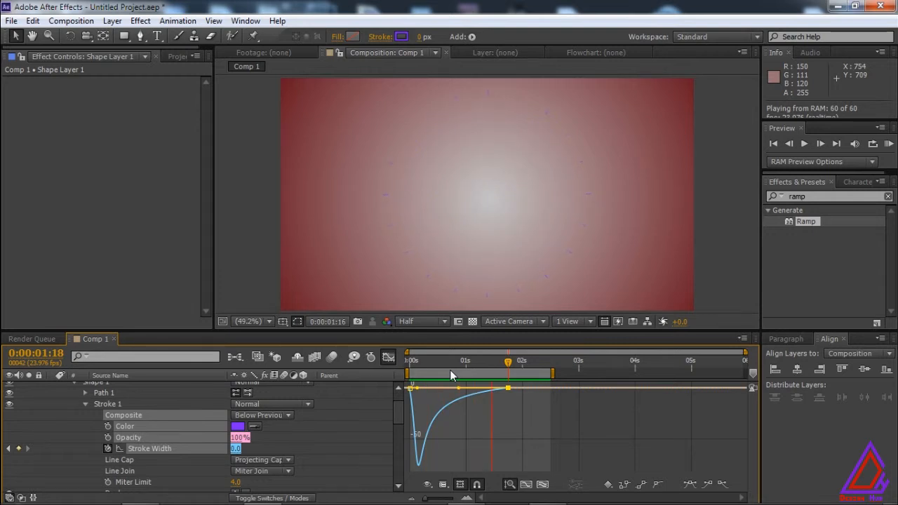
key(space)
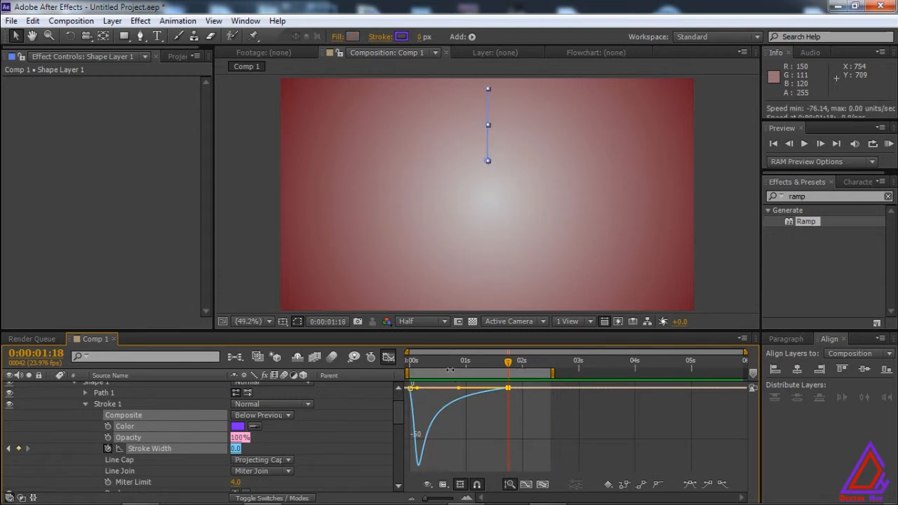
click(388, 357)
Add Color and Opacity keyframes to Stroke 1 at 0:00:01:18 and at 0:00:00:00.
click(108, 426)
click(108, 437)
drag(505, 362, 414, 355)
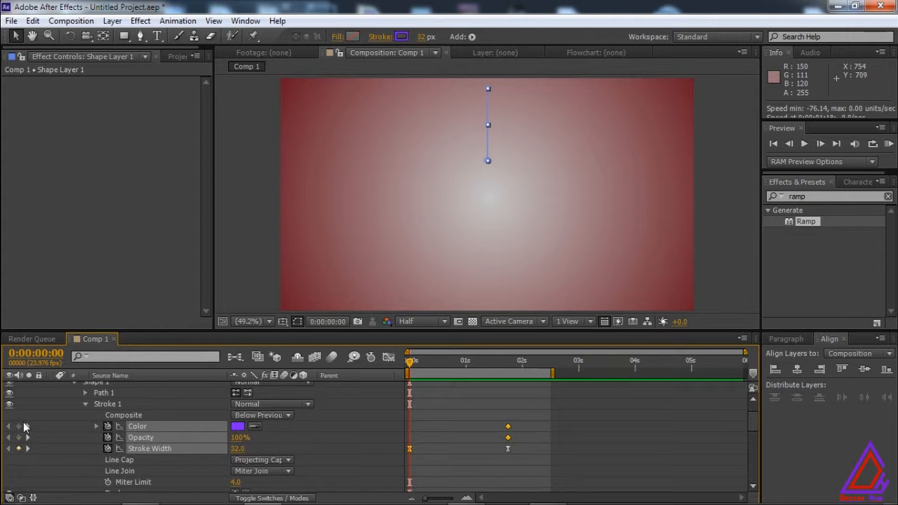
Set the stroke's Color keyframe at 0:00:00:00 to bright green and preview the animation.
click(237, 426)
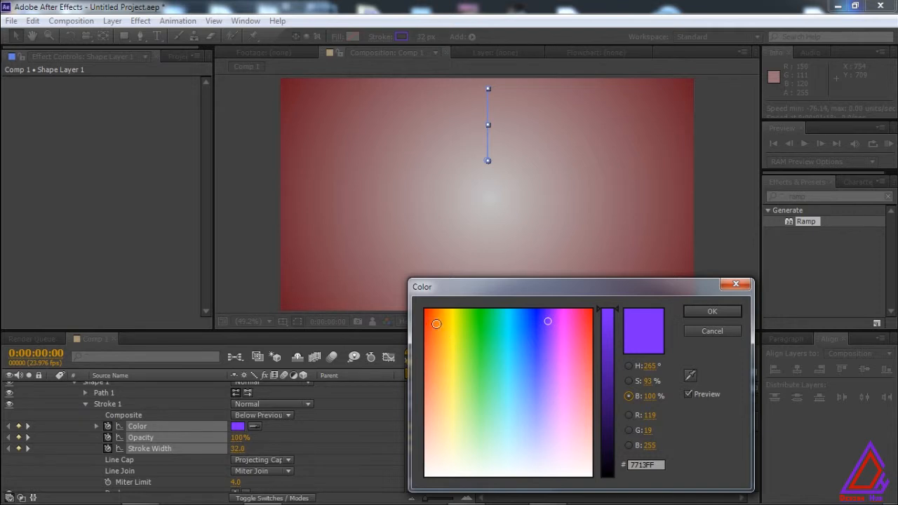
click(473, 325)
click(708, 311)
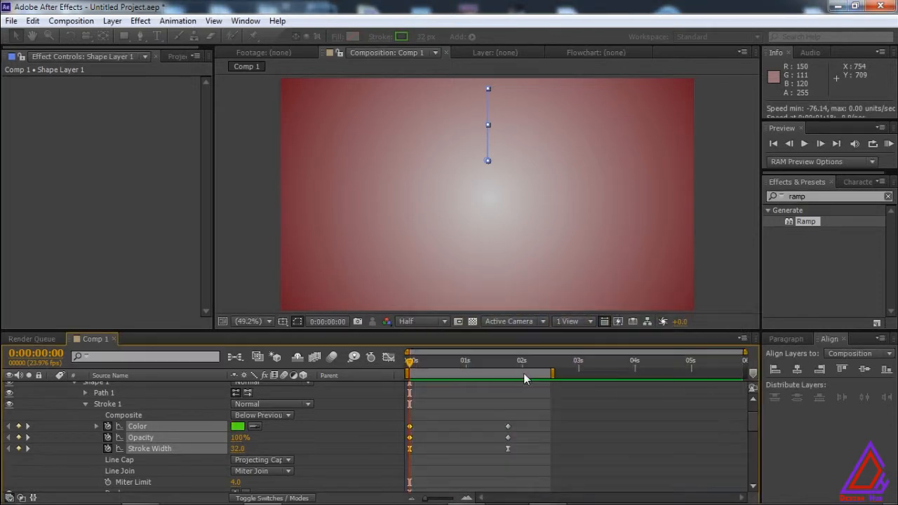
key(KP_0)
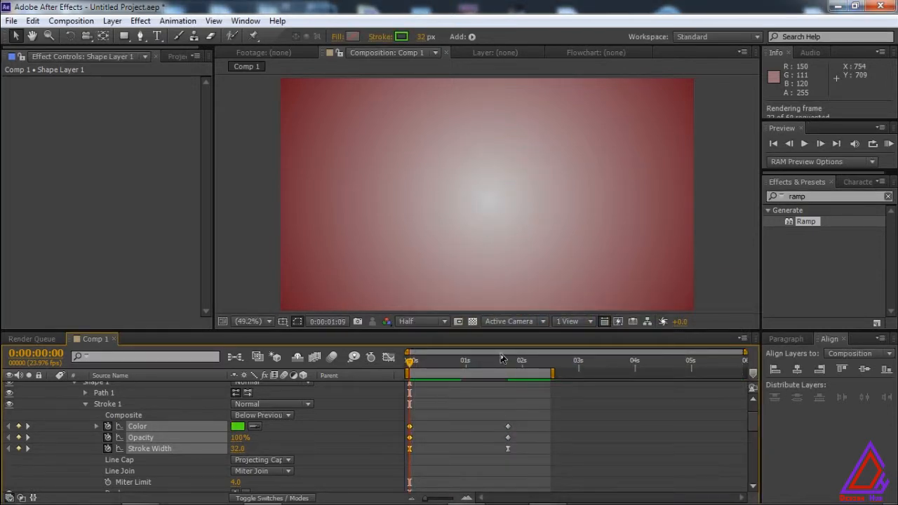
key(space)
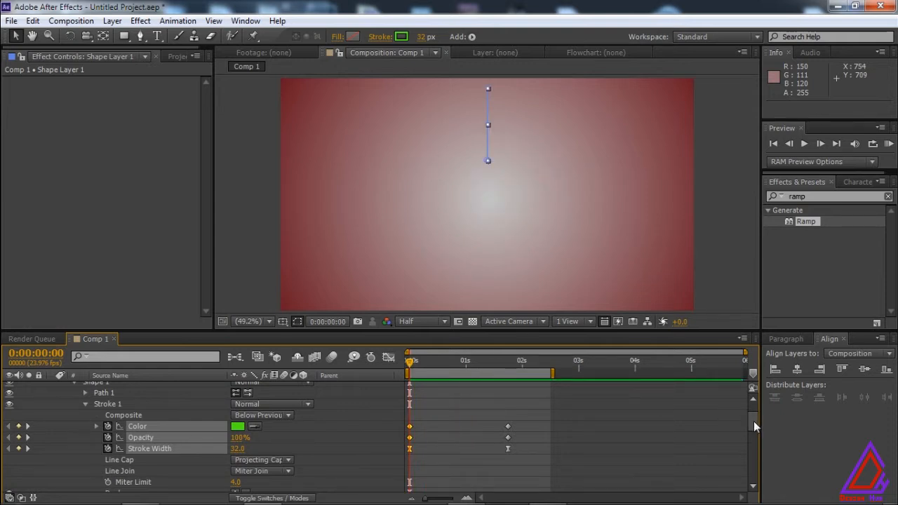
Darken the stroke's Color keyframe at 0:00:00:00 to dark green 1D5208 and preview the animation.
drag(753, 420, 754, 423)
click(237, 423)
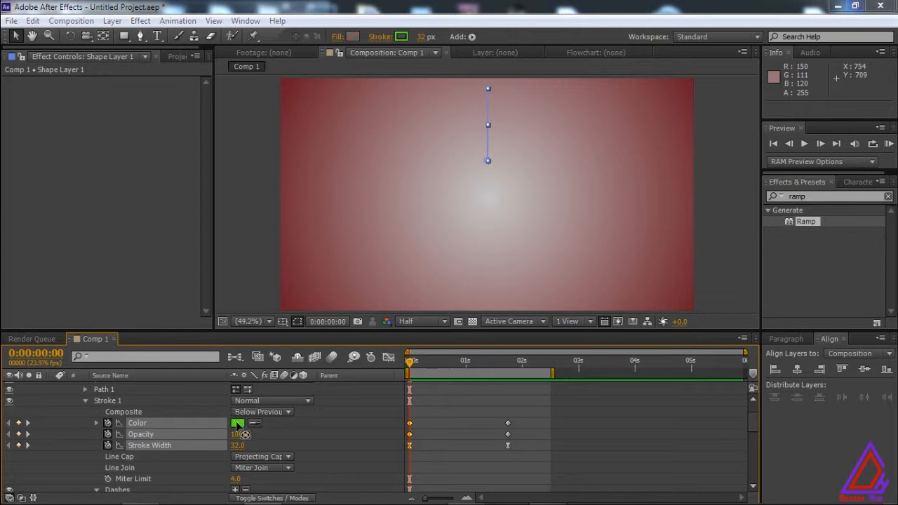
click(607, 422)
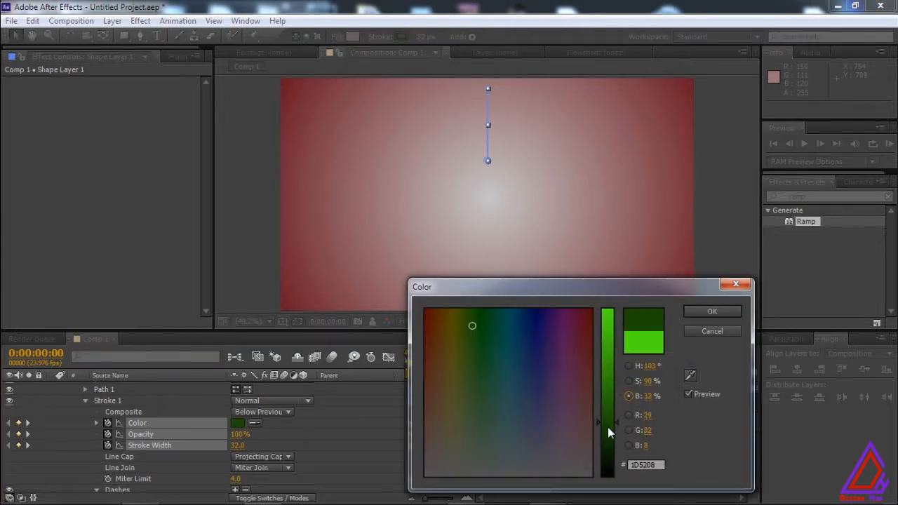
click(712, 312)
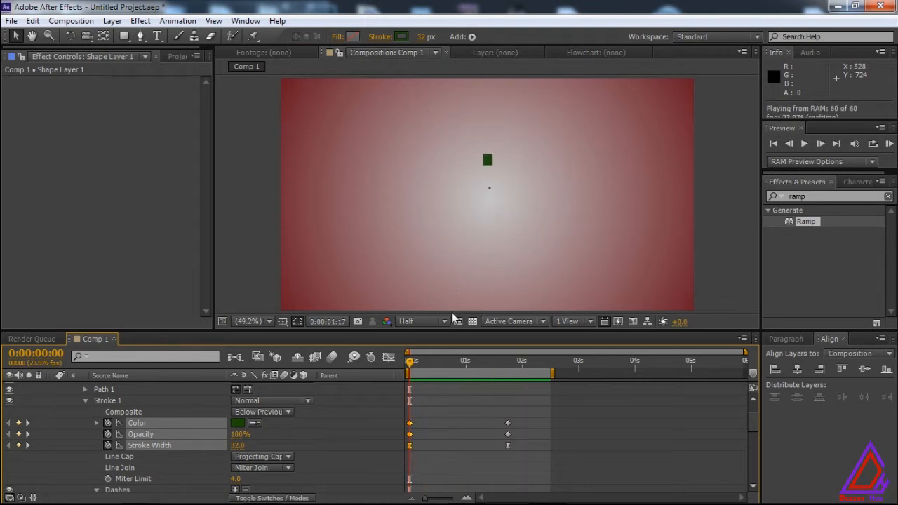
key(space)
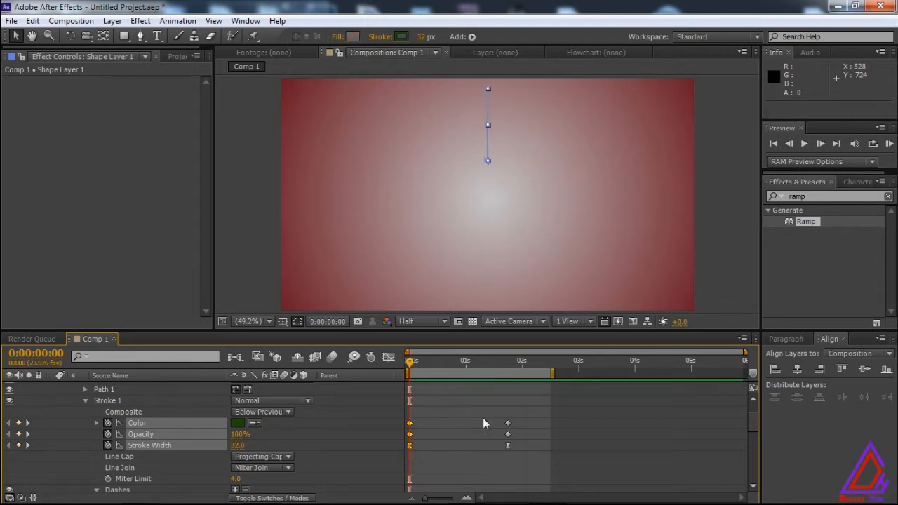
Start animating the shape layer's Transform Rotation with a keyframe at 0:00:00:00 and go to 0:00:01:10.
drag(748, 423, 752, 482)
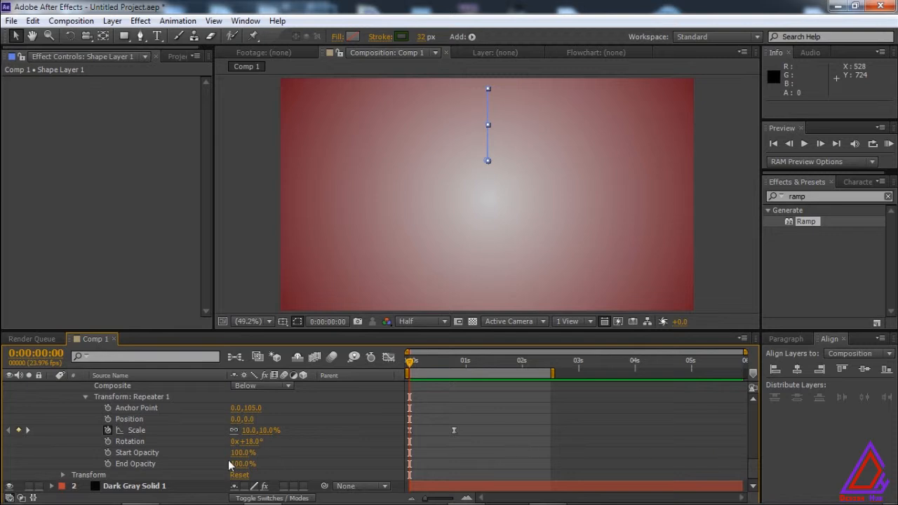
click(63, 476)
scroll(62, 479, down, 2)
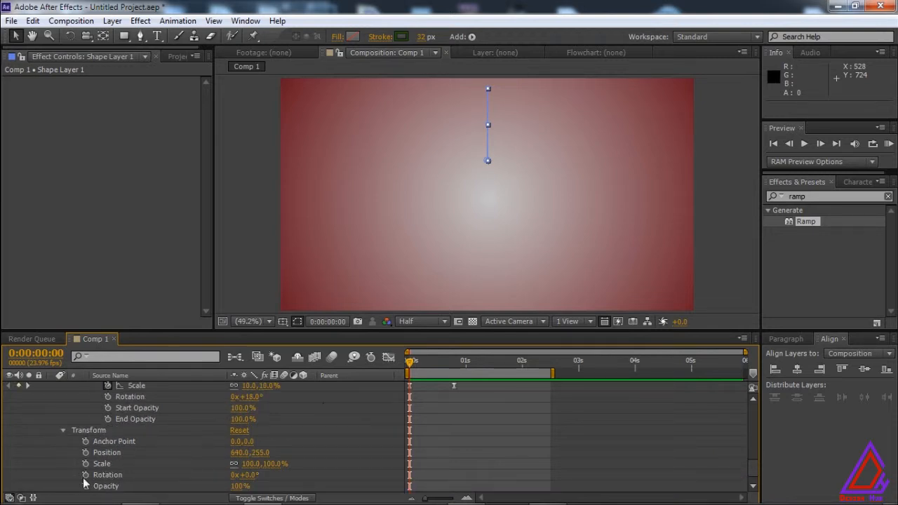
click(84, 476)
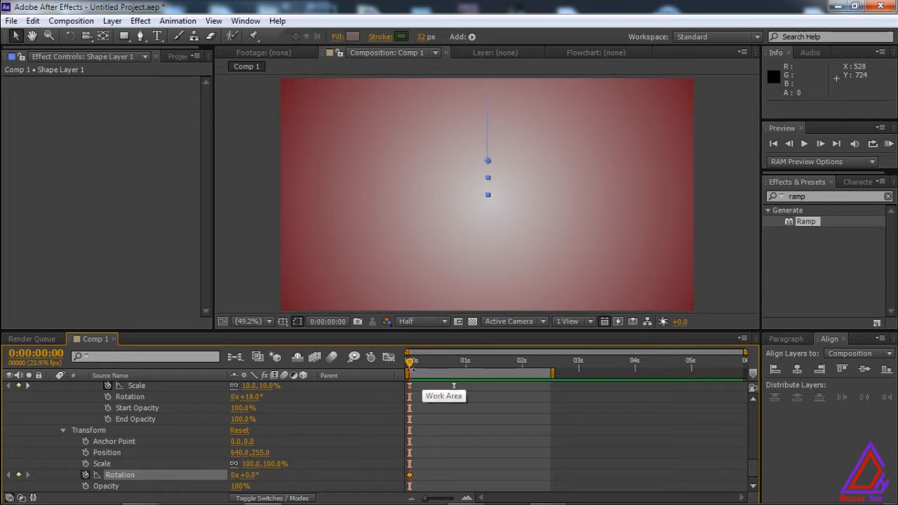
drag(410, 365, 489, 364)
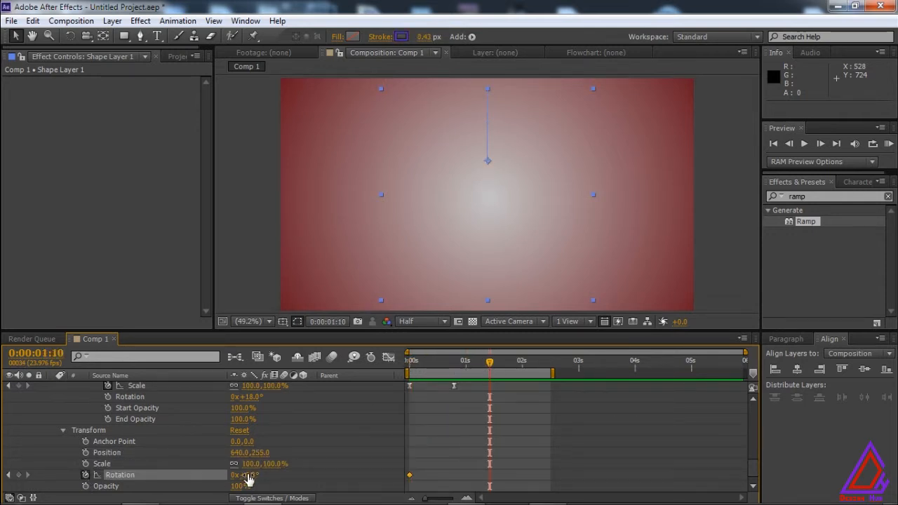
Try a layer Rotation of 45° at 0:00:01:10 and preview the animation.
click(245, 475)
key(Return)
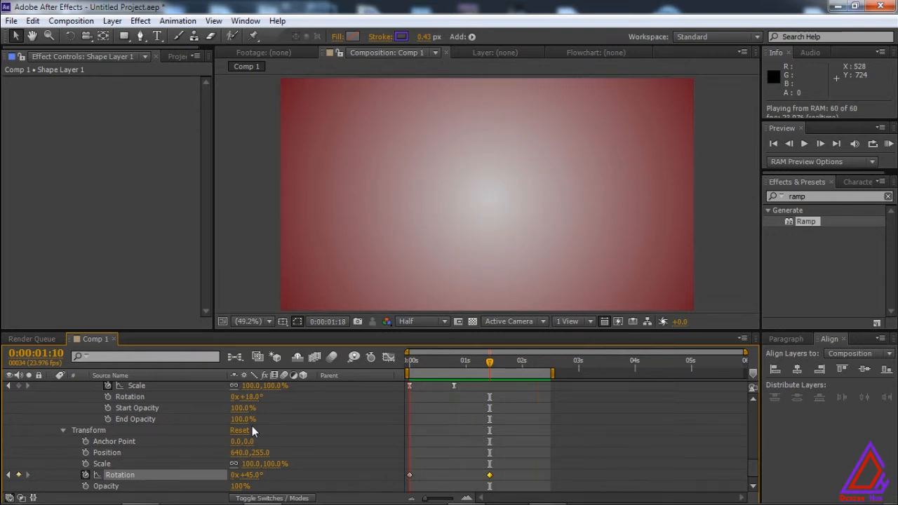
key(space)
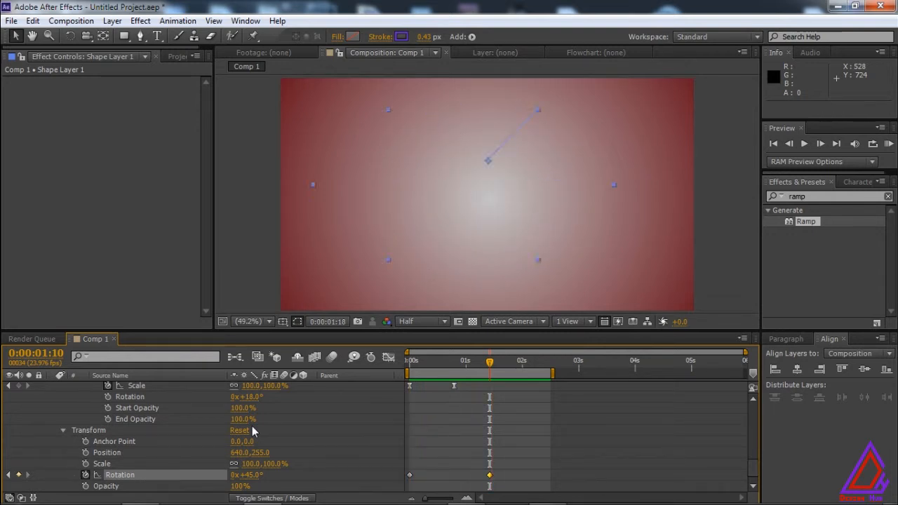
Try a layer Rotation of 90° at 0:00:01:10 and preview the animation.
click(247, 475)
text(90)
key(Return)
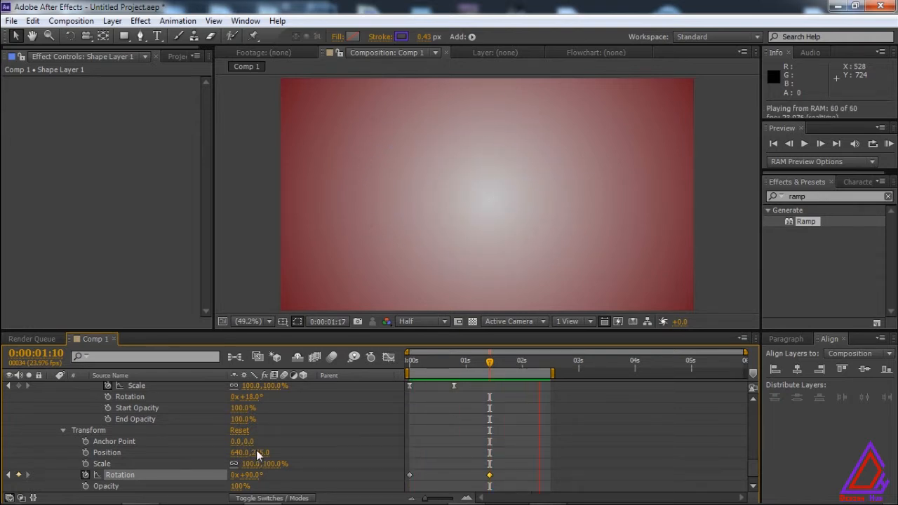
key(space)
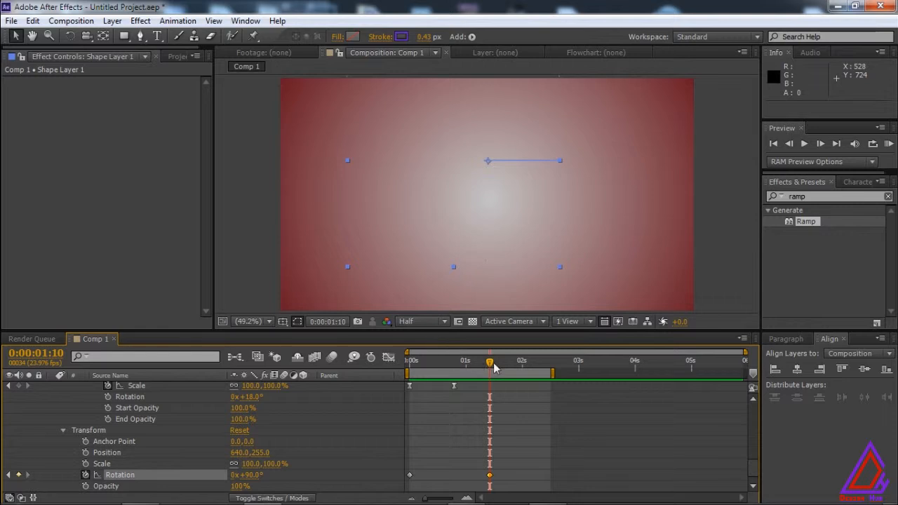
Activate the Pan Behind tool, set the layer's Rotation keyframe at 0:00:01:10 to 0°, and preview the animation.
drag(489, 363, 397, 365)
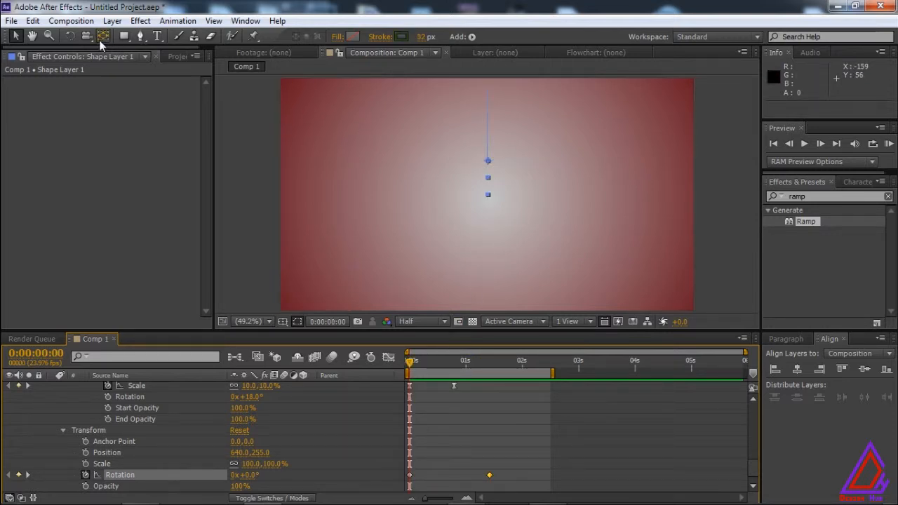
key(Return)
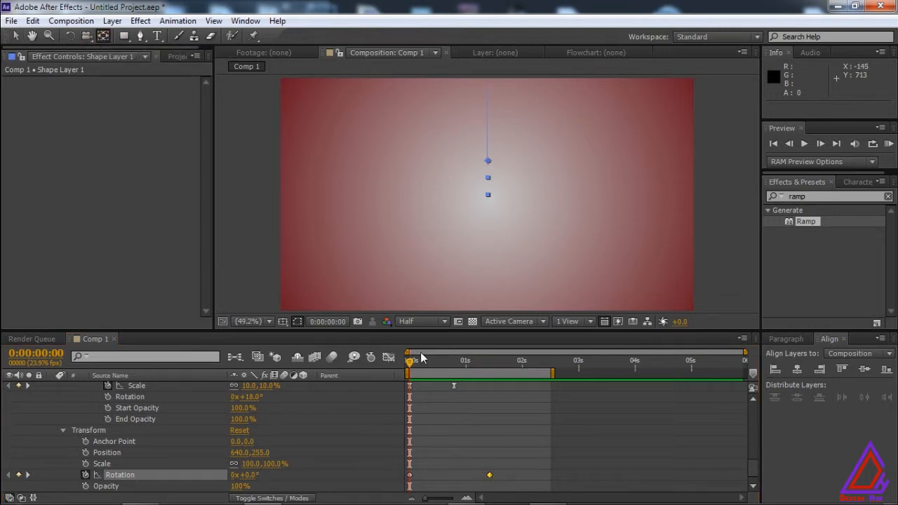
drag(408, 365, 493, 363)
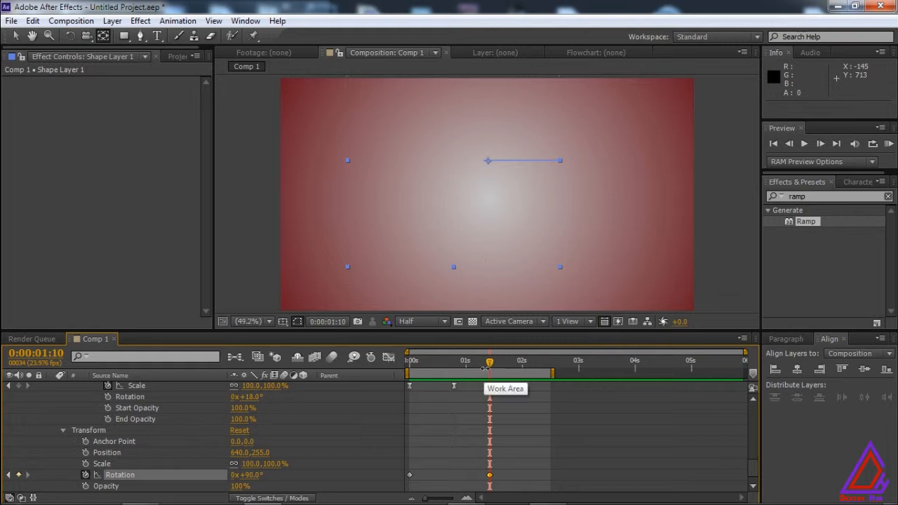
click(254, 475)
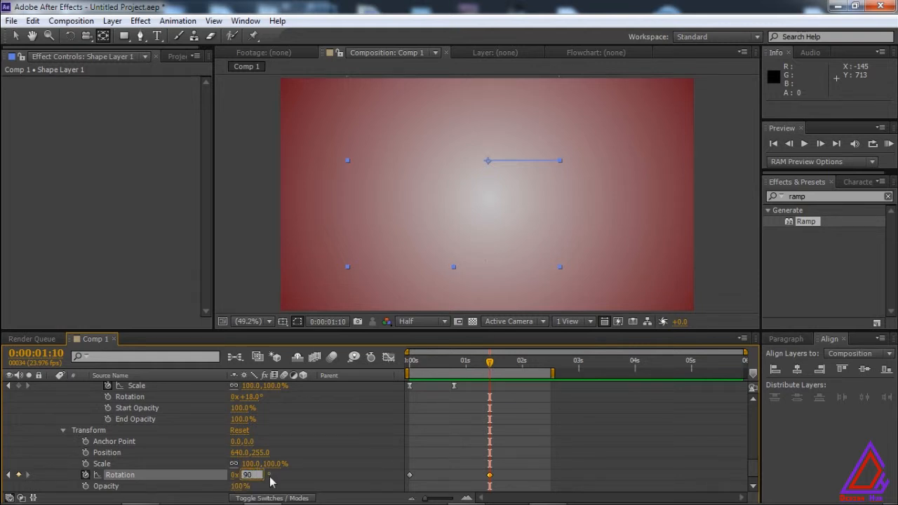
key(Return)
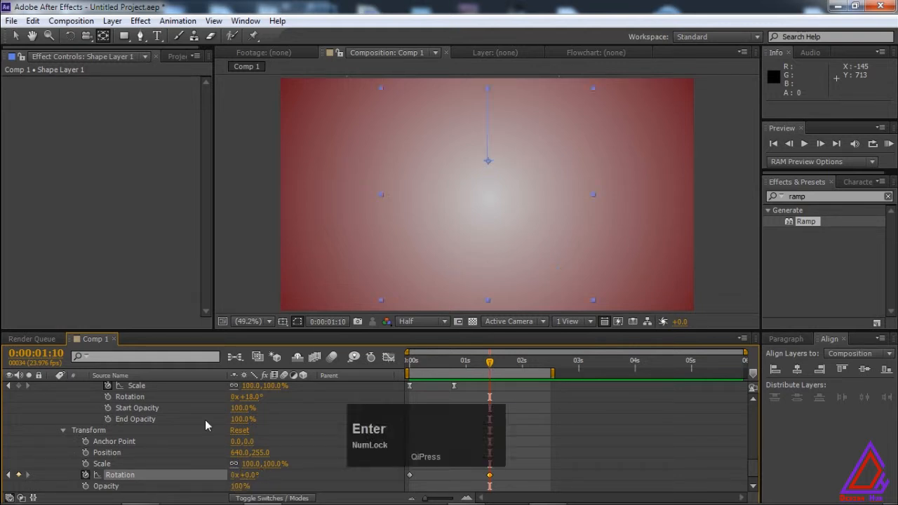
scroll(754, 470, up, 6)
key(KP_0)
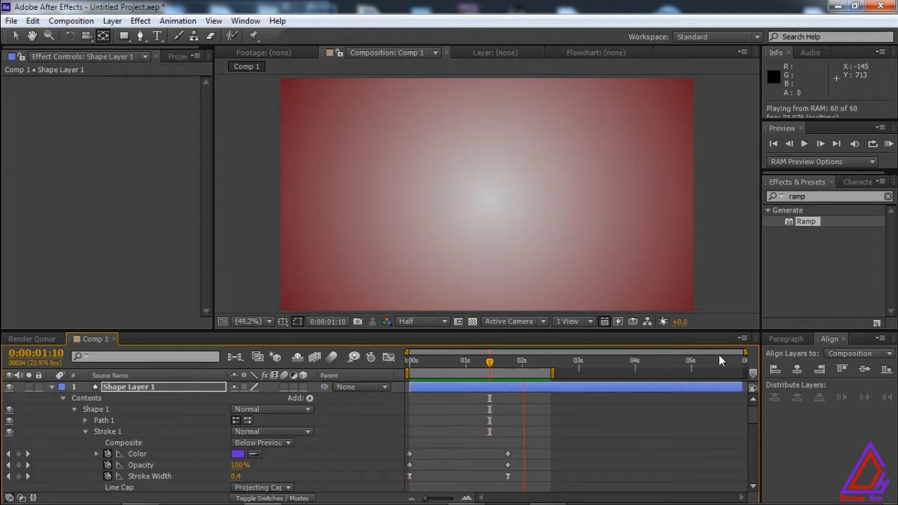
key(space)
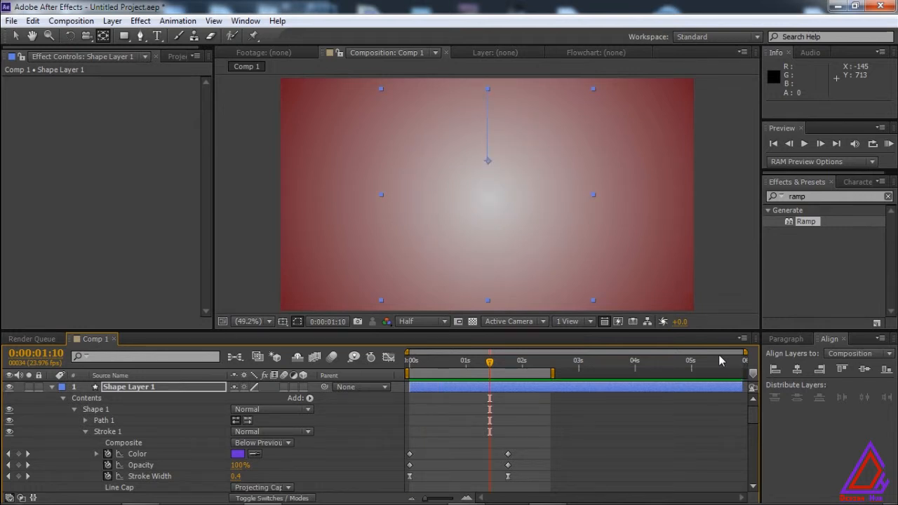
Pre-compose Shape Layer 1 as Shape Layer 1 Comp 1, moving all attributes into the new composition.
click(51, 386)
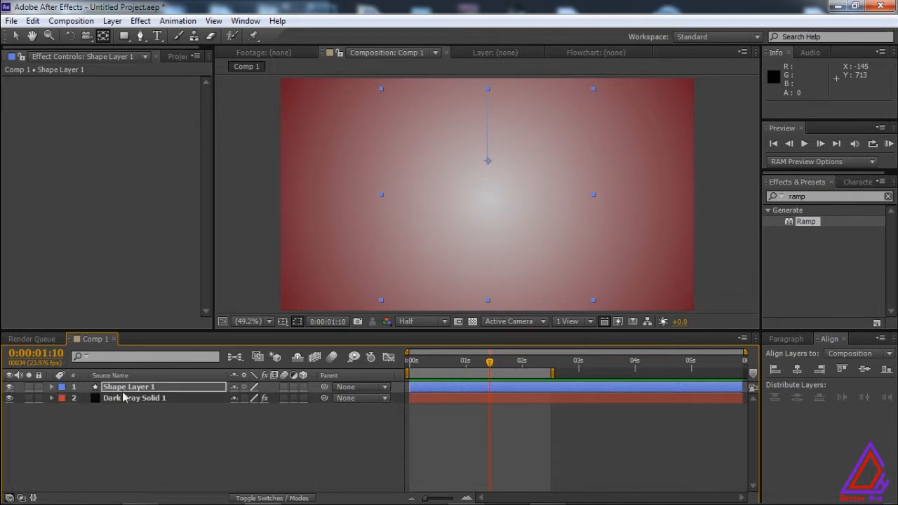
click(145, 387)
right_click(147, 390)
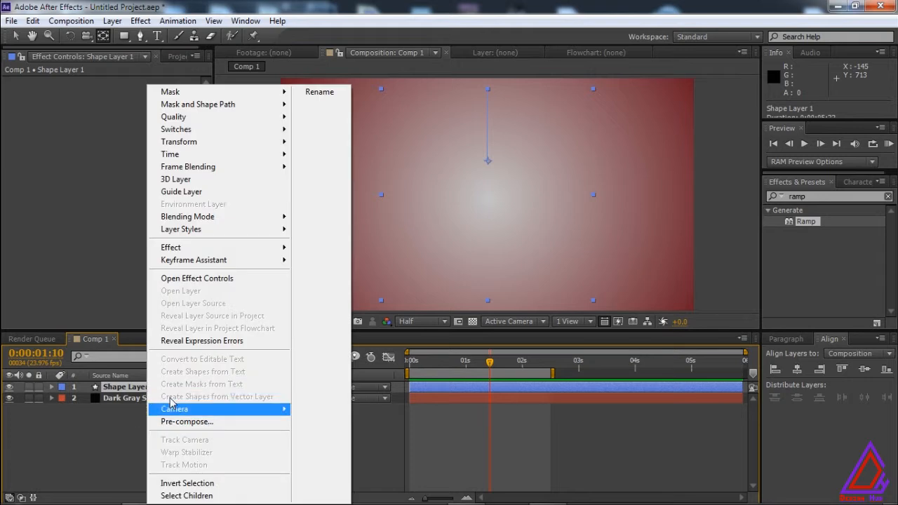
click(190, 424)
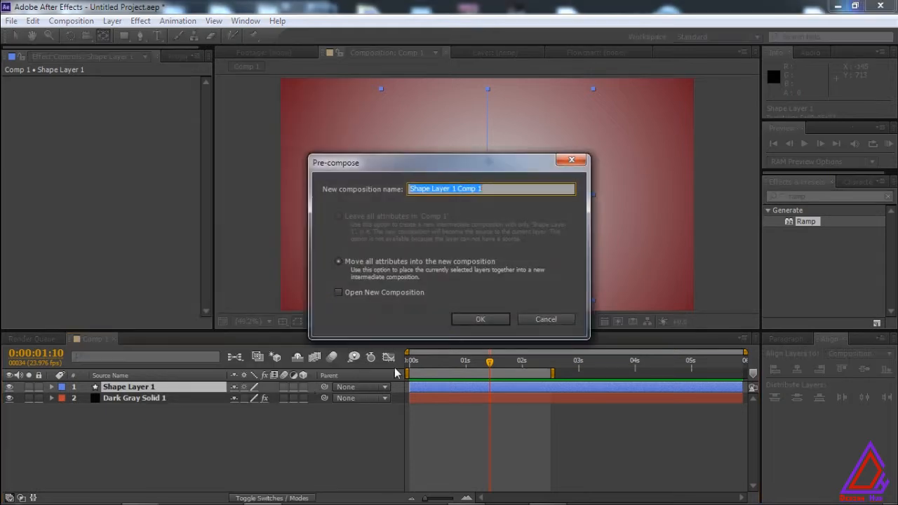
click(470, 319)
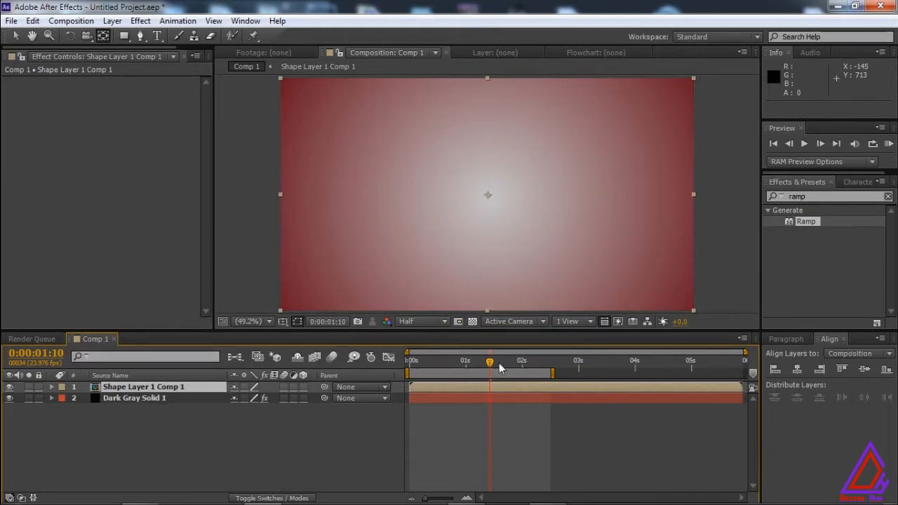
Duplicate Shape Layer 1 Comp 1 at 0:00:00:00, activate the Selection tool, and shift the top copy slightly later in time.
drag(490, 367, 410, 363)
click(123, 387)
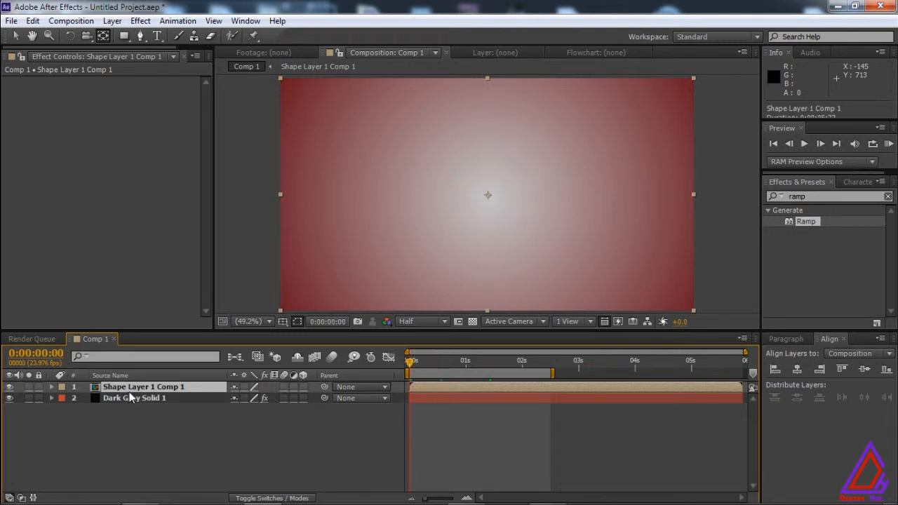
key(ctrl+d)
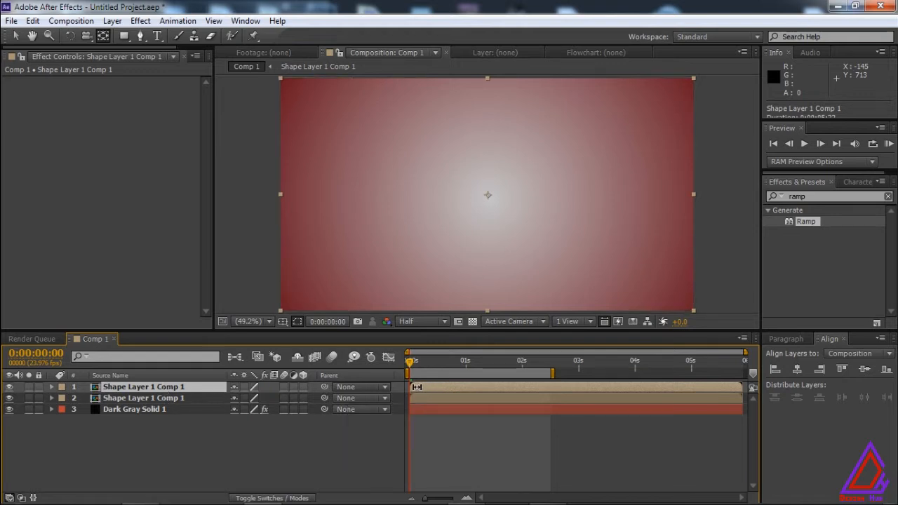
drag(418, 388, 185, 387)
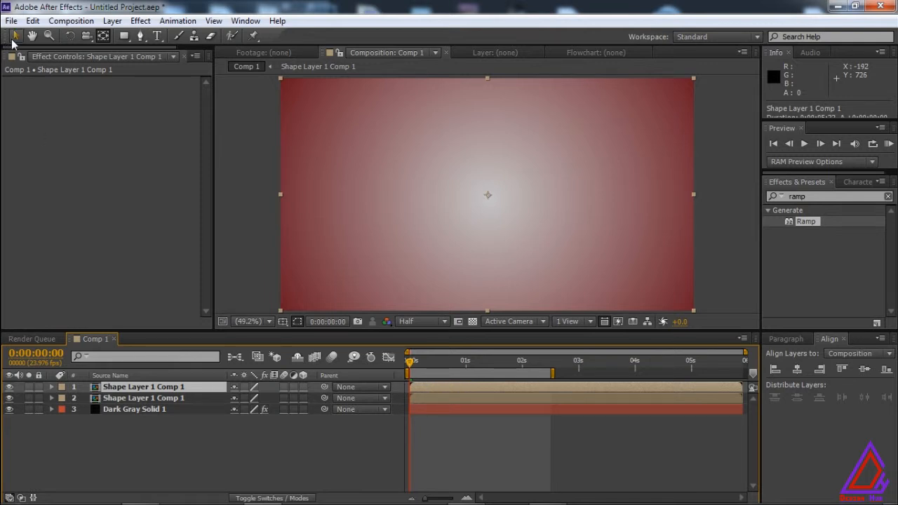
drag(430, 387, 435, 387)
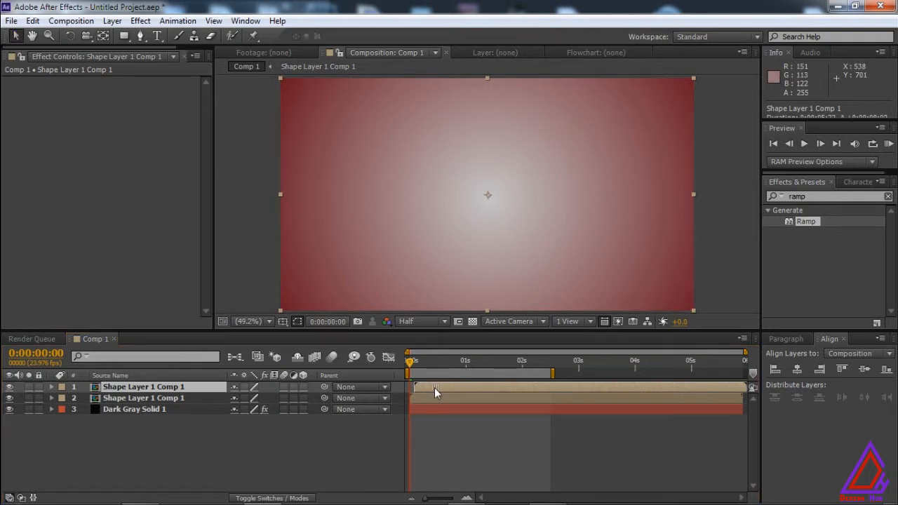
Go to 0:00:00:06, move the lower Shape Layer 1 Comp 1 left of the frame's centre, and preview the animation.
drag(506, 239, 504, 237)
click(503, 236)
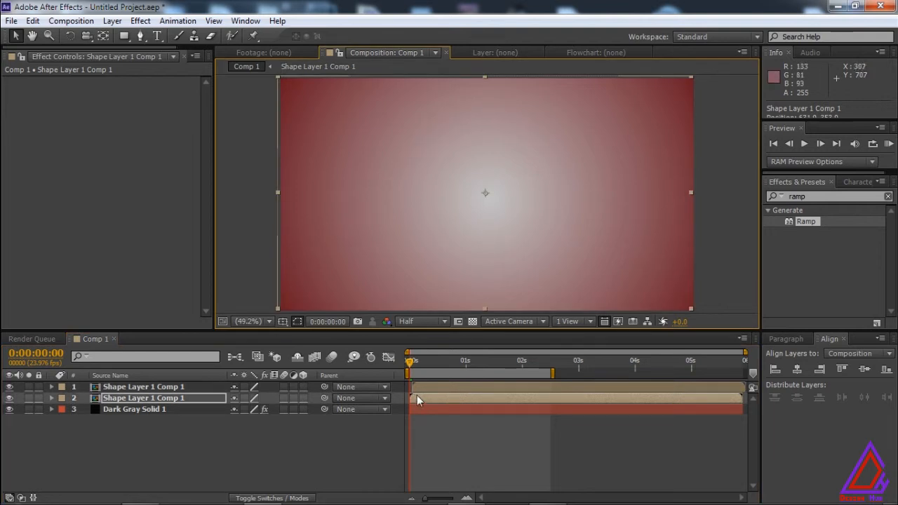
drag(410, 360, 423, 362)
drag(482, 160, 367, 182)
key(KP_0)
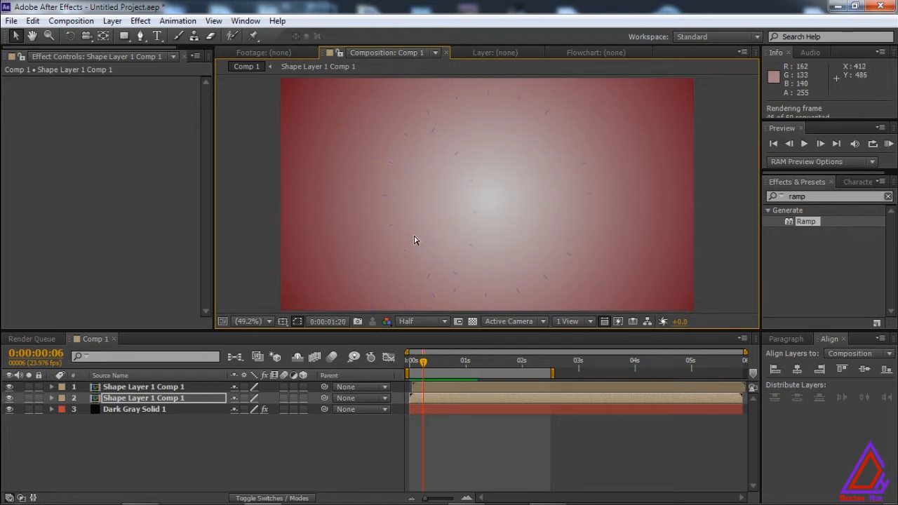
key(space)
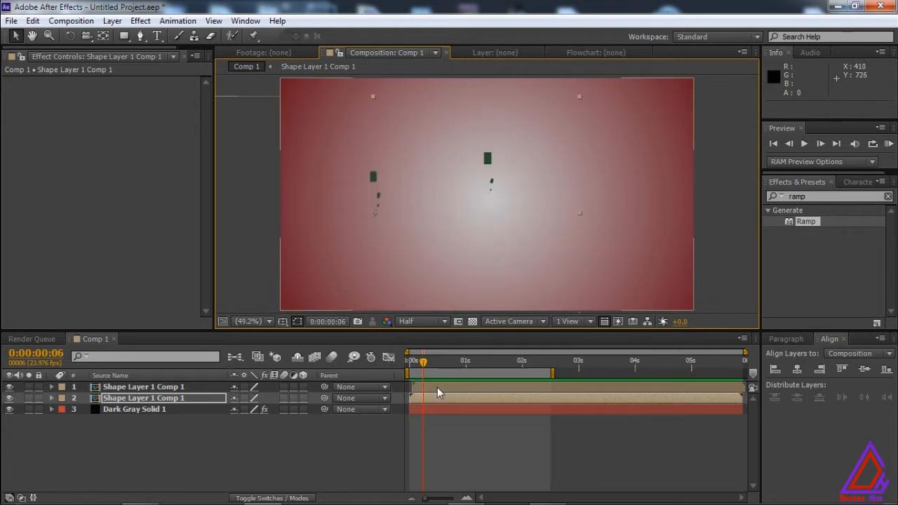
Set the top Shape Layer 1 Comp 1 copy's Scale to 72% and preview the animation.
click(438, 388)
key(s)
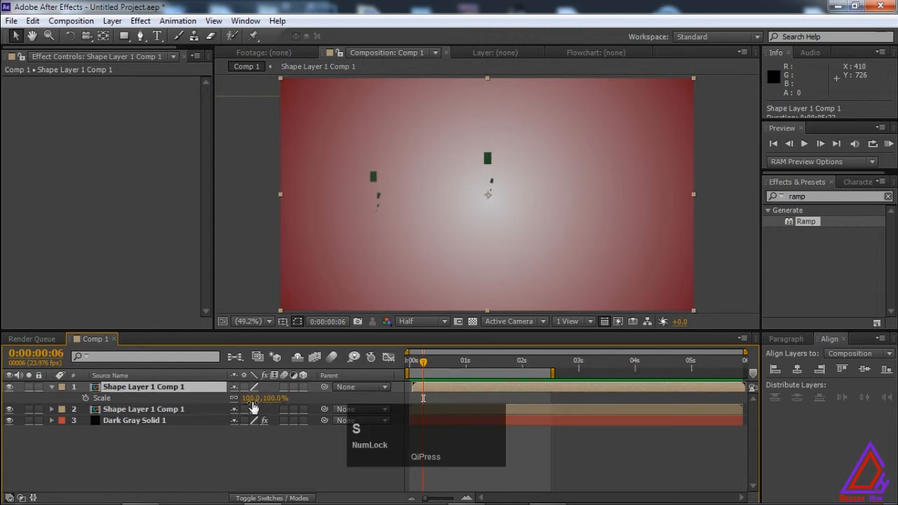
drag(240, 400, 236, 400)
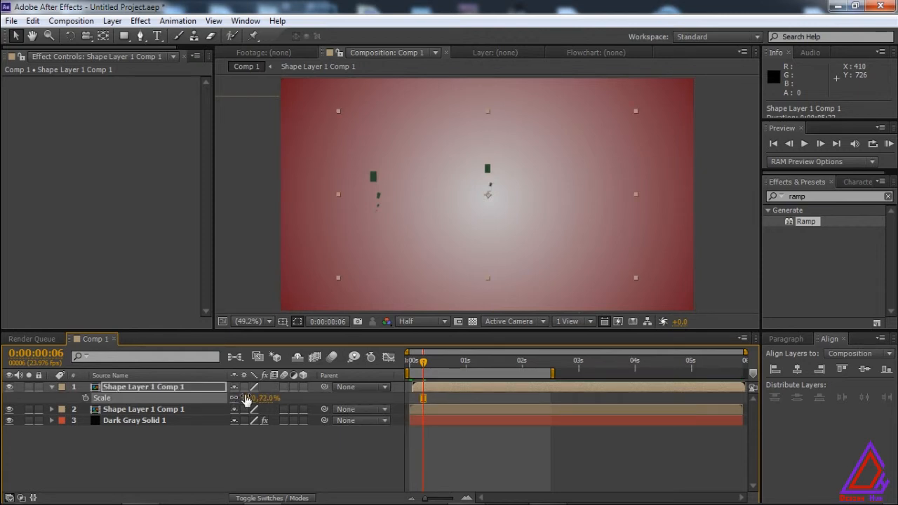
key(space)
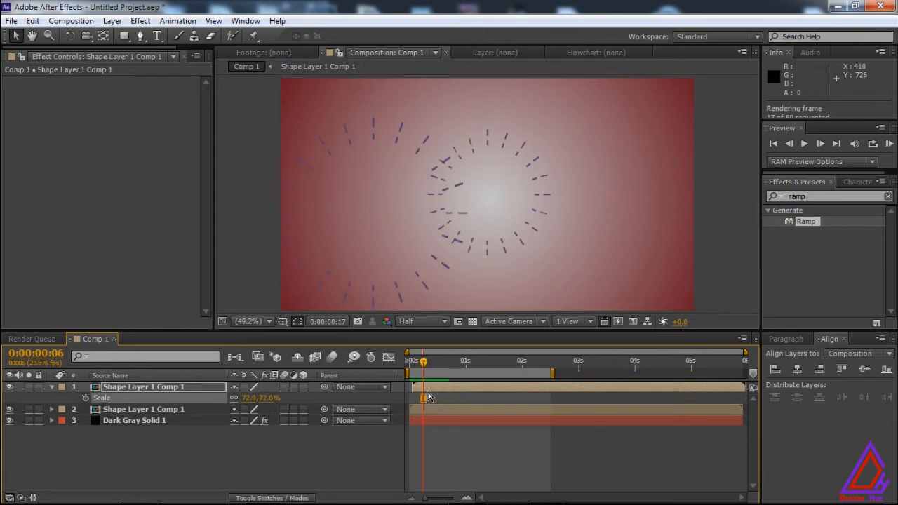
key(space)
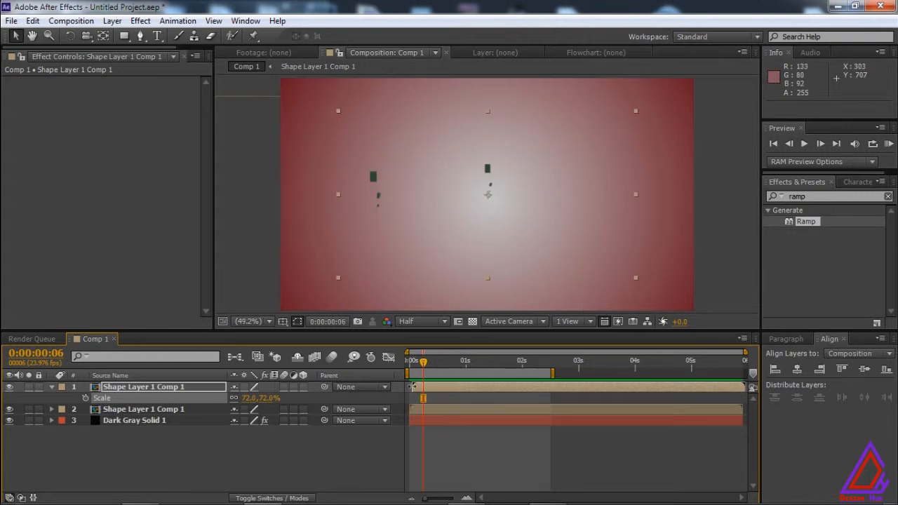
Set the lower Shape Layer 1 Comp 1's Position to 967.1, 459.9.
click(175, 411)
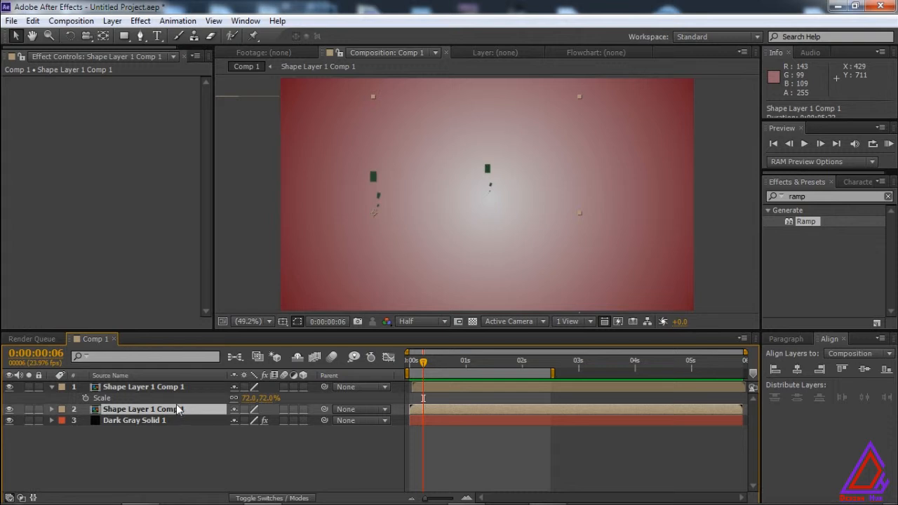
key(p)
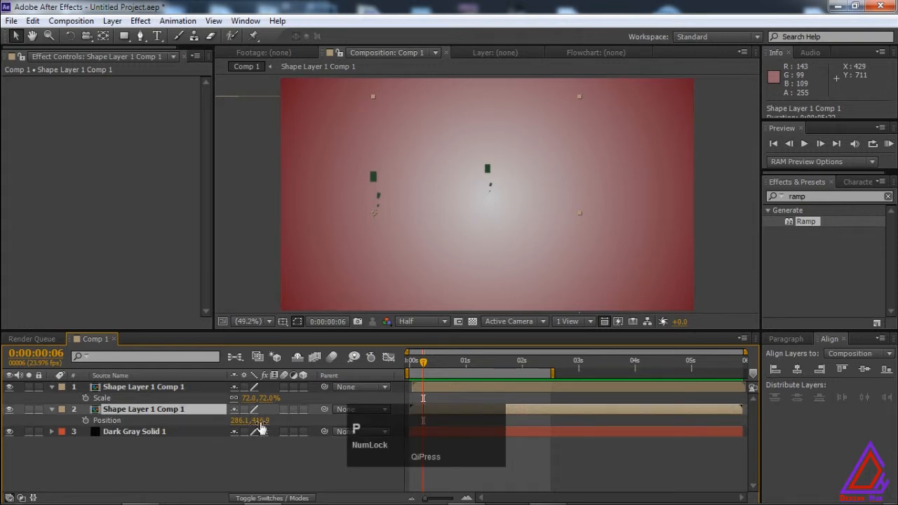
drag(261, 428, 316, 419)
drag(255, 426, 309, 422)
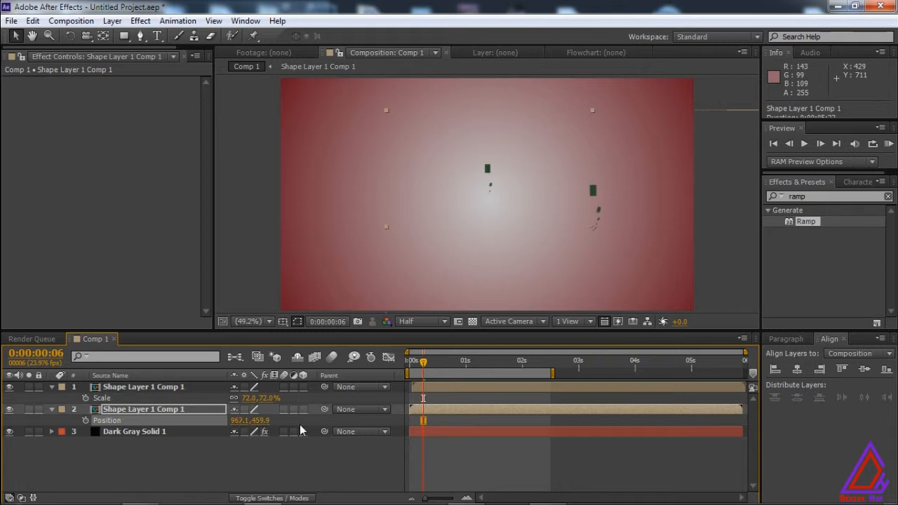
Collapse the revealed properties of both burst layers and switch the layer list from source names to layer names.
click(172, 409)
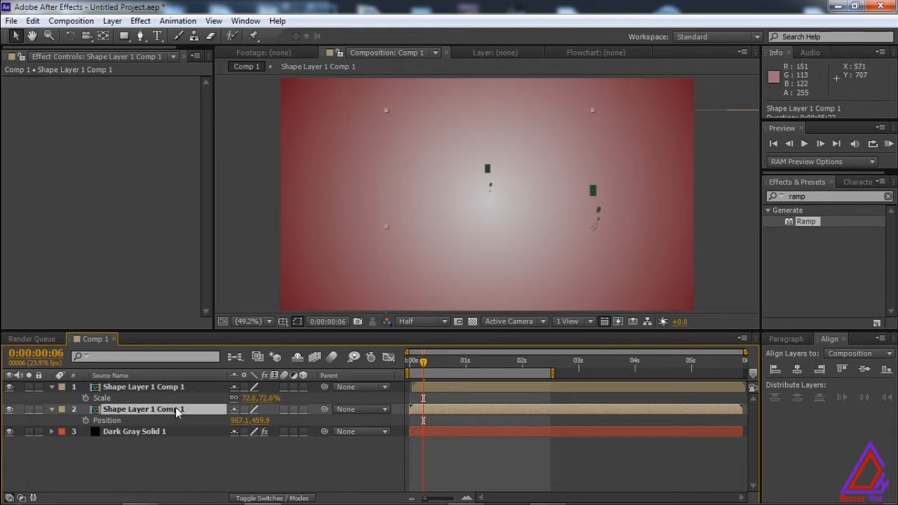
click(52, 409)
click(51, 386)
click(167, 375)
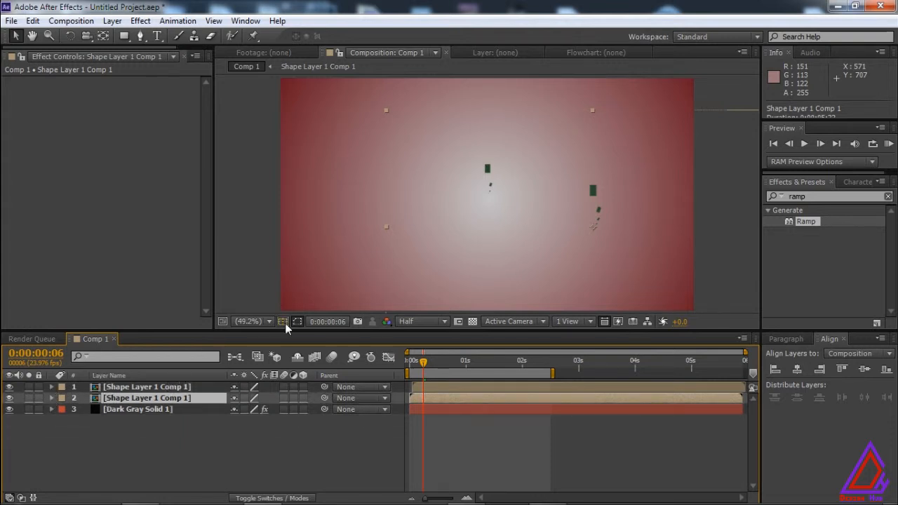
Move the lower burst layer to about 1042, 516 and the top one to about 454, 274, and preview the animation.
drag(596, 196, 618, 214)
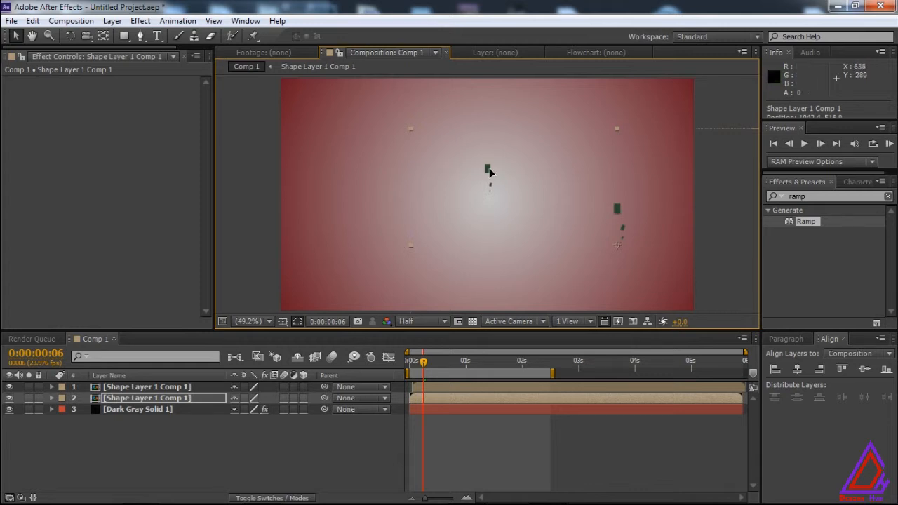
click(143, 387)
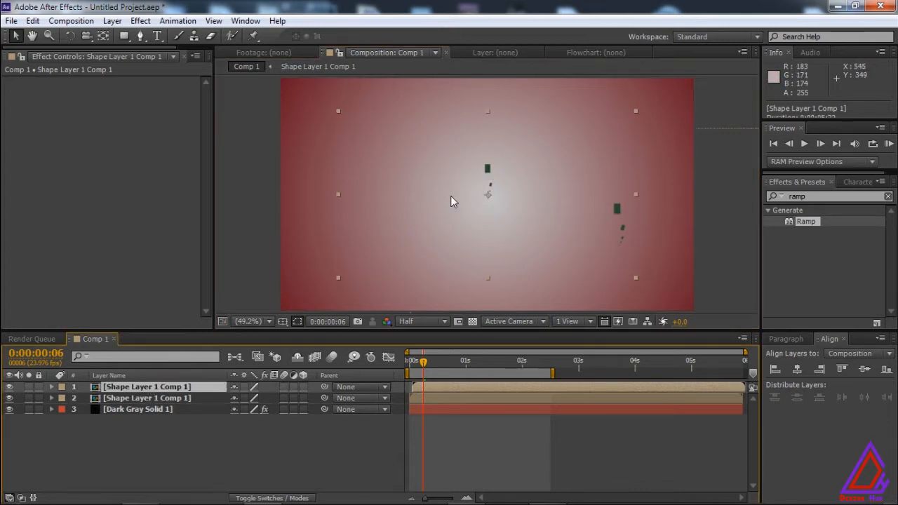
drag(446, 159, 425, 146)
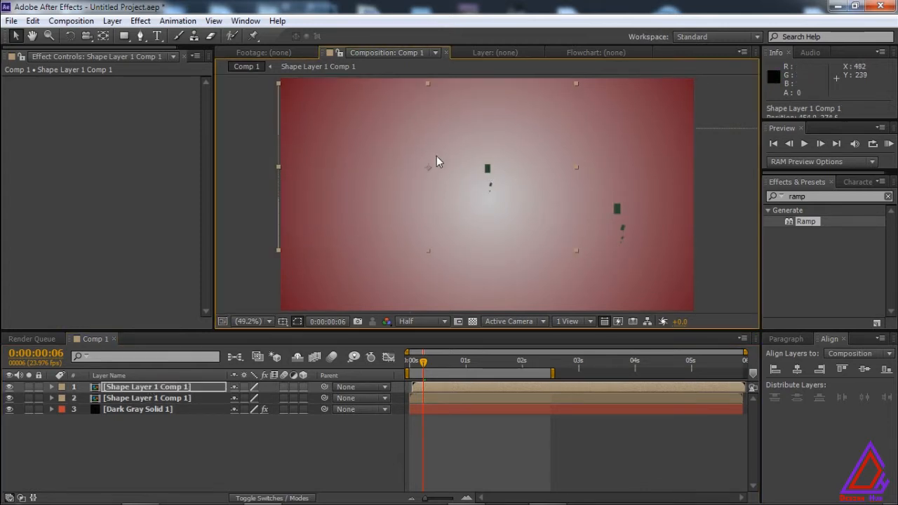
key(KP_0)
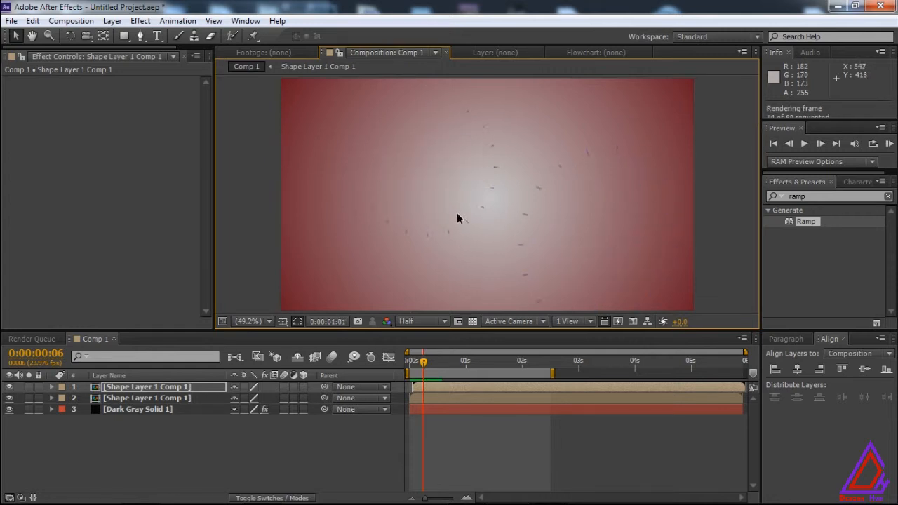
key(space)
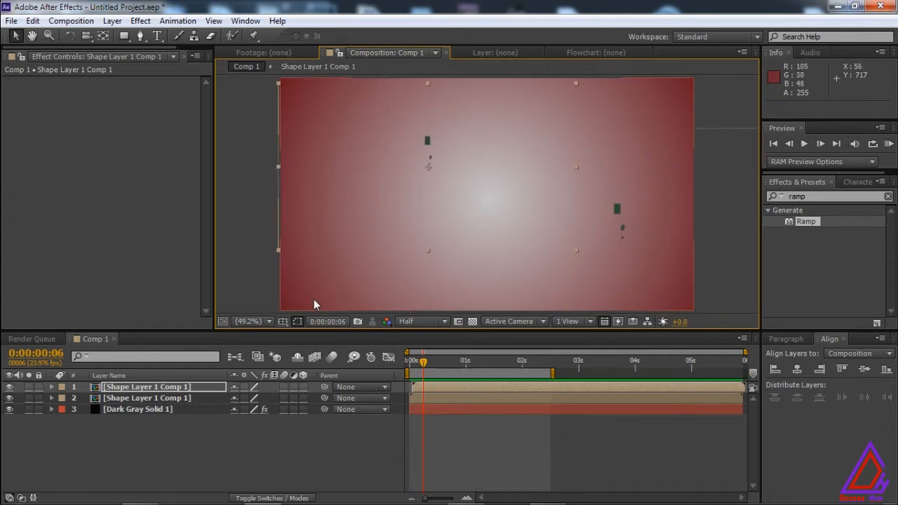
Set the lower Shape Layer 1 Comp 1's Scale to 42%.
click(167, 399)
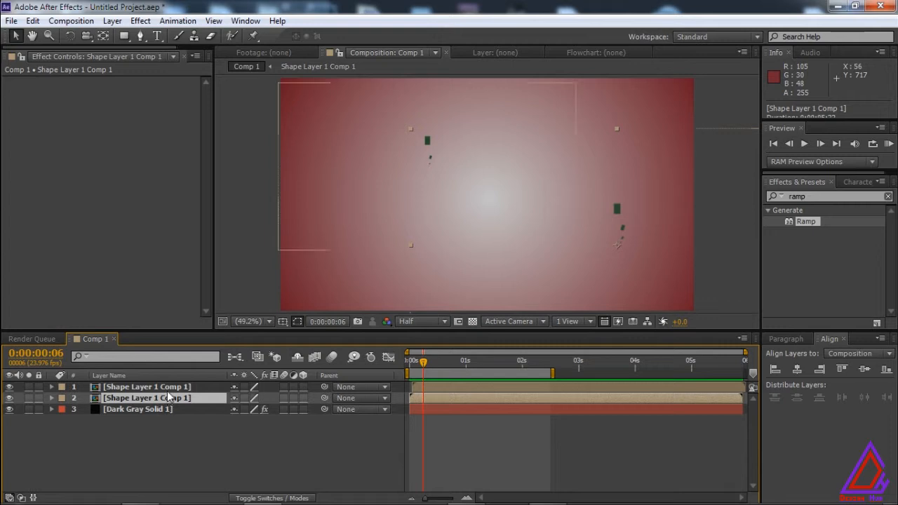
click(170, 388)
click(166, 398)
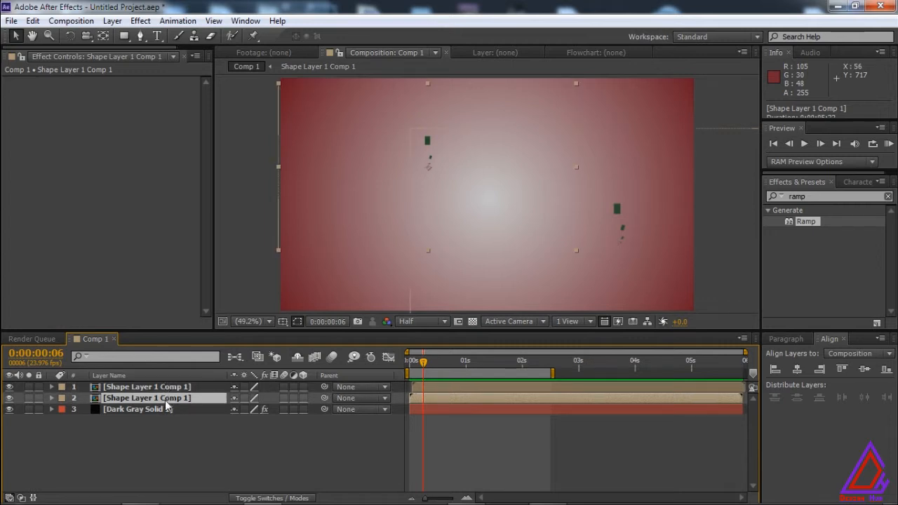
key(s)
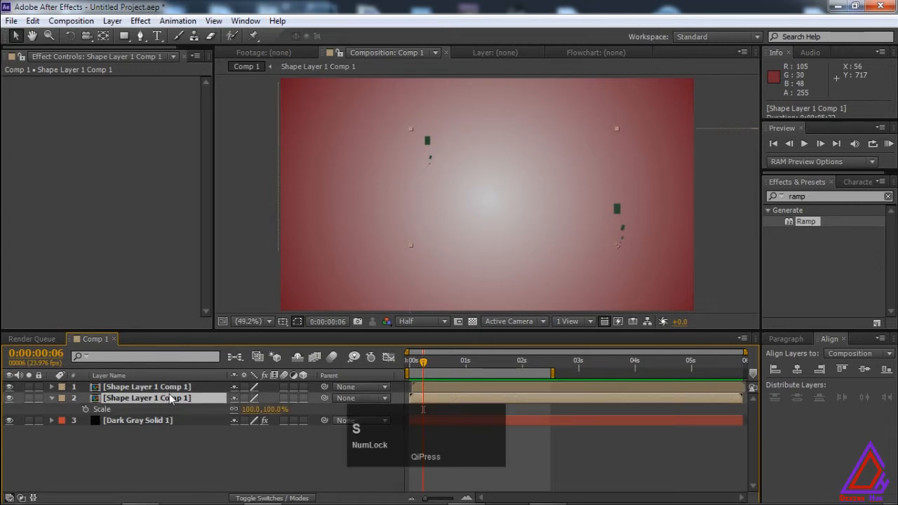
drag(247, 411, 225, 413)
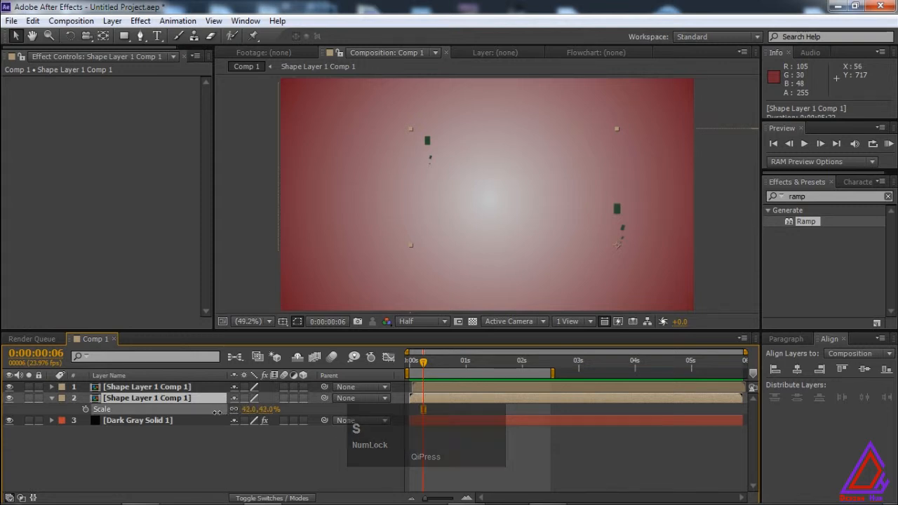
Inside the Shape Layer 1 Comp 1 composition, set Shape Layer 1's stroke colour to pinkish red #EB1D5C and return to Comp 1.
click(148, 400)
click(151, 422)
double_click(160, 399)
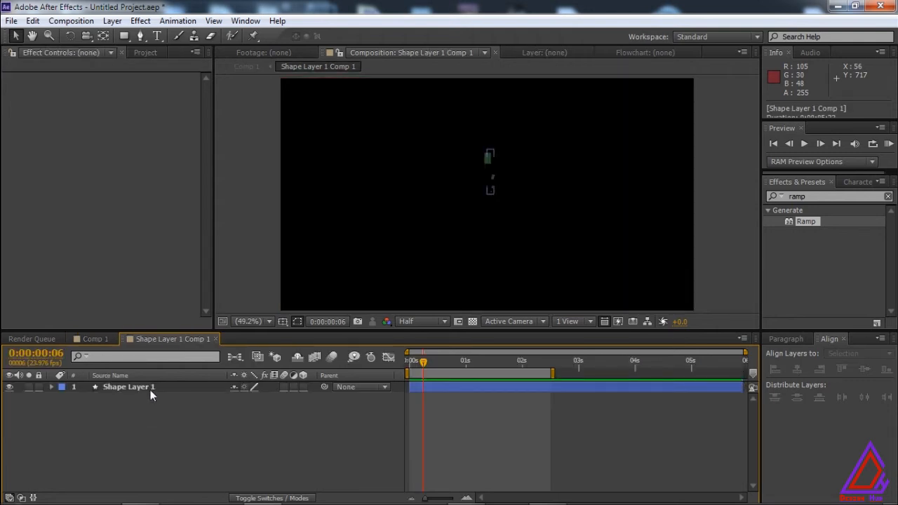
click(150, 390)
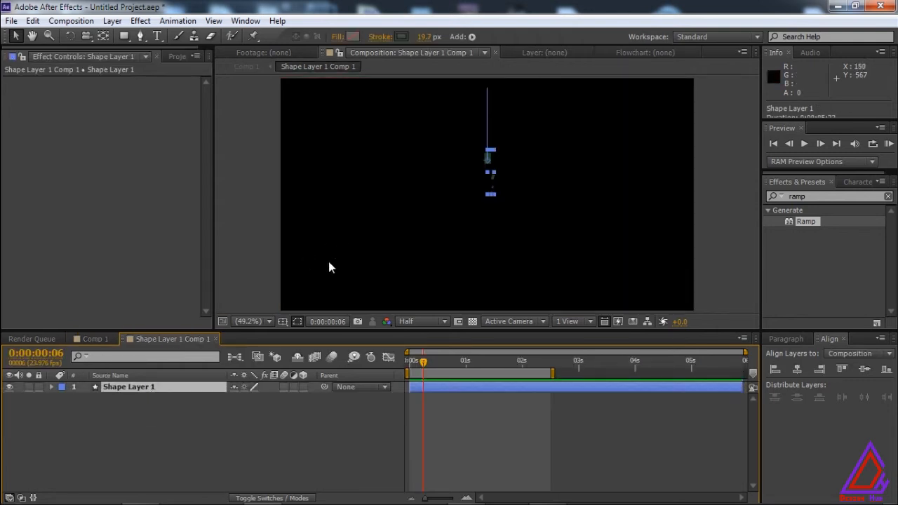
click(402, 38)
click(581, 328)
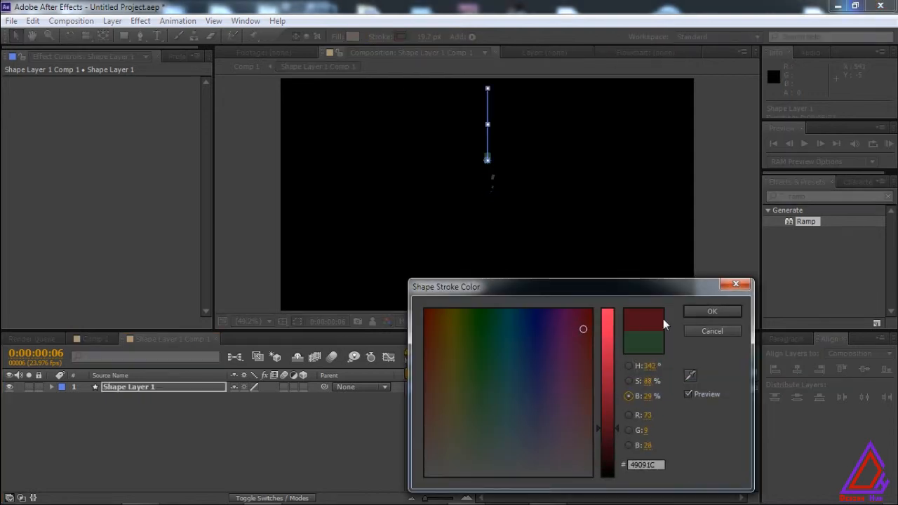
click(608, 322)
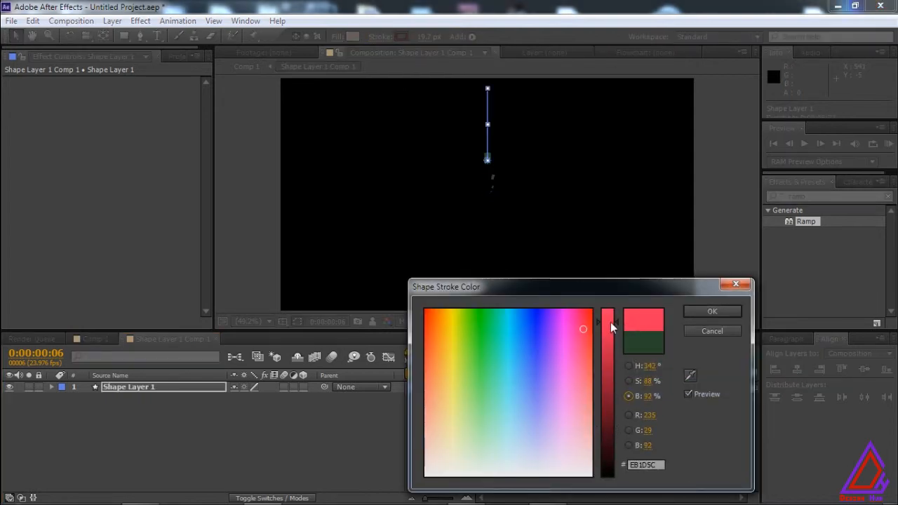
click(702, 311)
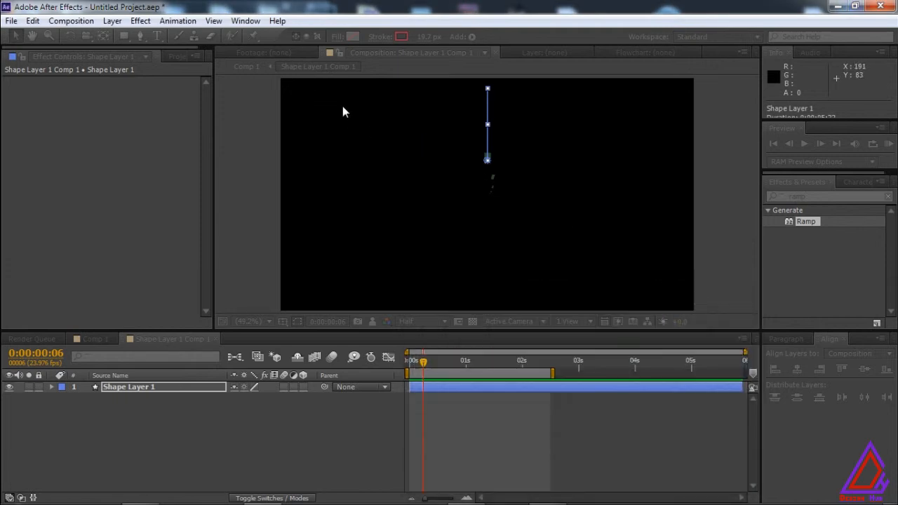
click(242, 68)
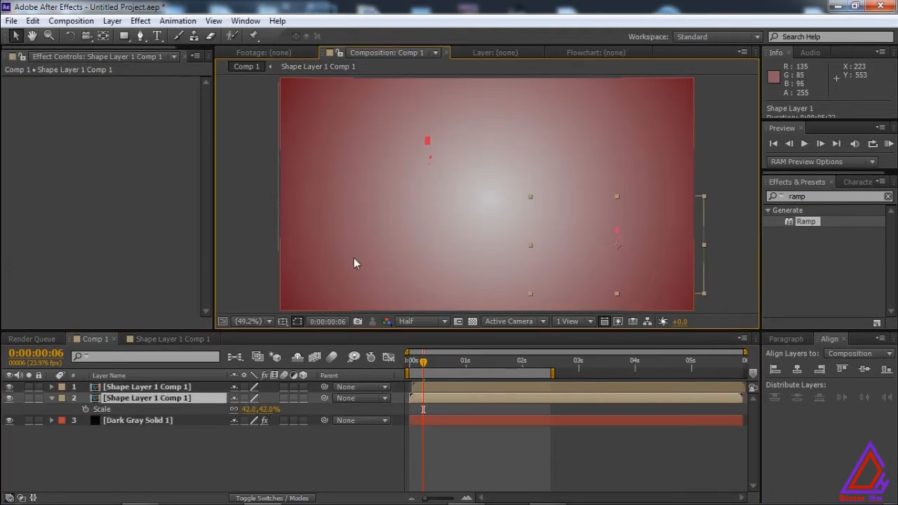
Select the Dark Gray Solid 1 background, preview the animation, and set its Ramp Start Color to purple #6517C5.
click(336, 259)
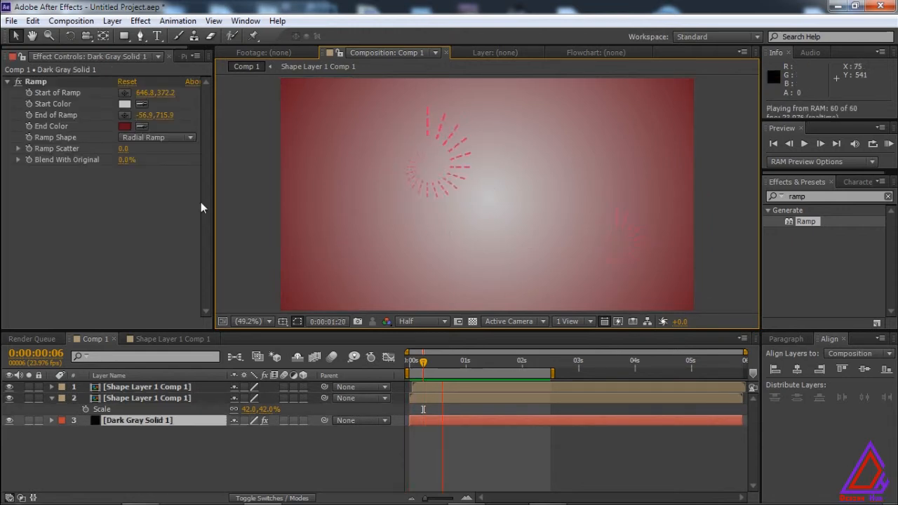
key(space)
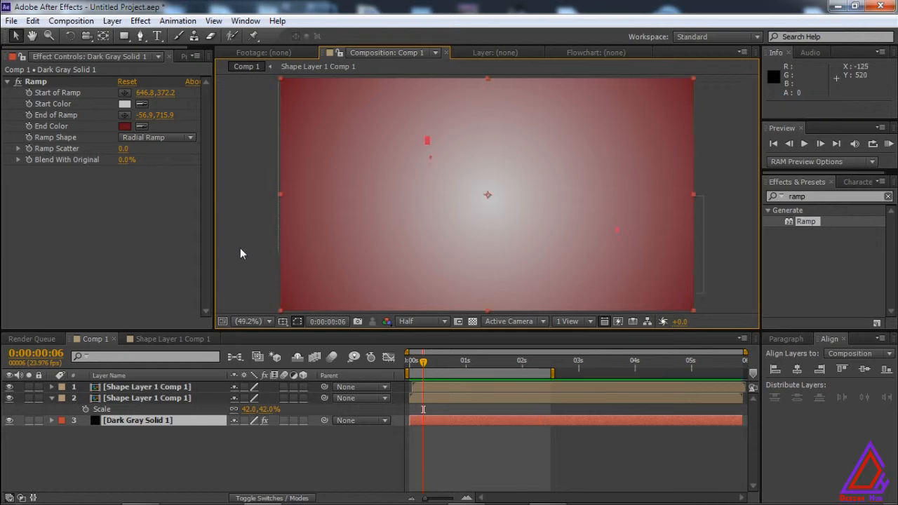
click(124, 104)
click(552, 327)
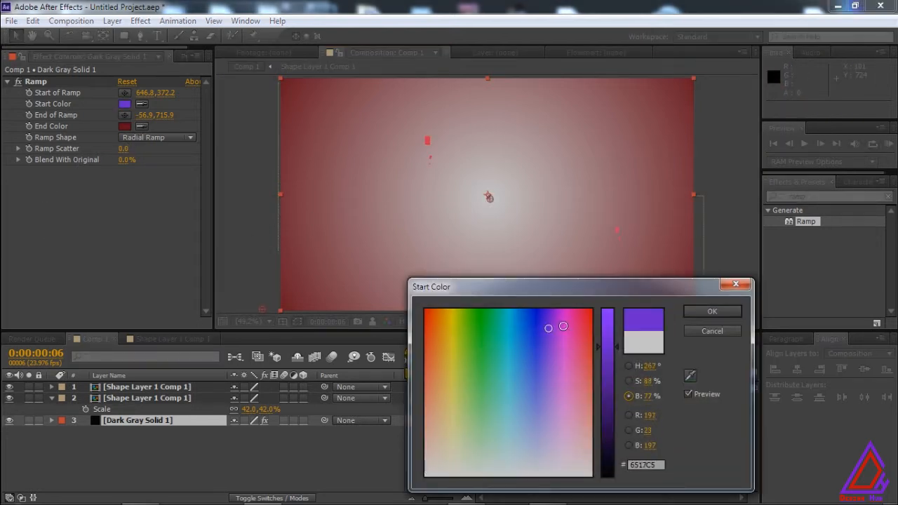
click(711, 311)
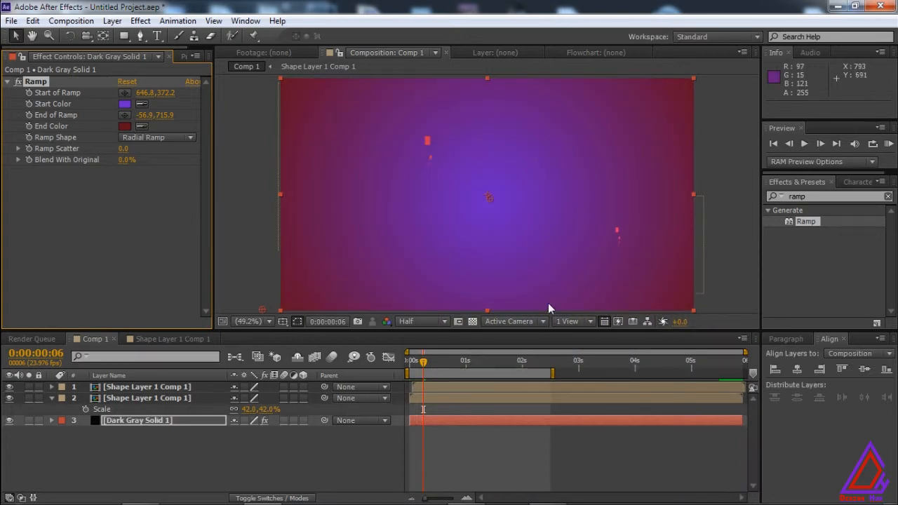
Preview the animation with the new background and collapse the lower burst layer's Scale property.
key(KP_0)
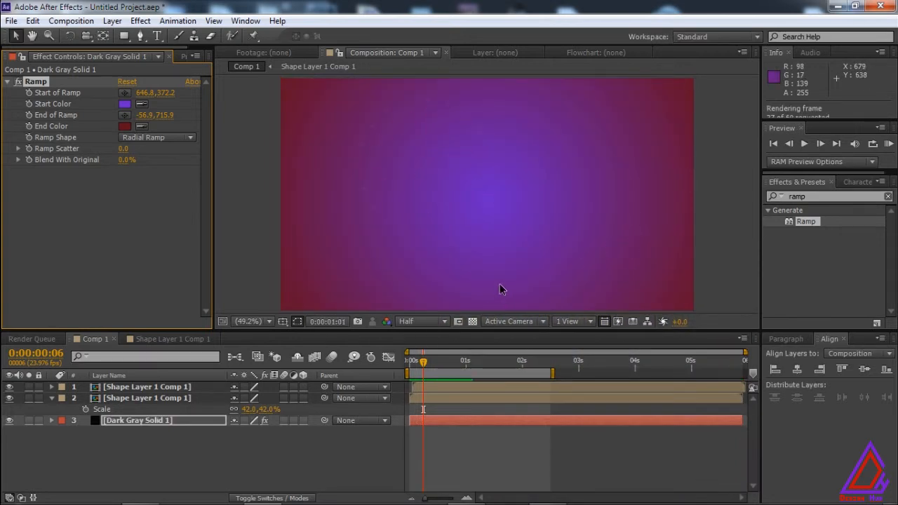
key(space)
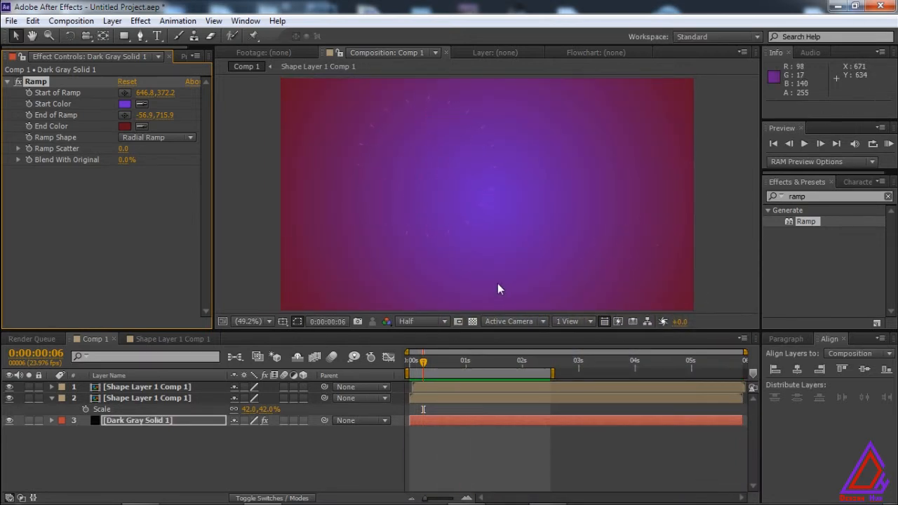
click(51, 398)
Apply the Fill effect to the lower Shape Layer 1 Comp 1 burst layer with its Color set to blue.
click(133, 401)
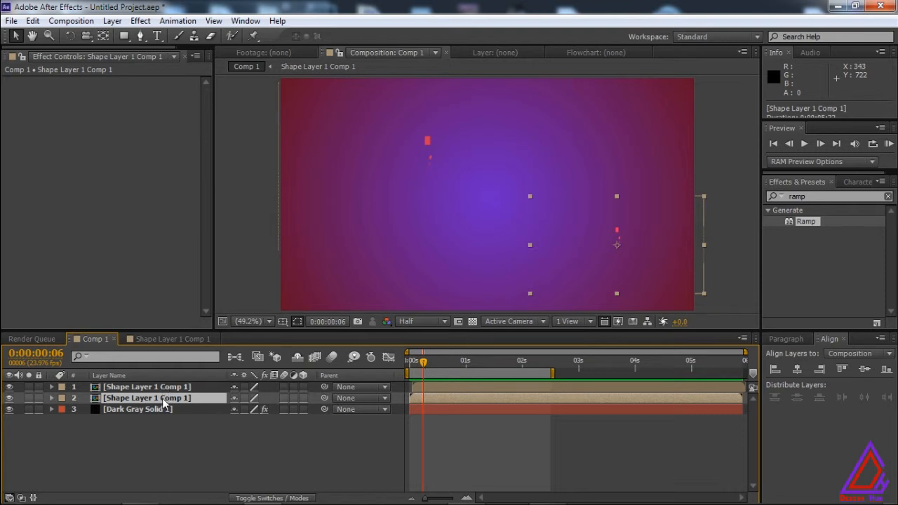
click(816, 197)
text(fill)
key(Return)
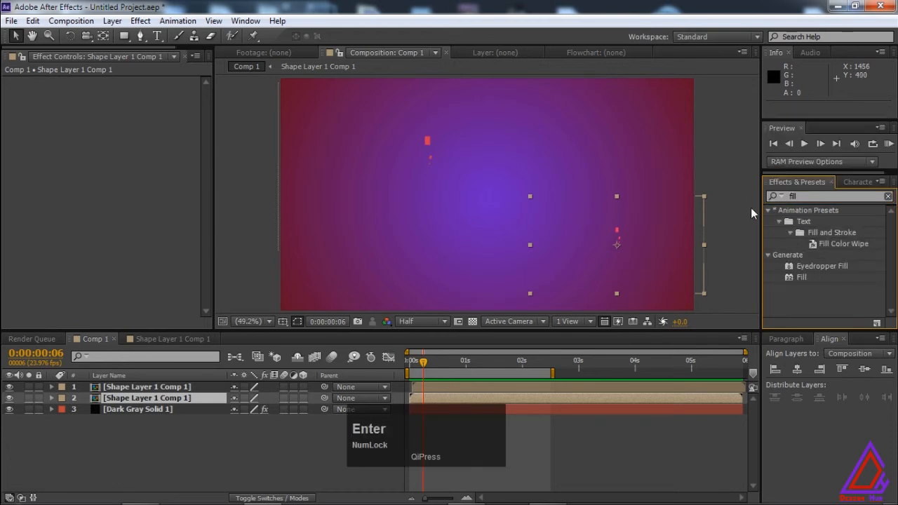
double_click(798, 278)
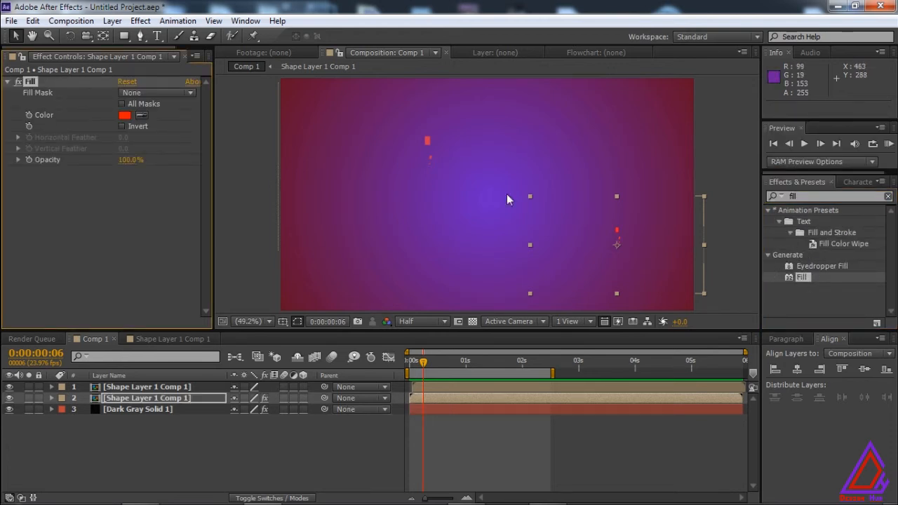
click(124, 115)
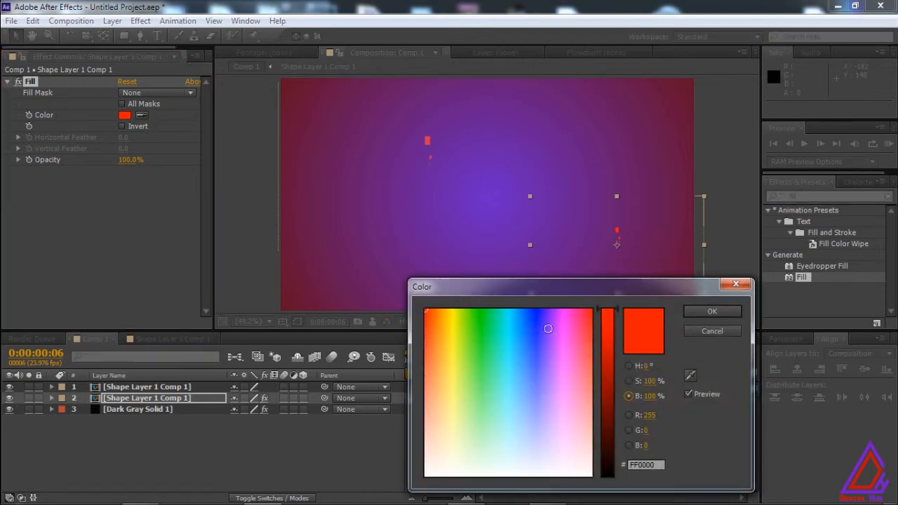
click(535, 325)
click(710, 313)
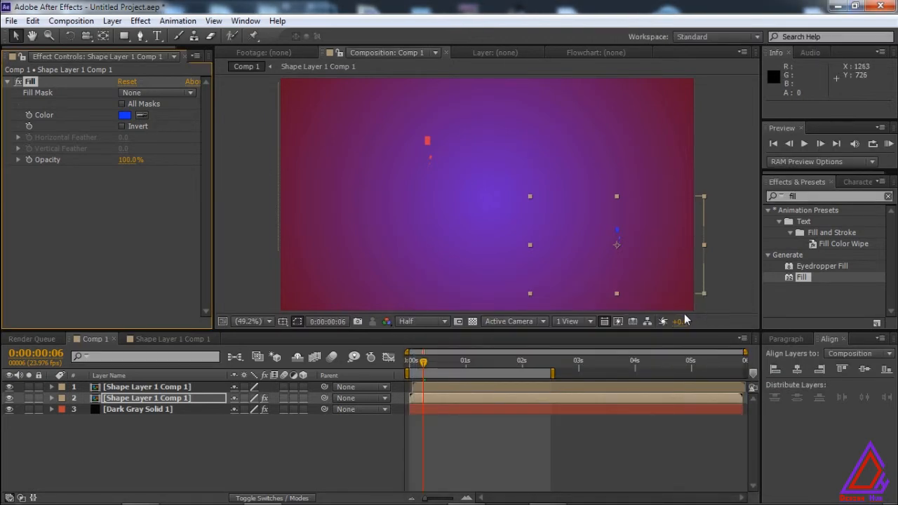
Place a duplicate of the blue burst layer, delayed by about 4 frames, at about 314, 513 in the composition.
click(147, 396)
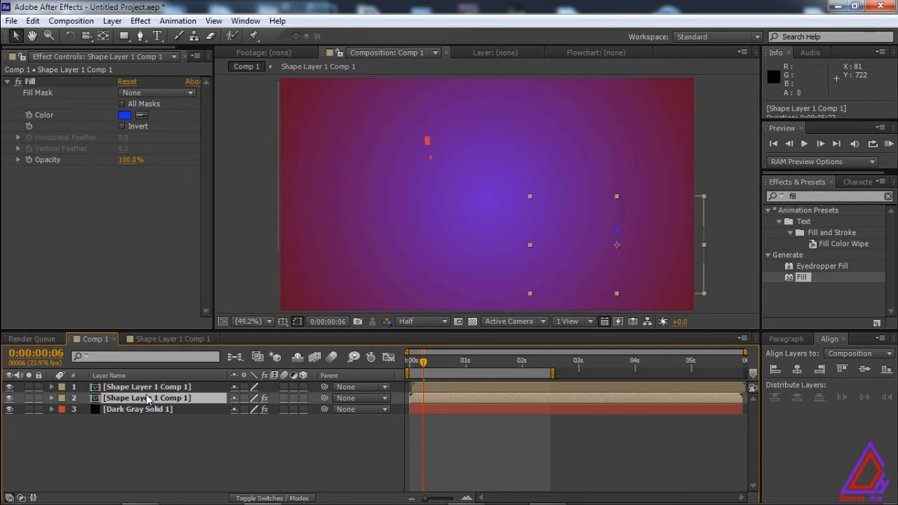
key(ctrl+d)
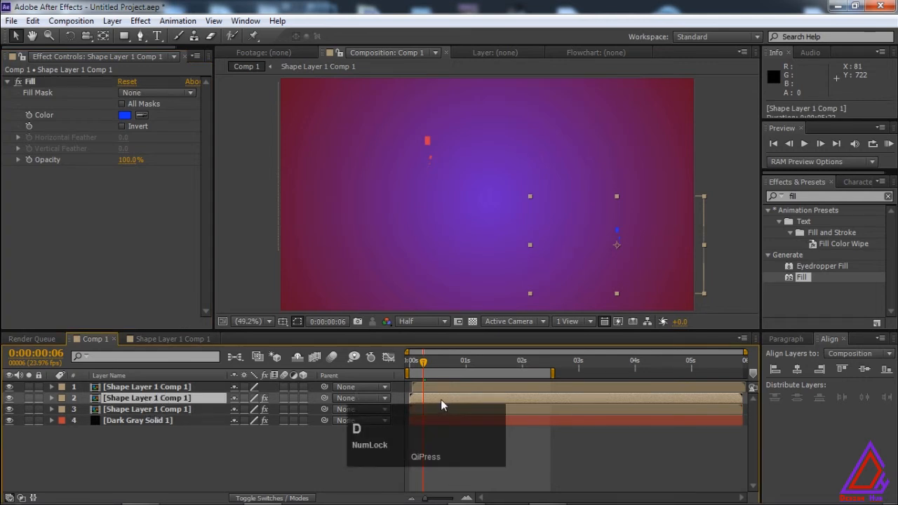
drag(441, 396, 453, 391)
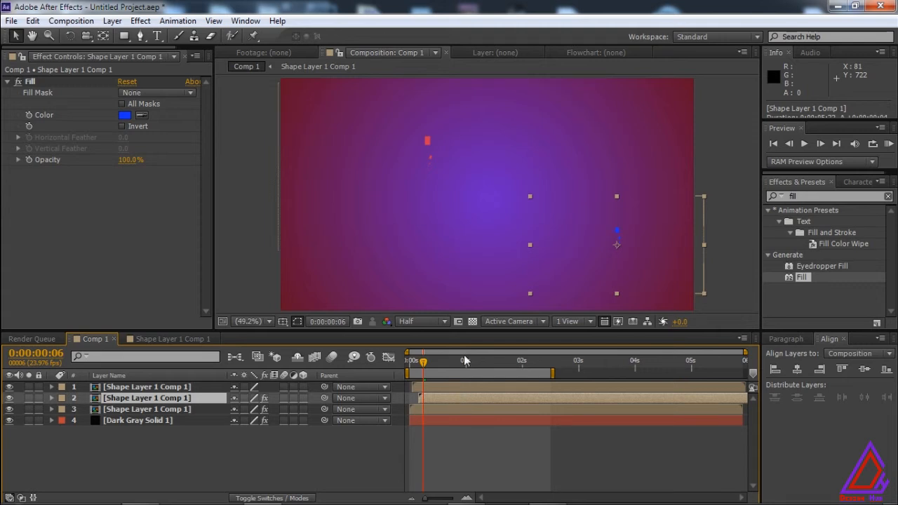
drag(605, 250, 380, 246)
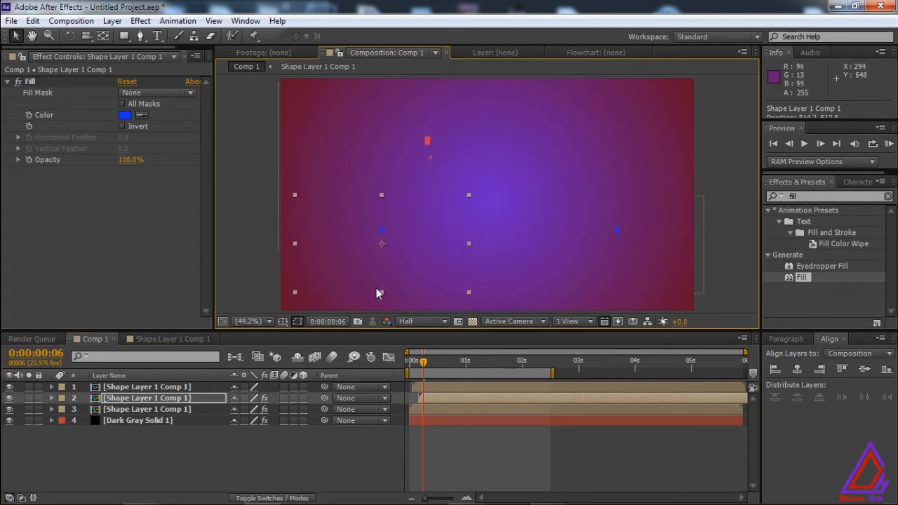
Set the duplicated burst's Scale to 53% and its Fill Color to yellow-green #B4FF14.
key(s)
drag(277, 409, 279, 410)
click(149, 400)
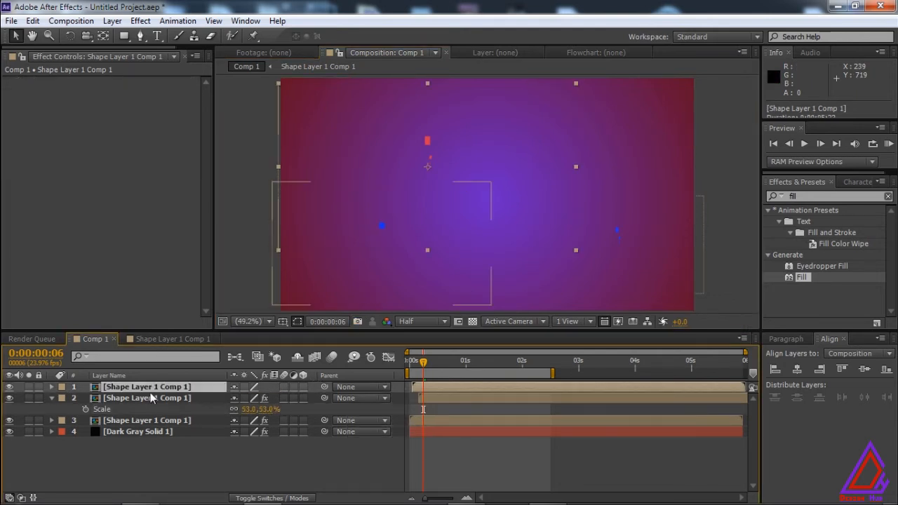
click(125, 115)
click(460, 321)
click(697, 313)
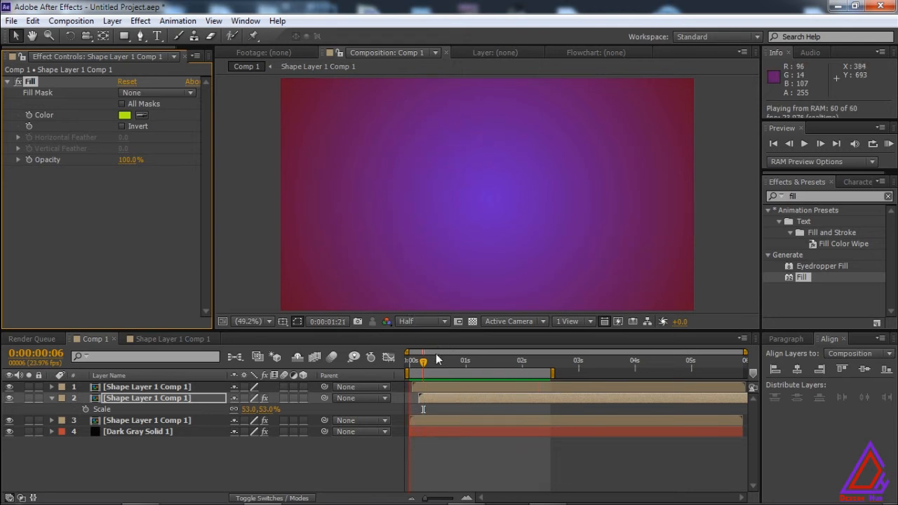
Place a duplicate of the yellow-green burst layer, scaled to 74%, at about 888, 169 in the composition.
click(180, 397)
click(179, 402)
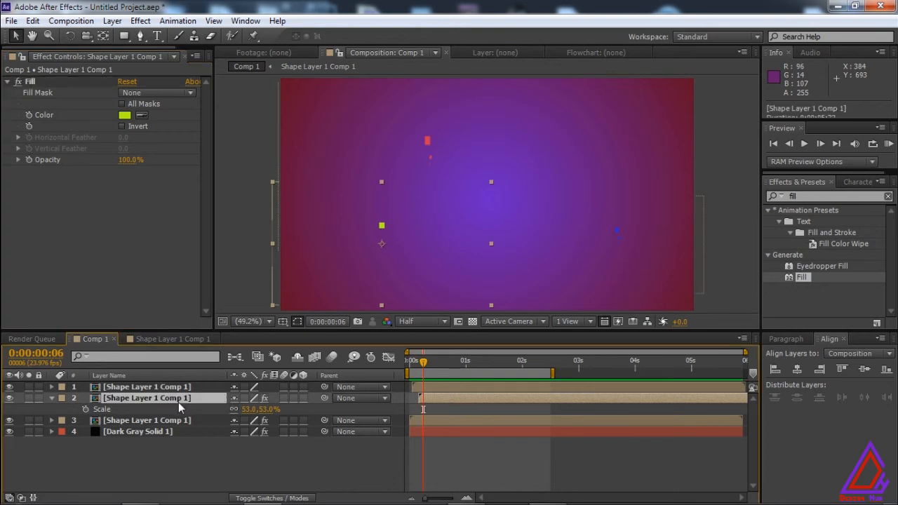
key(ctrl+d)
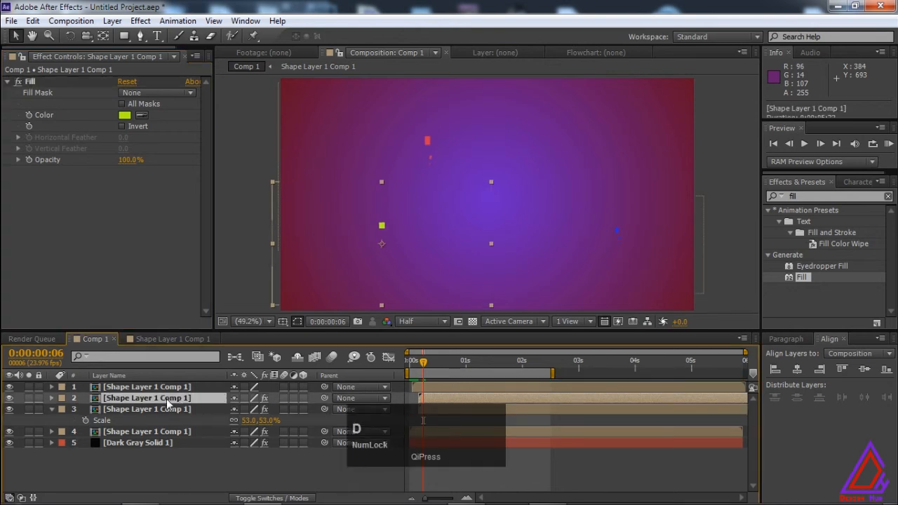
key(s)
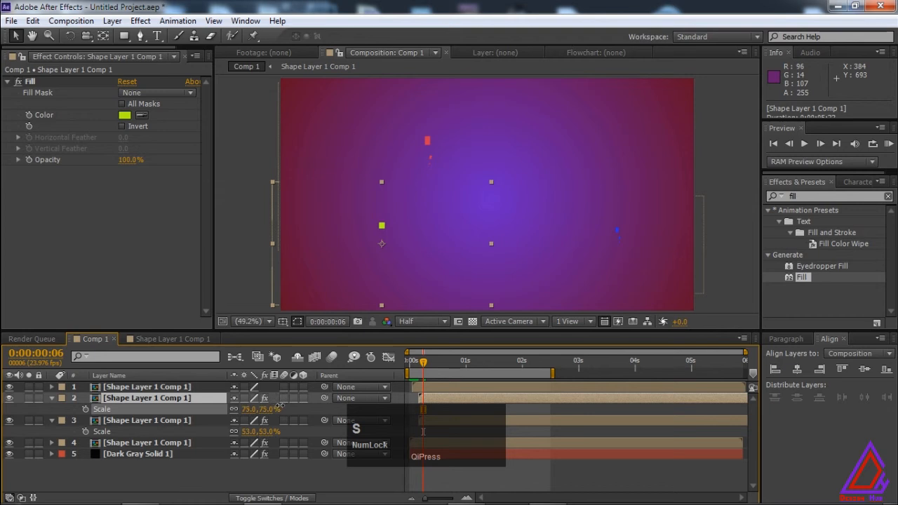
drag(280, 405, 279, 405)
click(197, 398)
drag(357, 219, 546, 114)
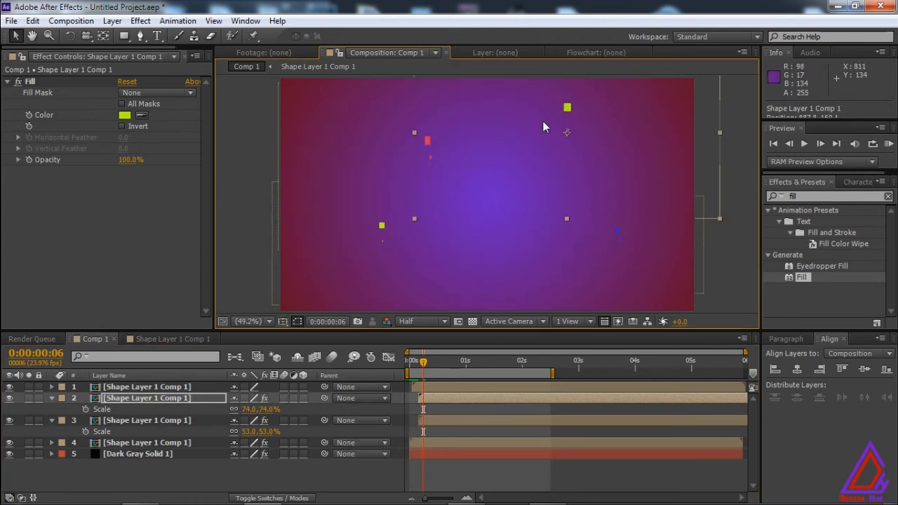
Stagger the start times of the top three burst layers in the timeline, delaying the topmost one by 2 frames.
click(440, 445)
click(449, 421)
drag(449, 421, 455, 386)
click(454, 396)
click(454, 386)
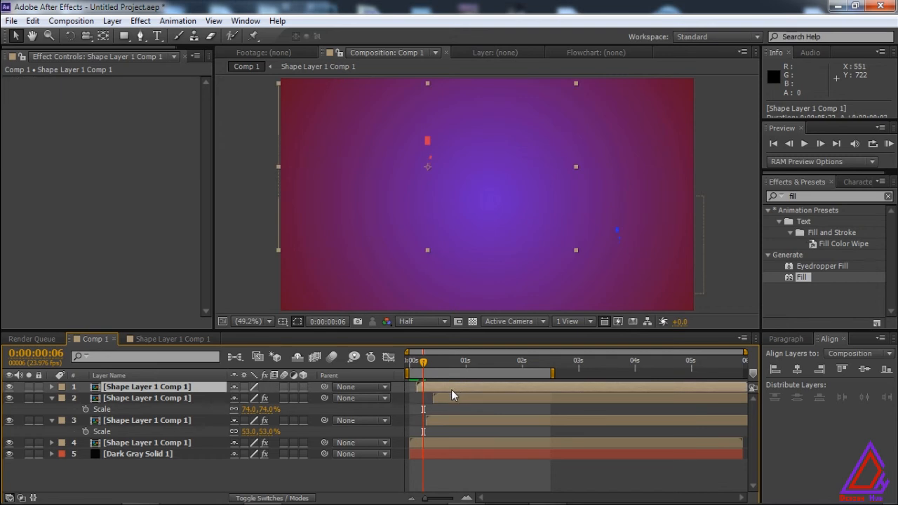
Set the Fill Color of the 74% scale burst on layer 2 to light orange.
click(153, 398)
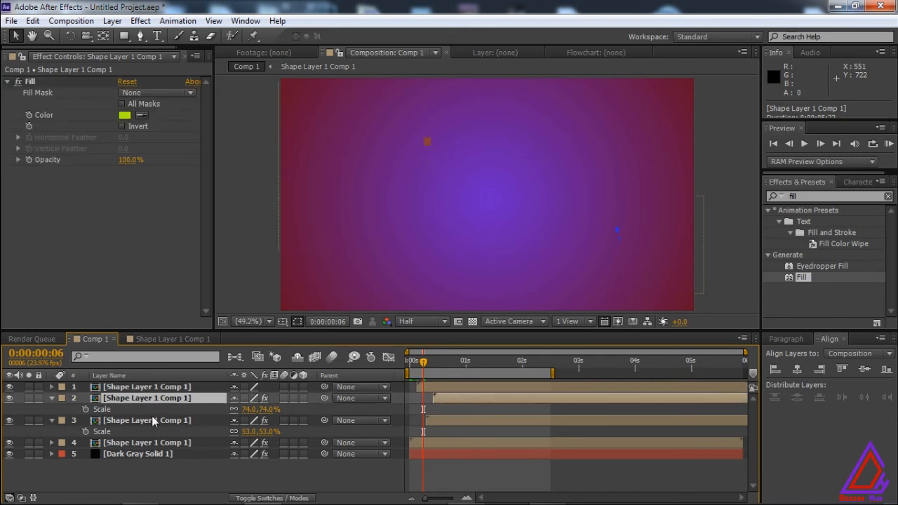
click(152, 421)
click(153, 398)
click(127, 116)
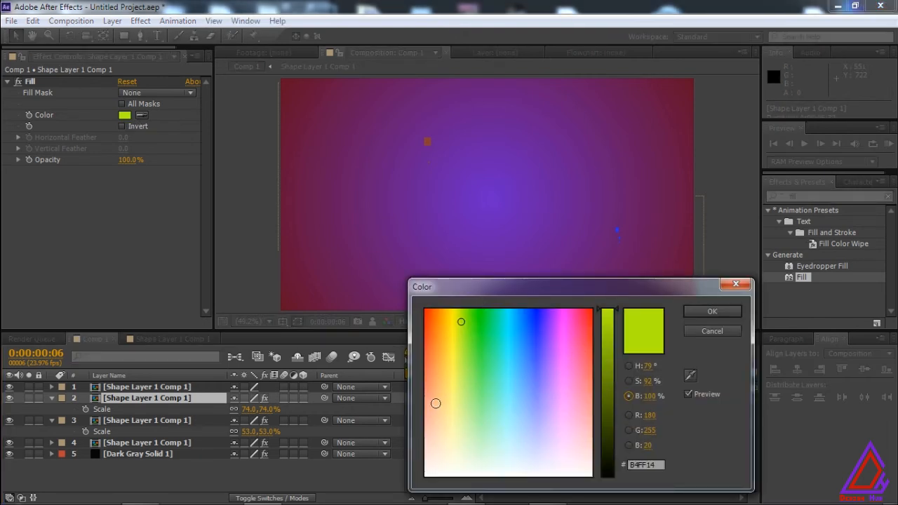
click(435, 403)
click(710, 311)
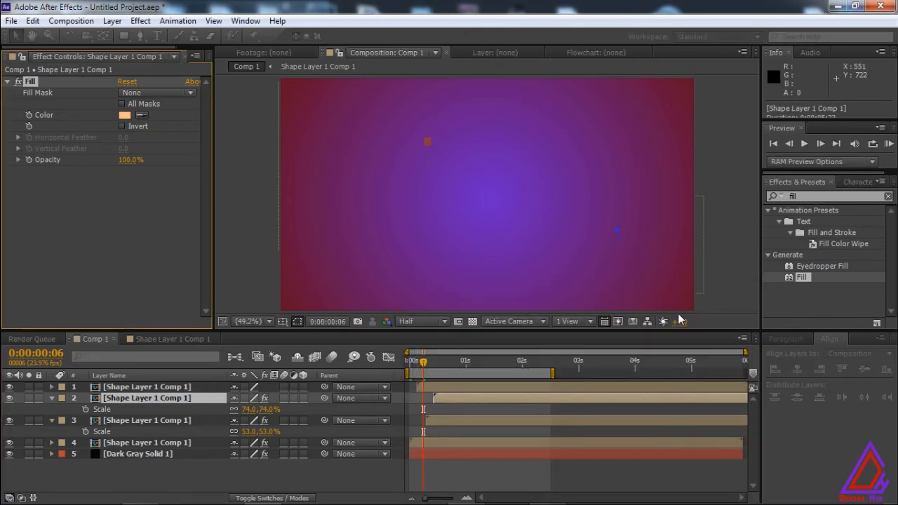